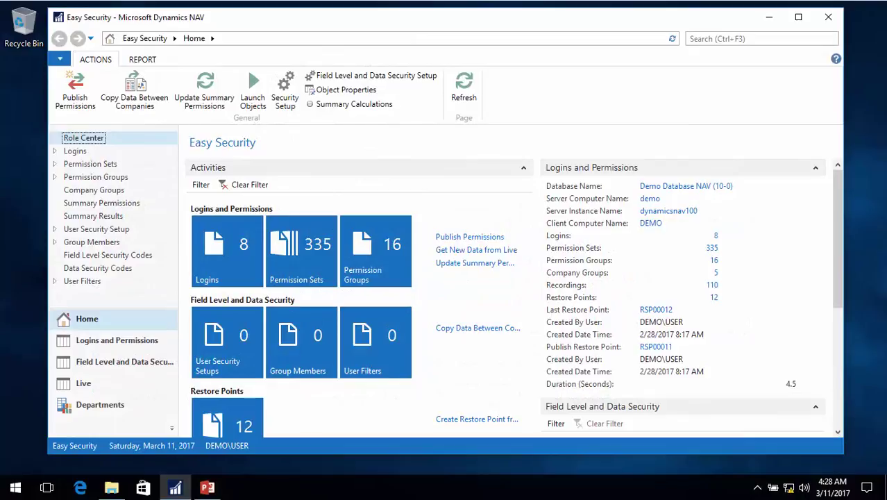
Switch the active company from Easy Security to CRONUS North America.
left_click(90, 446)
left_click(206, 84)
left_click(189, 134)
left_click(125, 117)
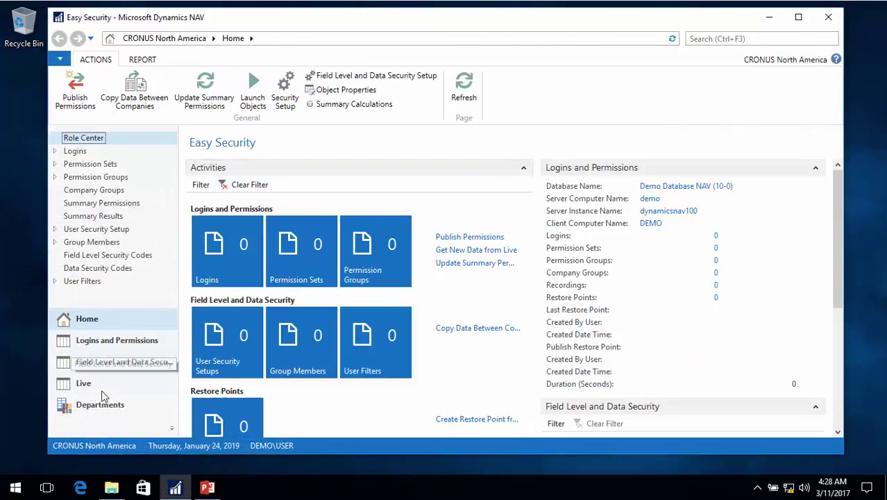
Copy the field level and data security setup from the Easy Security company, with Copy From Setup Company enabled, and close the setup.
left_click(349, 75)
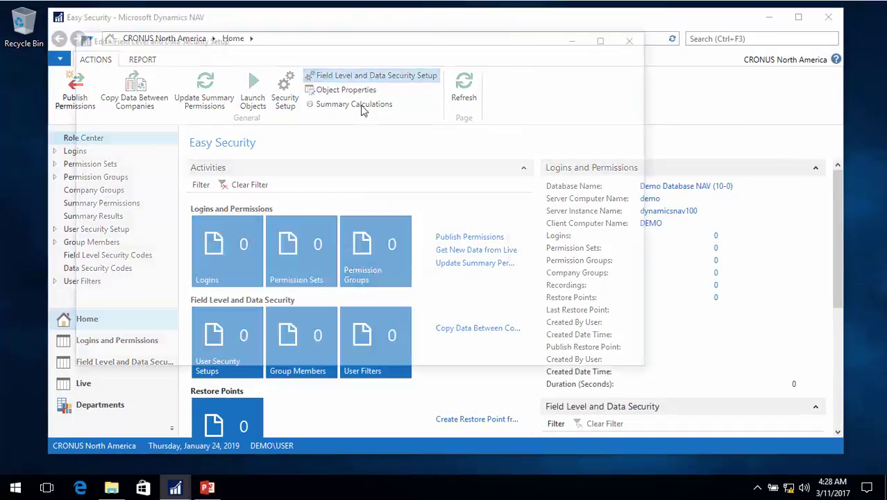
left_click(270, 230)
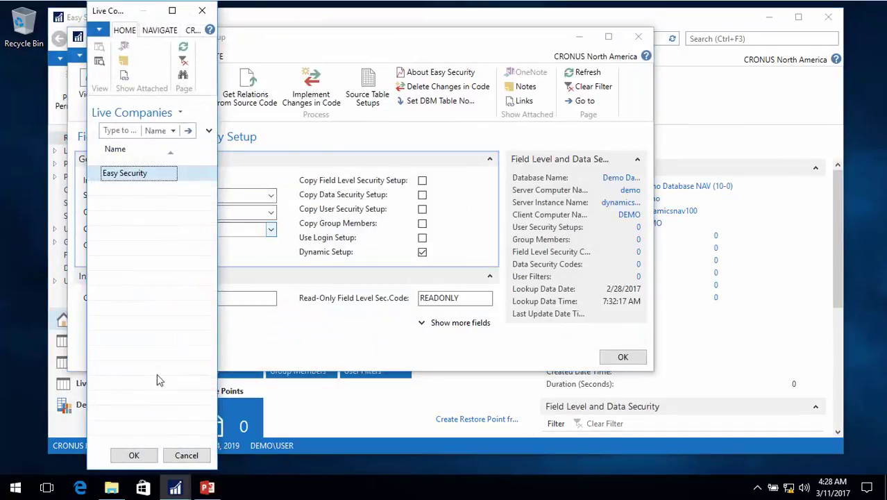
left_click(127, 456)
left_click(196, 248)
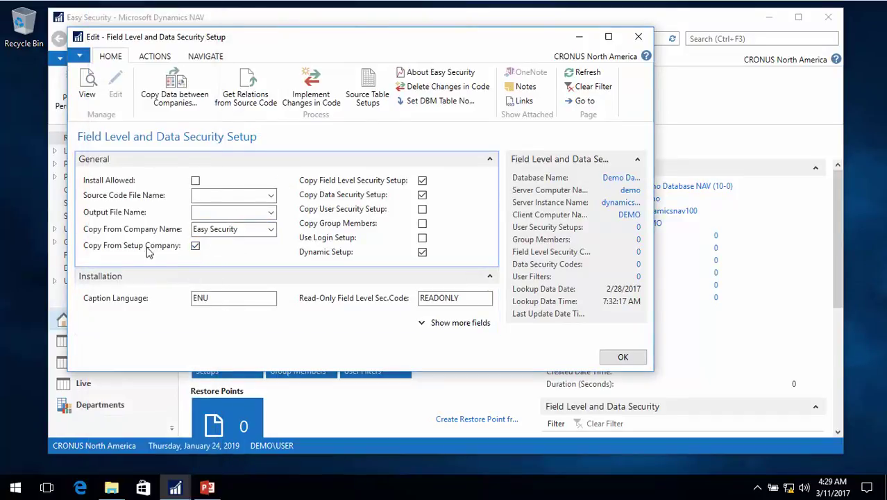
left_click(185, 100)
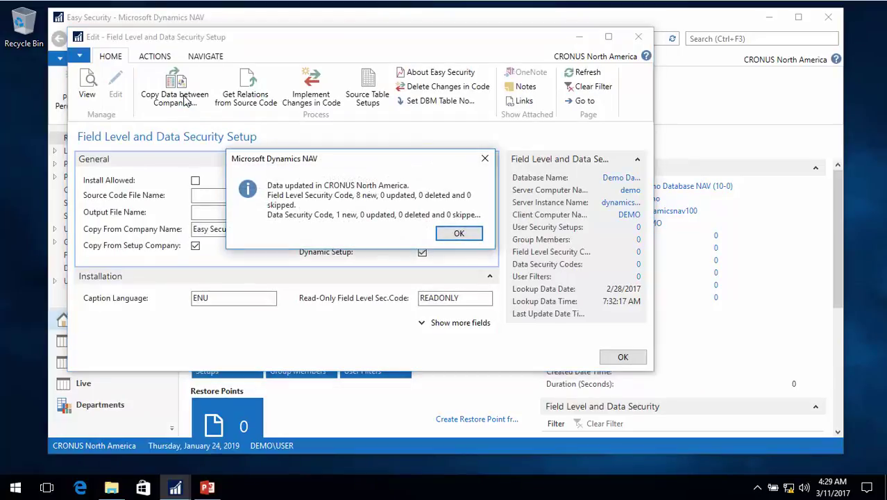
key("Return")
key("Return")
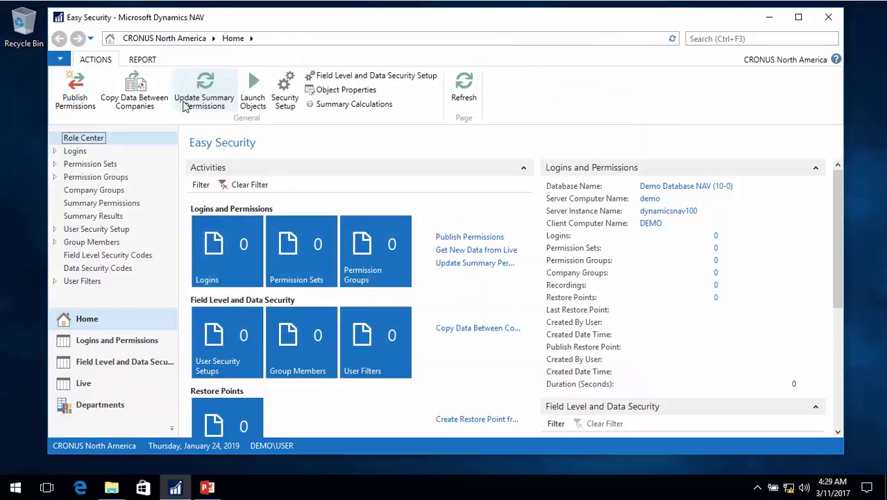
Check the Data Security Codes list and open the Customers list under Sales & Marketing Order Processing.
left_click(82, 269)
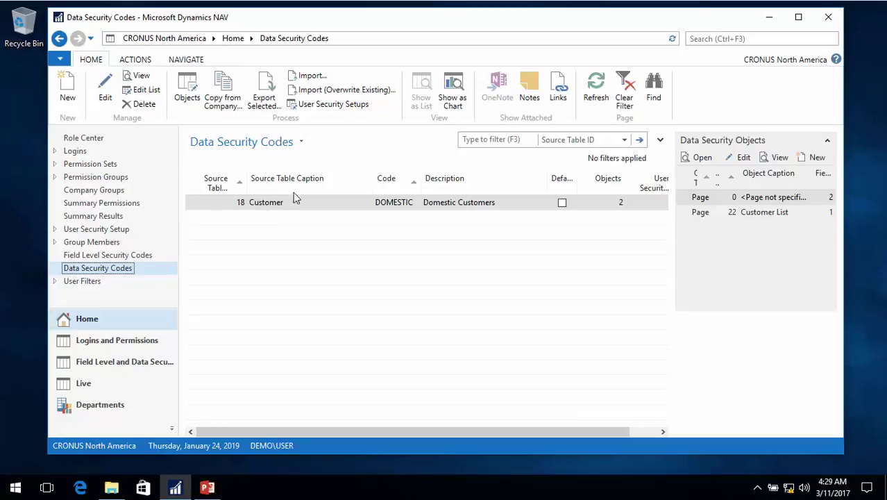
left_click(109, 409)
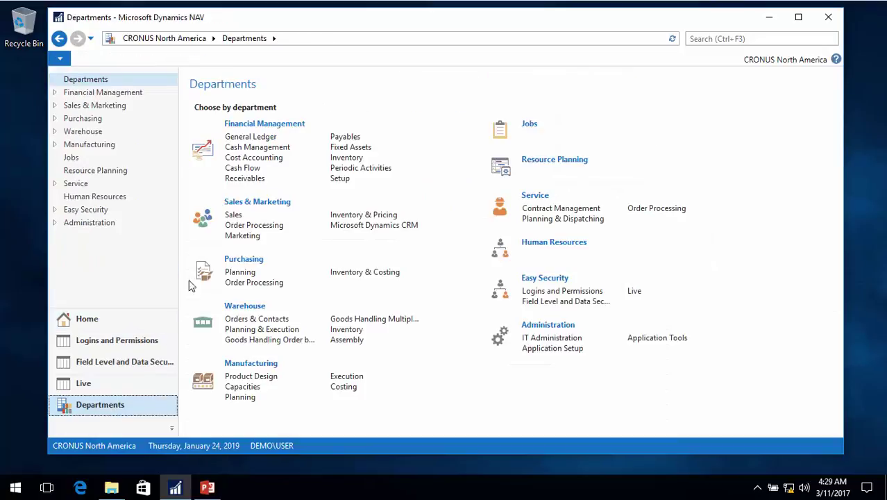
left_click(240, 226)
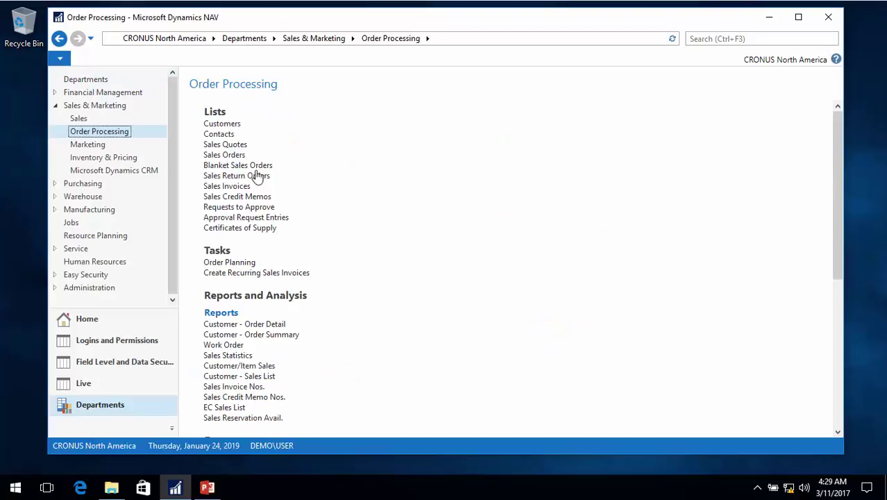
left_click(221, 125)
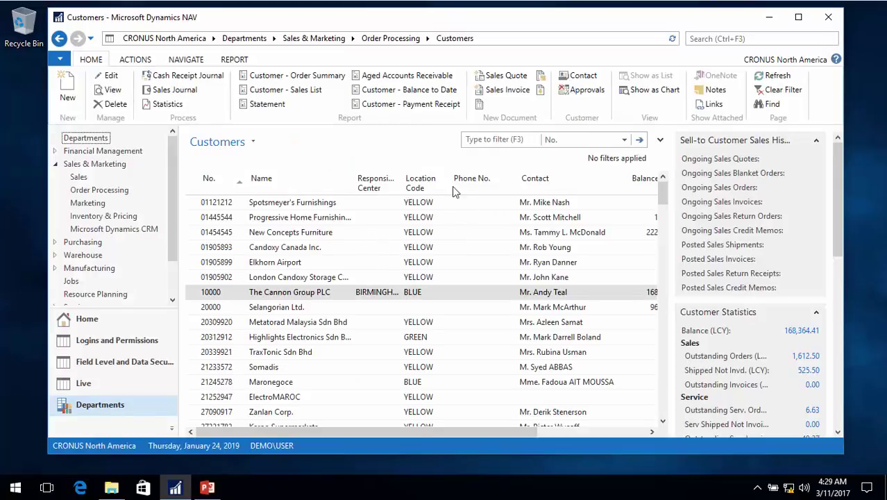
Examine the location codes in the Customers list and the customer card of The Cannon Group PLC.
left_click_drag(415, 432, 281, 356)
left_click(230, 295)
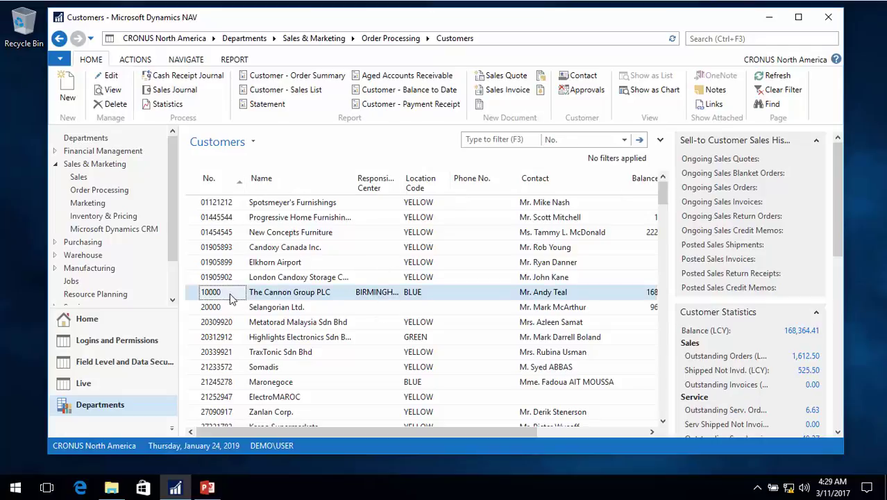
double_click(229, 293)
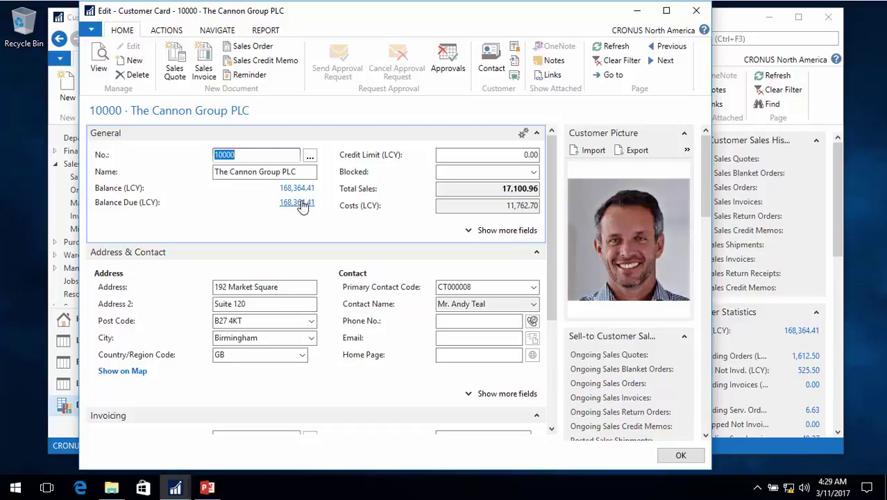
key("Escape")
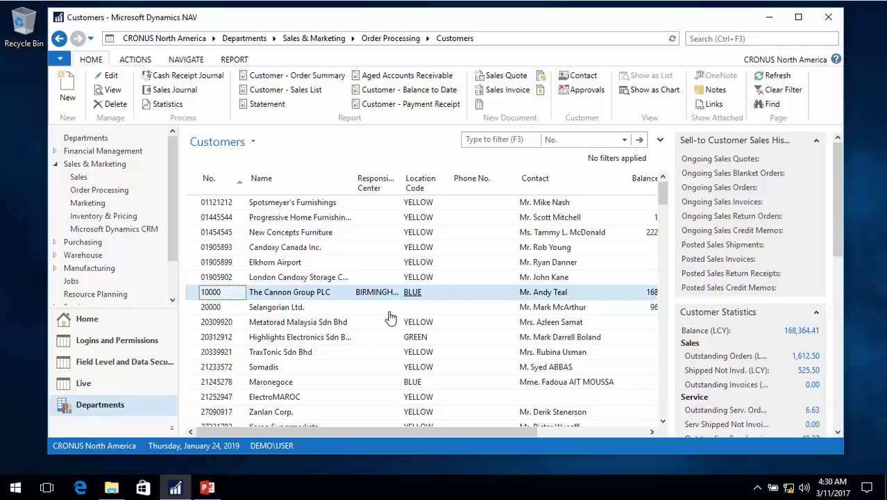
Create a data security code LOCATION for source table 18 with the description "Location and more".
left_click(89, 320)
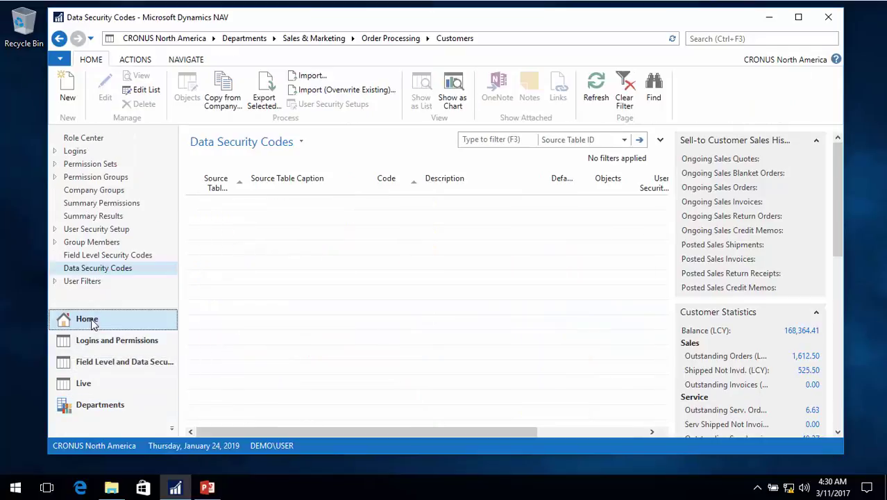
left_click(67, 100)
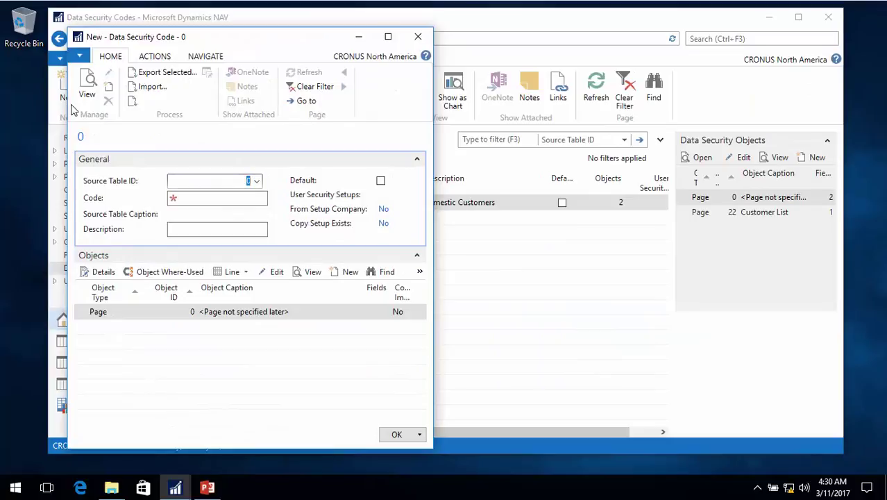
type("18")
key("Tab")
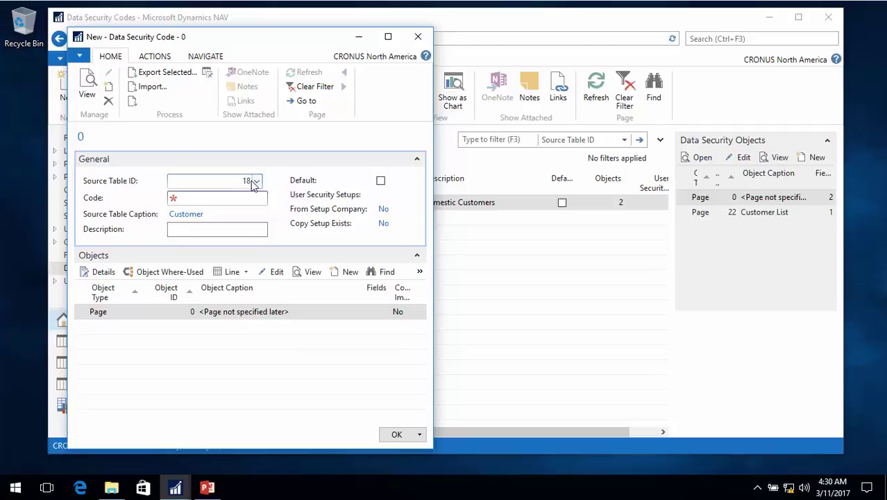
type("location")
key("Tab")
left_click(216, 229)
type("Location and more")
key("Tab")
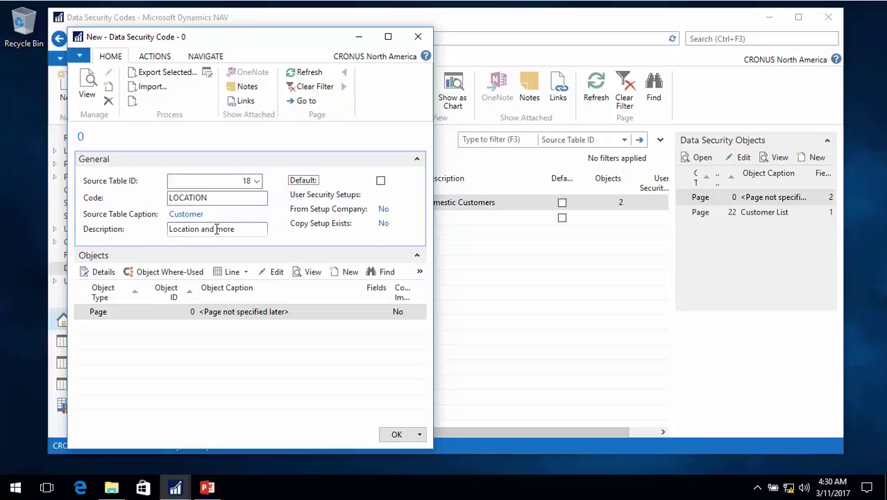
Open the details of the LOCATION code's object line for the page not specified.
left_click(191, 313)
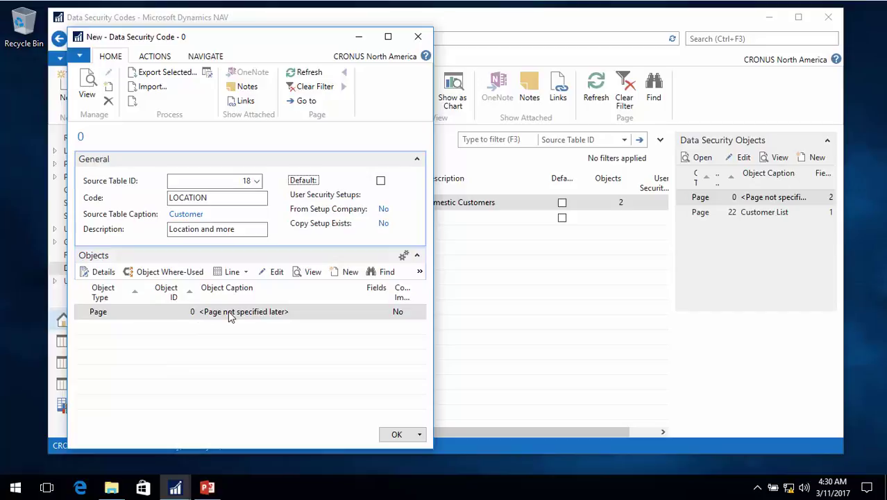
left_click(194, 316)
left_click(242, 179)
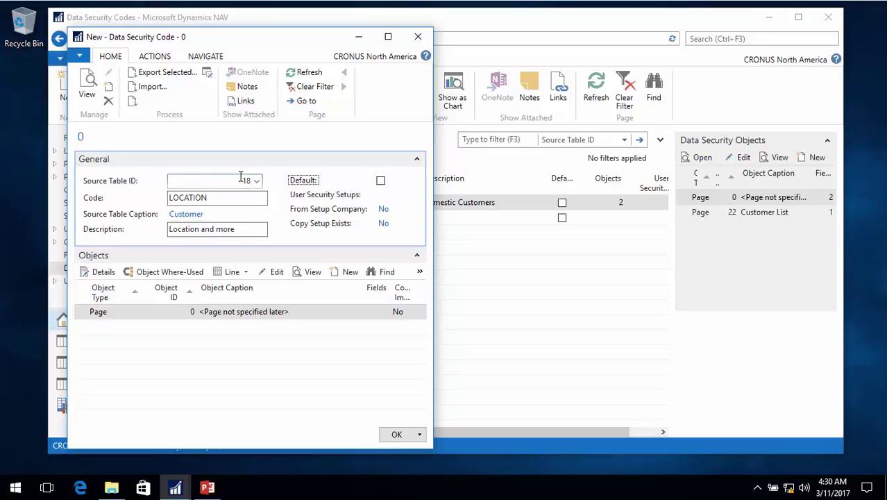
left_click(103, 272)
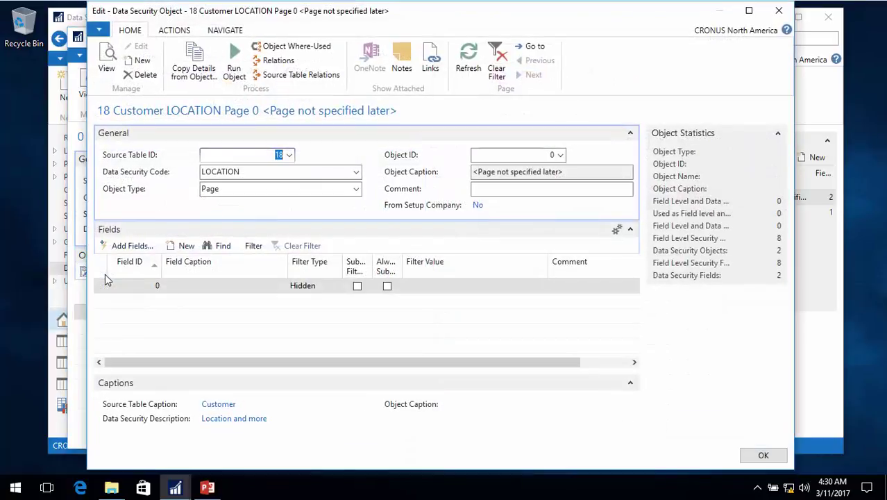
Add the Location Code field to the data security object, filtering the field lookup by "loca".
left_click(159, 285)
left_click(159, 287)
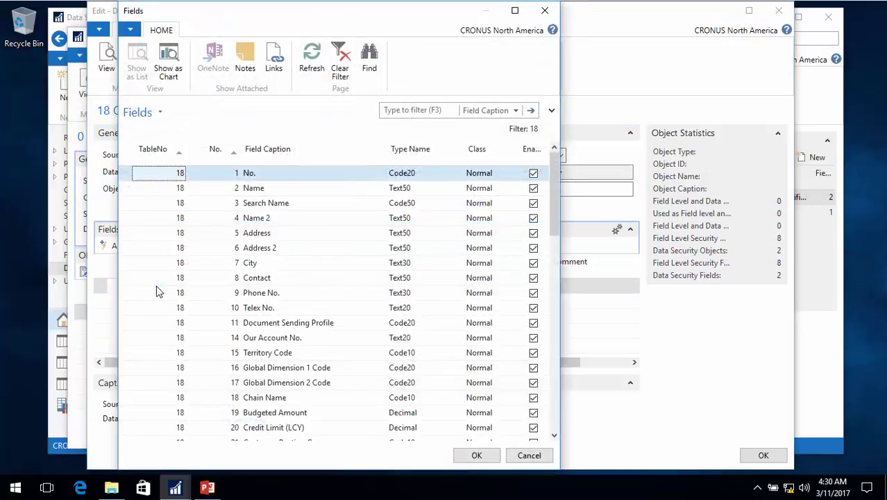
left_click(416, 111)
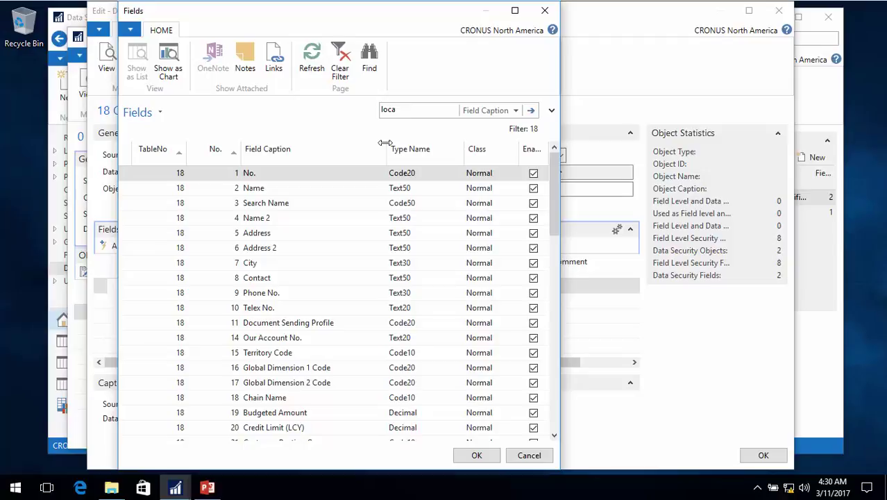
key("Return")
left_click(279, 177)
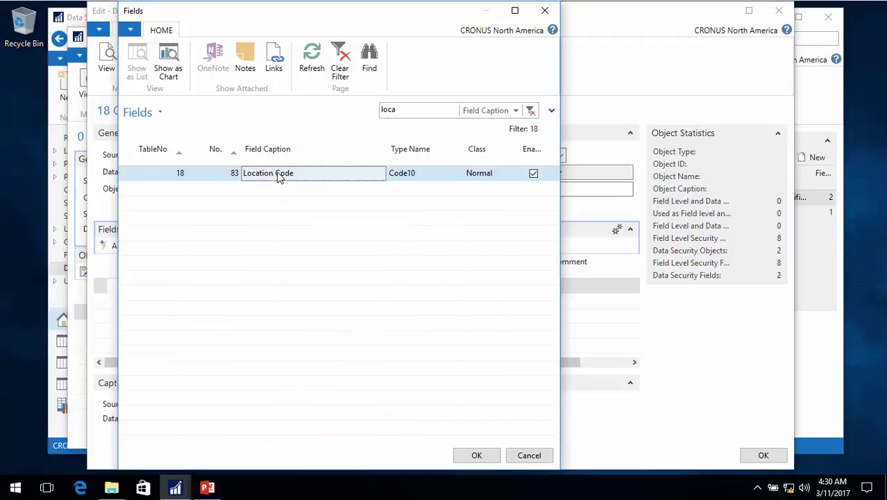
double_click(278, 177)
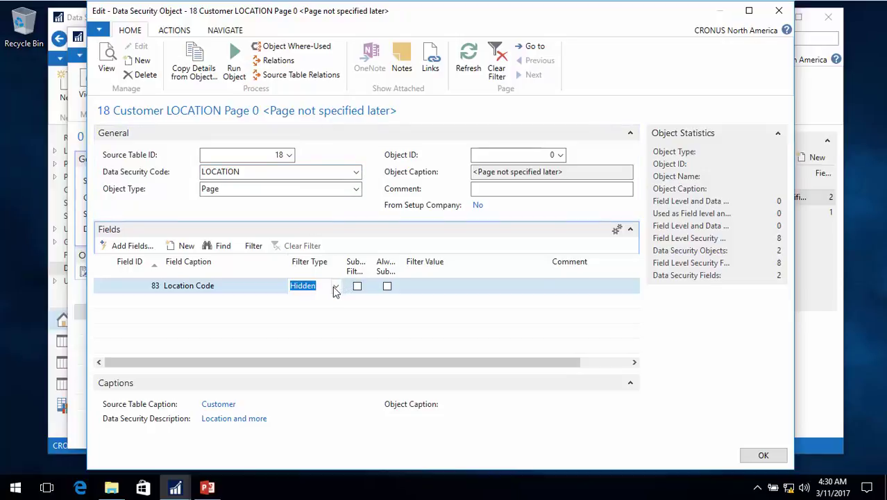
Keep the Location Code field's filter type as Hidden and set its filter value to ''|BLUE.
left_click(335, 287)
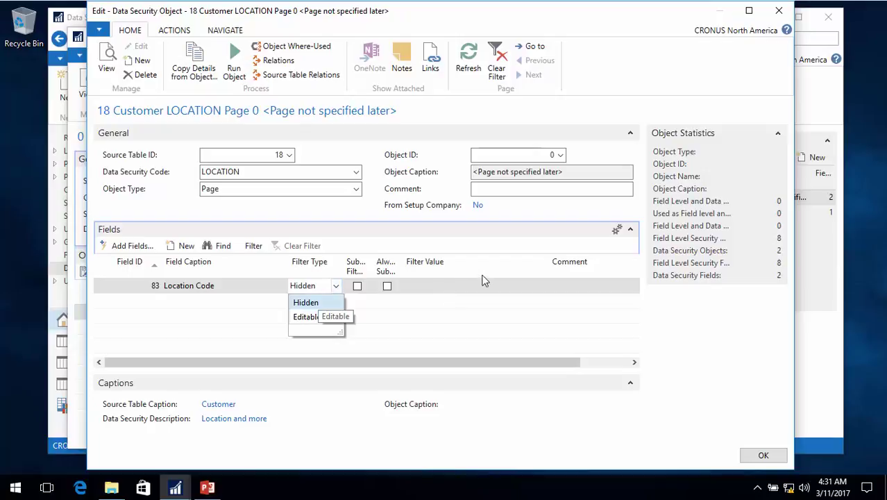
left_click(438, 294)
left_click(439, 287)
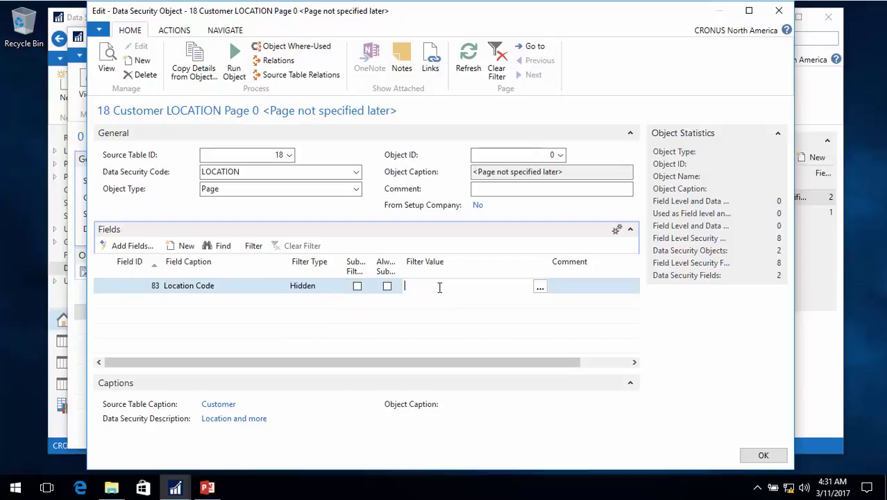
type("''|BLUE")
key("Tab")
key("Home")
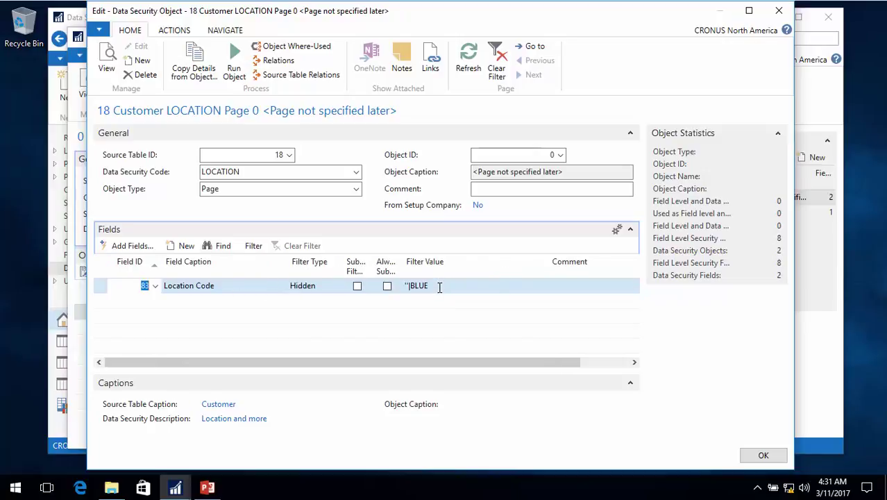
Add the Blocked field as a second field line, filtering the field lookup by "bloc".
left_click(156, 303)
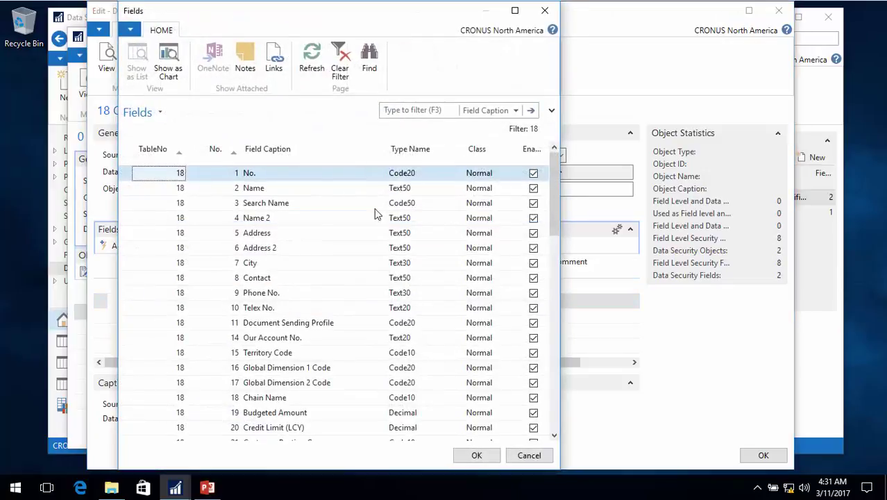
left_click(422, 111)
type("blo")
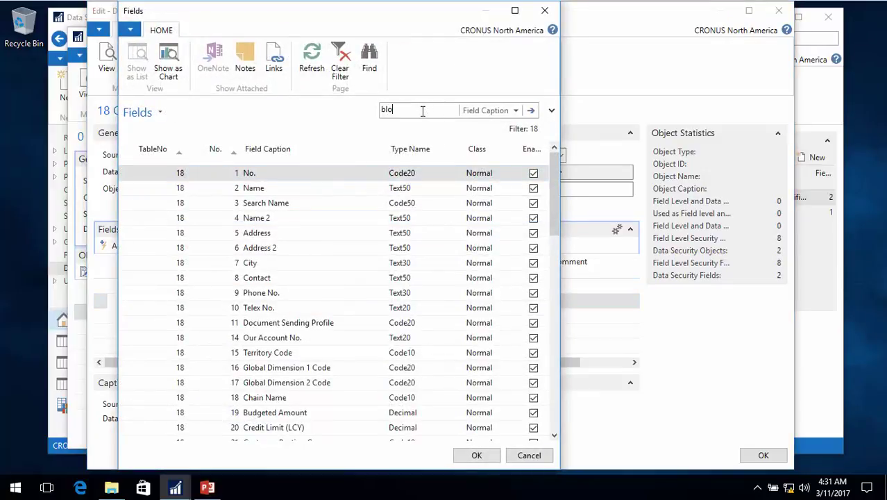
type("c")
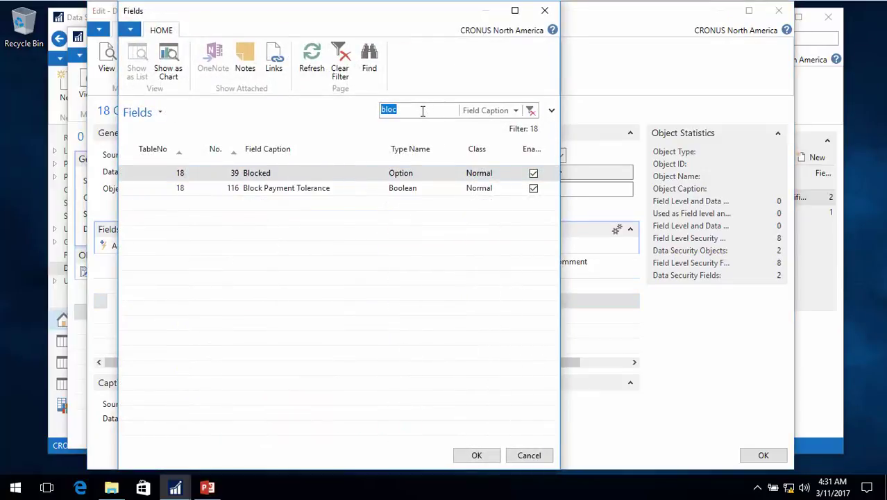
left_click(268, 179)
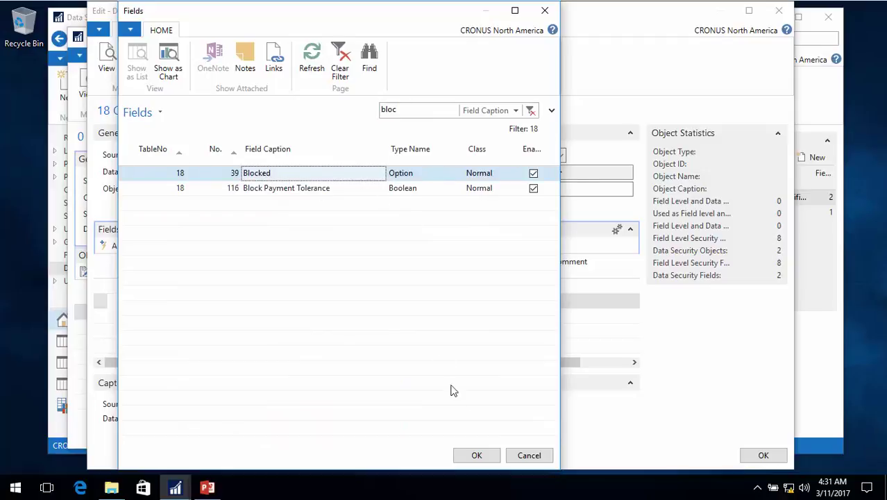
left_click(477, 454)
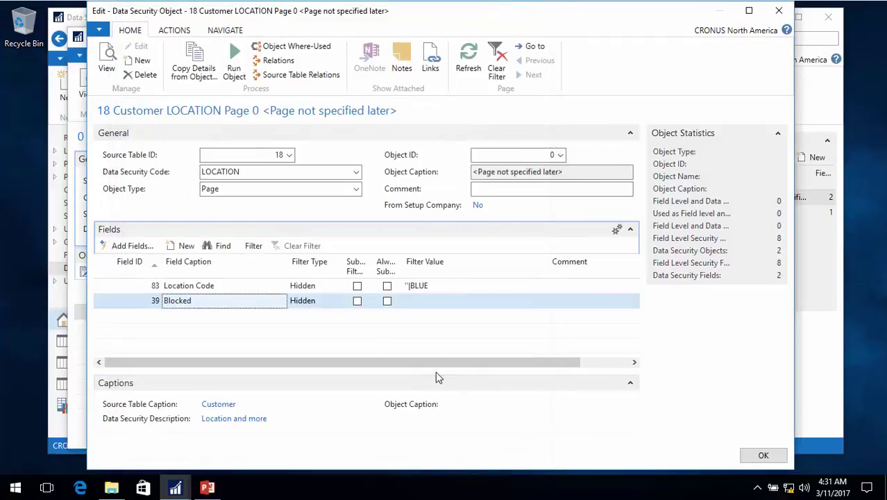
Set the filter type of the Blocked field to Editable.
key("Tab")
left_click(335, 300)
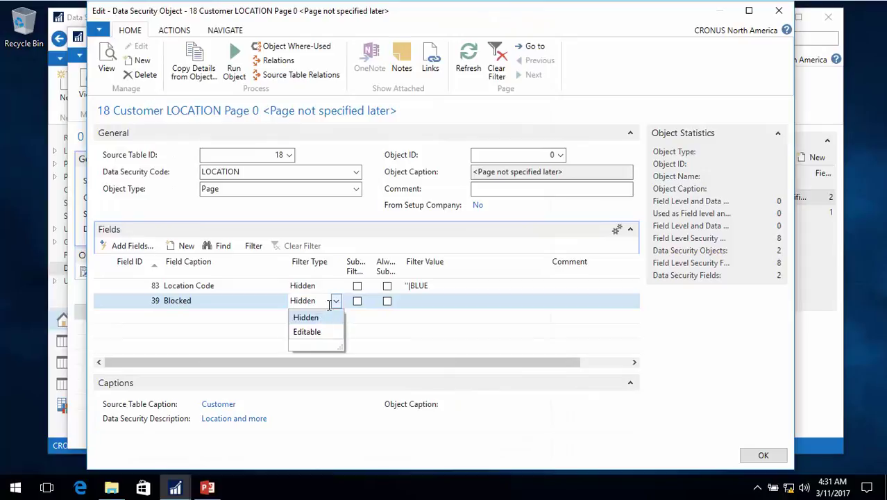
left_click(306, 332)
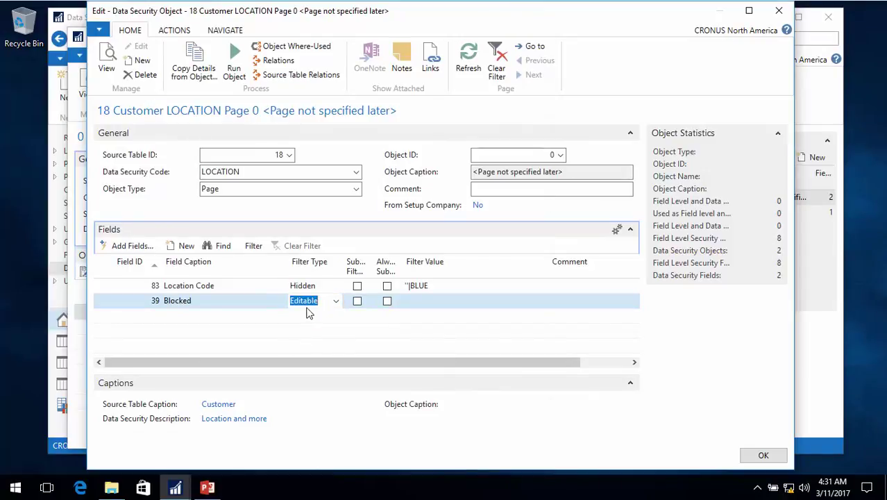
left_click(357, 306)
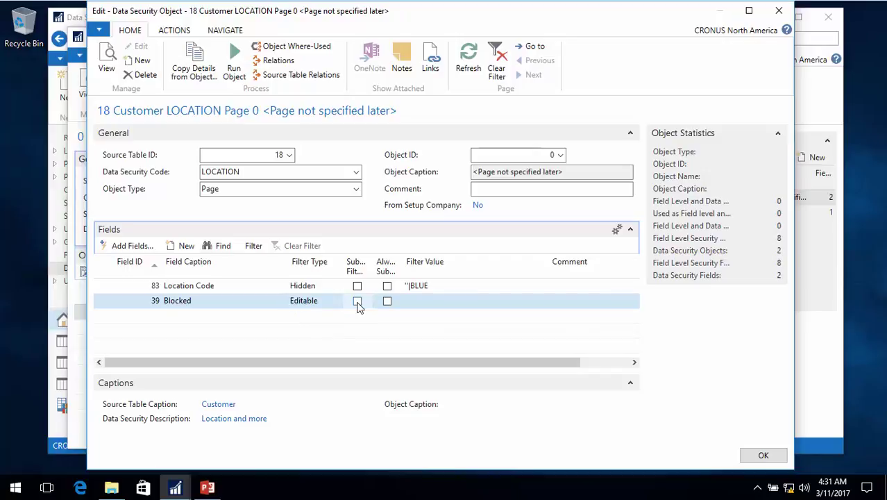
Set the filter value of the Blocked field to 0, and close the data security object and its data security code.
left_click(428, 306)
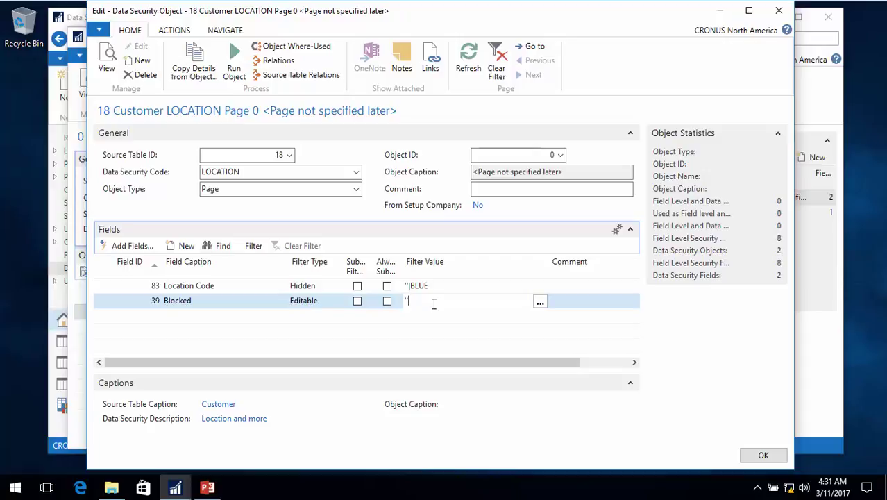
key("BackSpace")
key("BackSpace")
key("BackSpace")
key("BackSpace")
key("Up")
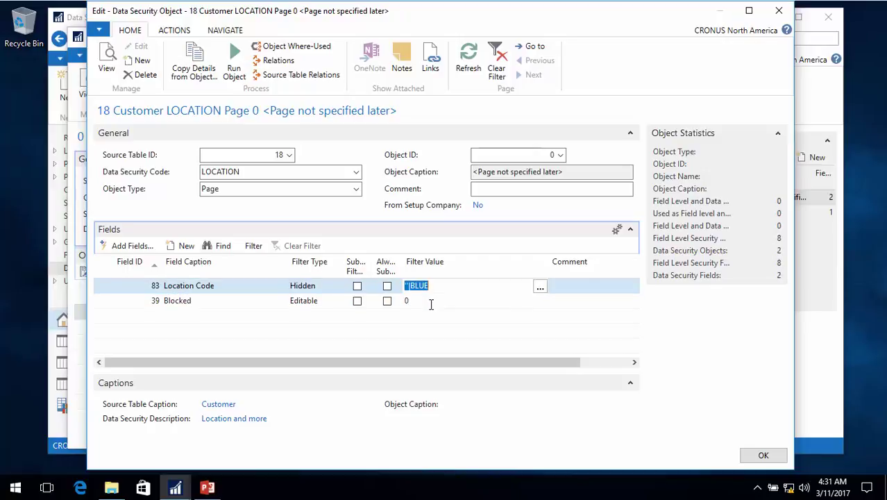
key("Down")
key("Up")
key("Escape")
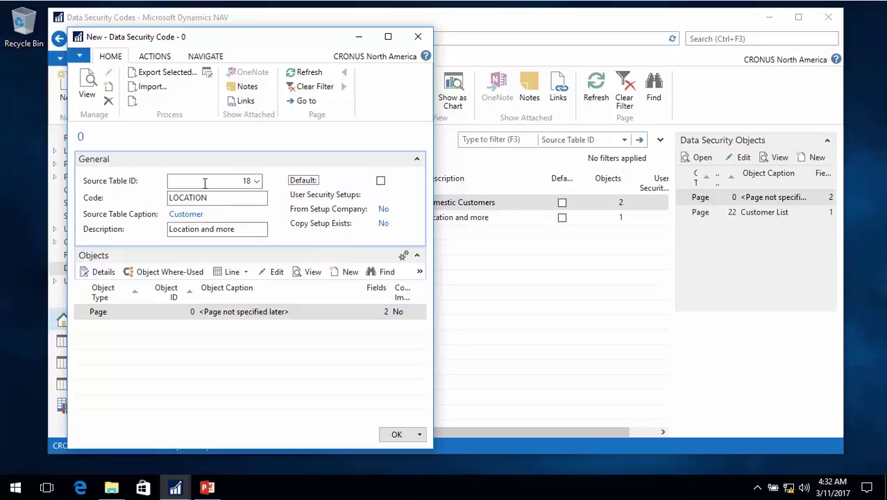
key("Escape")
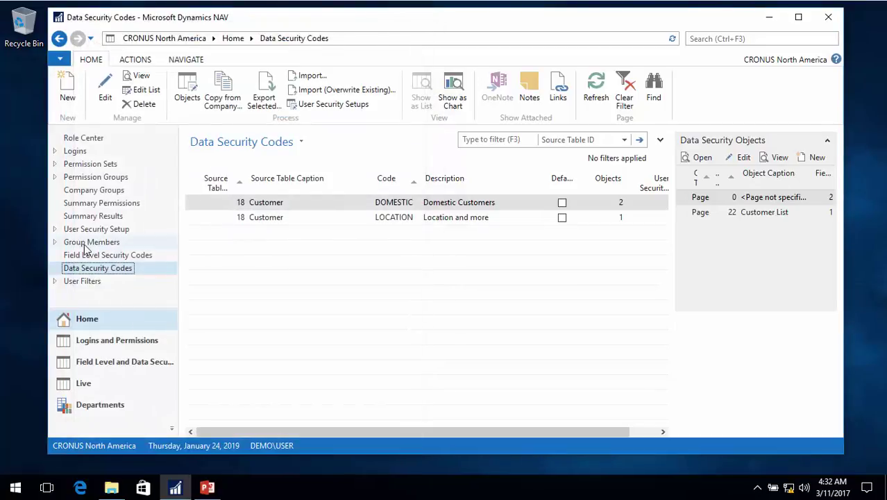
Add a user security setup line for source table 18 with a blank field level security code and data security code LOCATION.
left_click(83, 229)
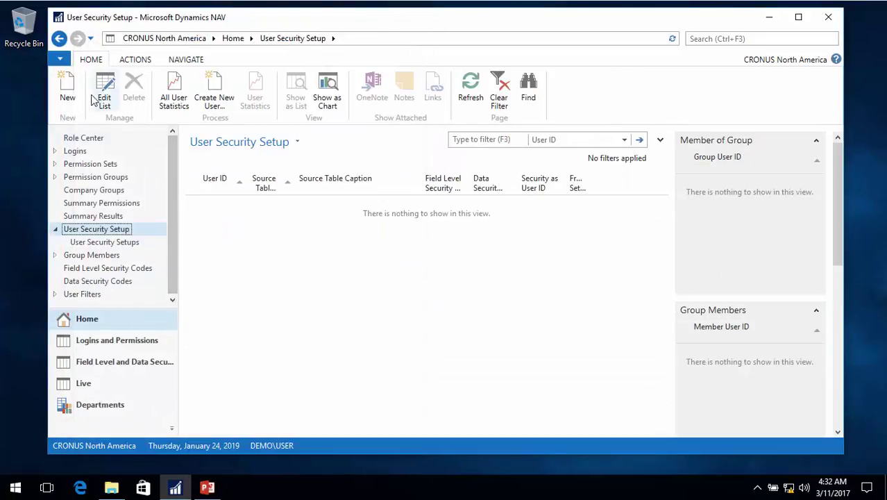
left_click(68, 92)
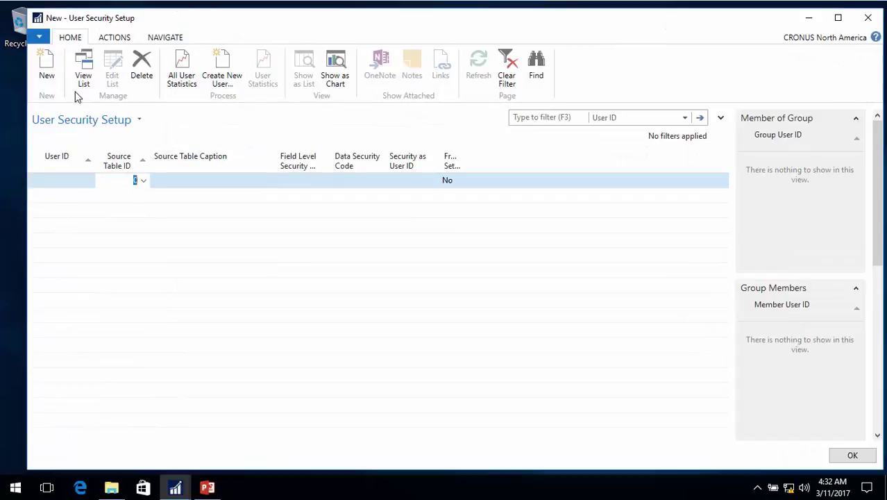
type("18")
key("Tab")
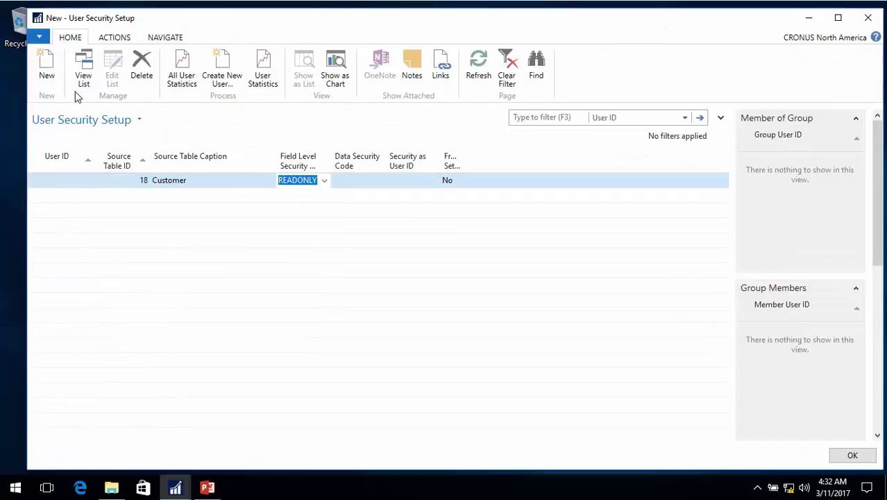
key("Tab")
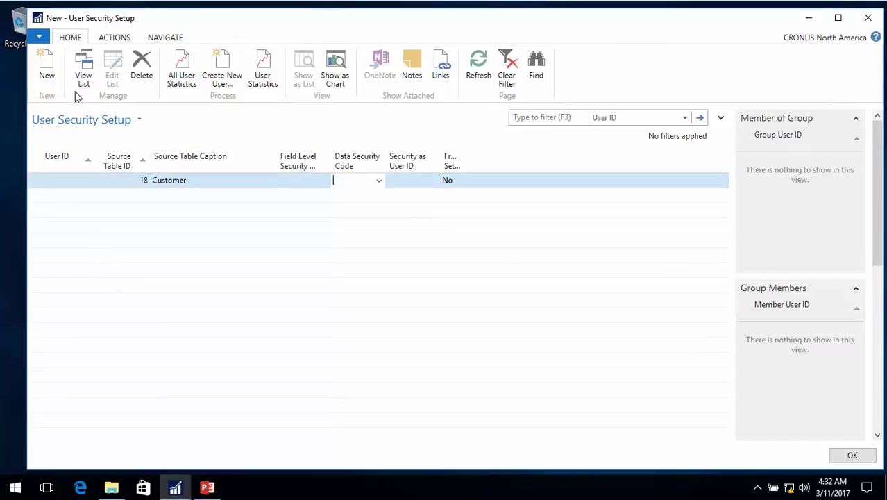
left_click(378, 182)
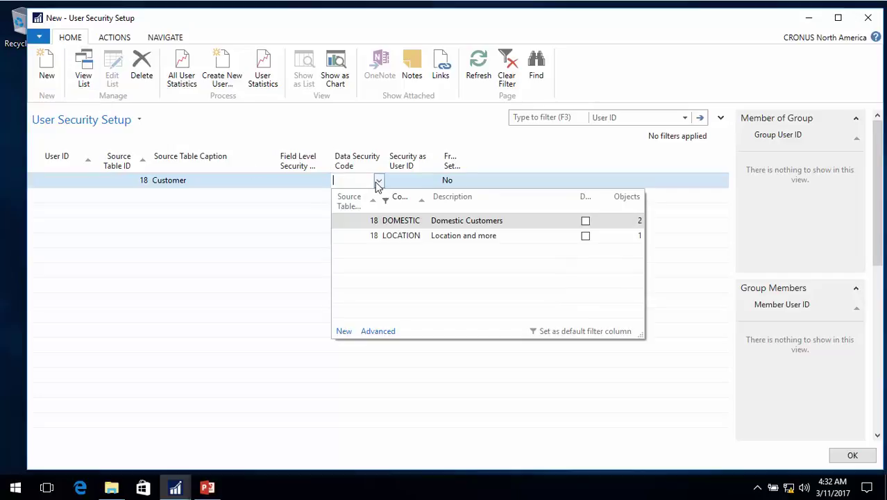
left_click(413, 236)
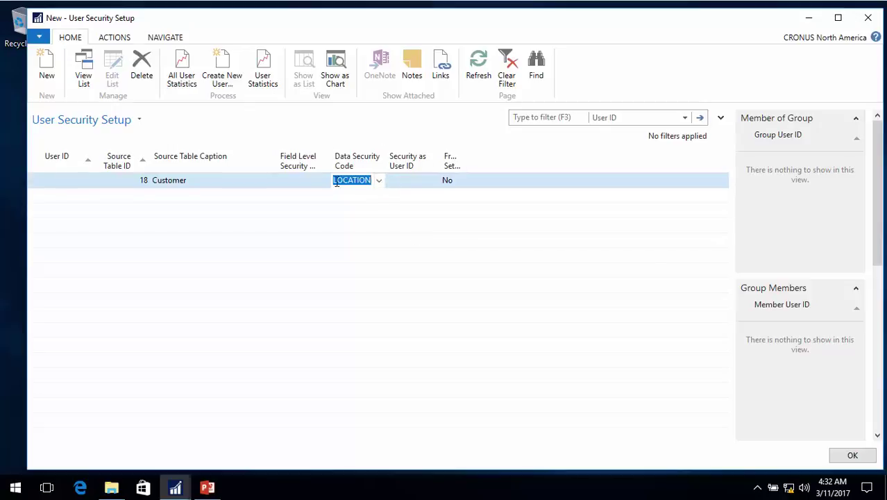
key("Escape")
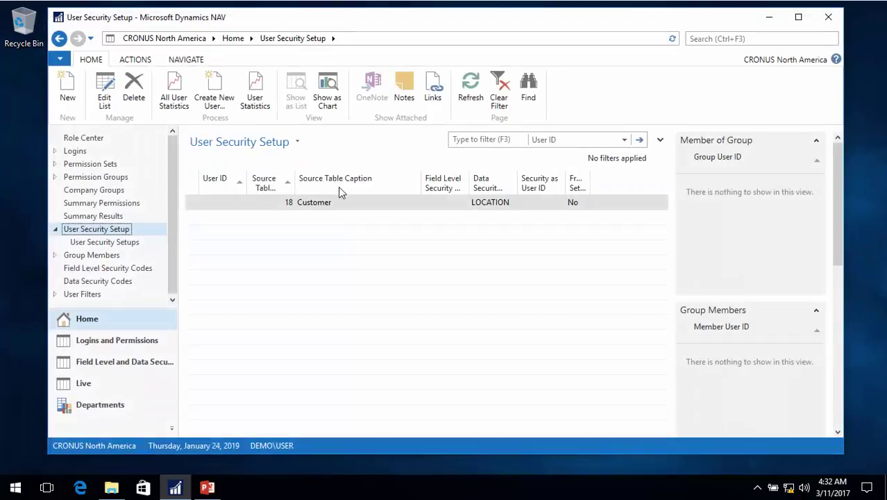
Open the Customers list, check the options of the Blocked filter in the advanced filter, and remove that filter.
left_click(111, 407)
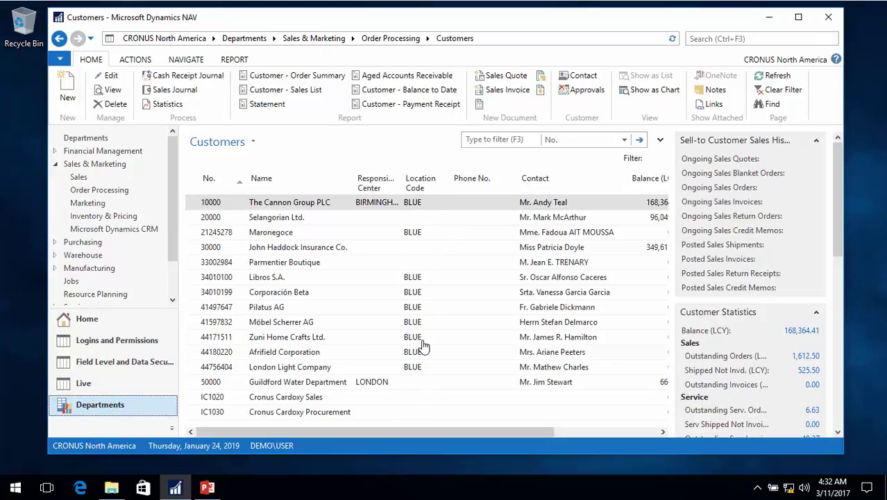
left_click(253, 141)
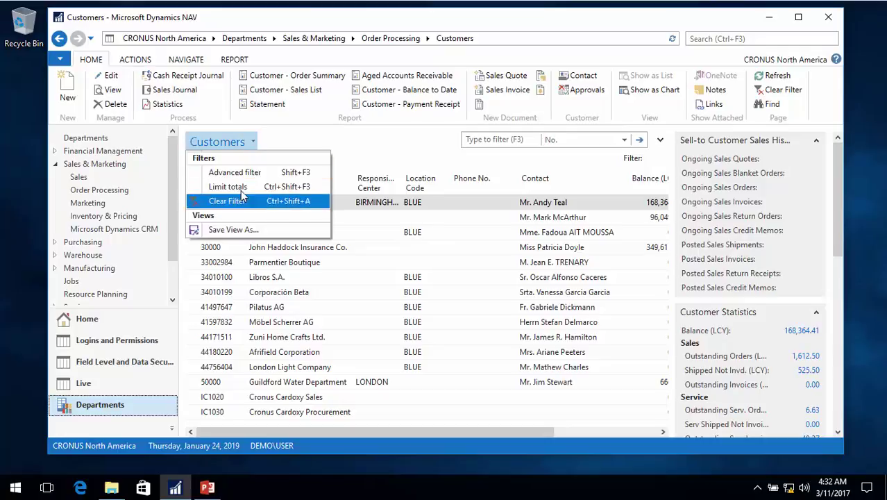
left_click(236, 173)
left_click(337, 188)
left_click(375, 188)
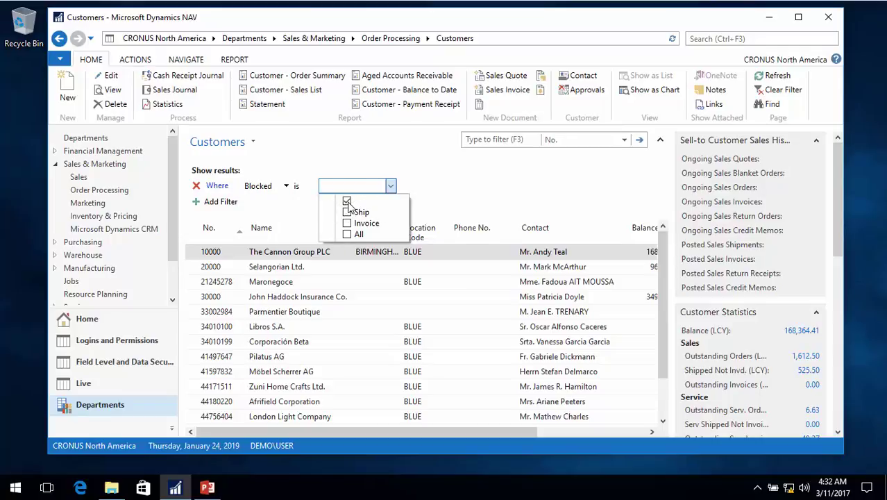
left_click(196, 187)
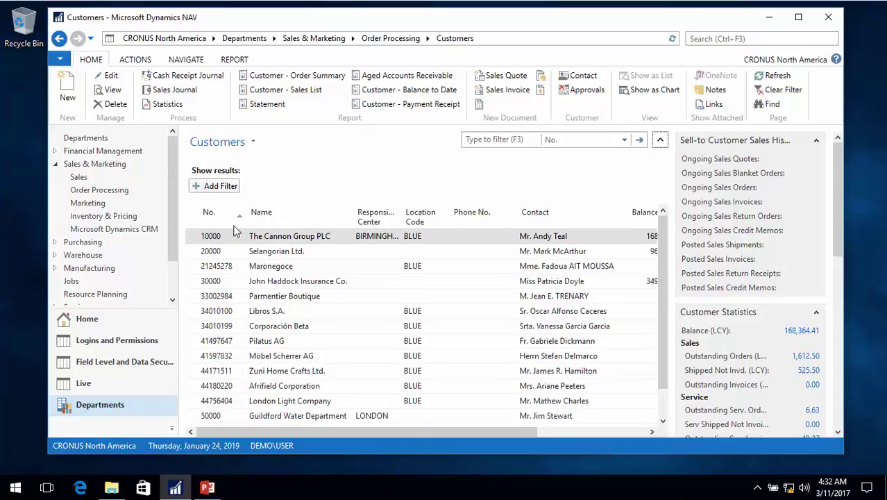
Review the location codes in the customer list and view the customer card of Selangorian Ltd.
scroll(404, 338, "down", 1)
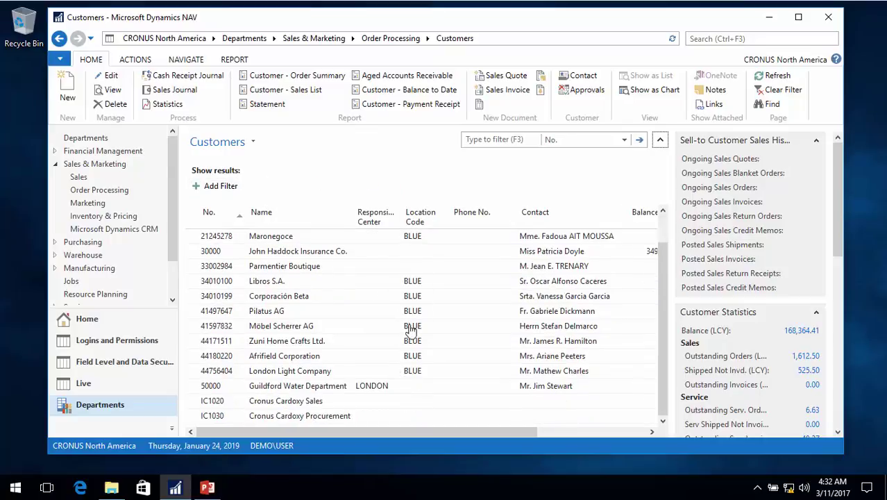
scroll(403, 351, "up", 1)
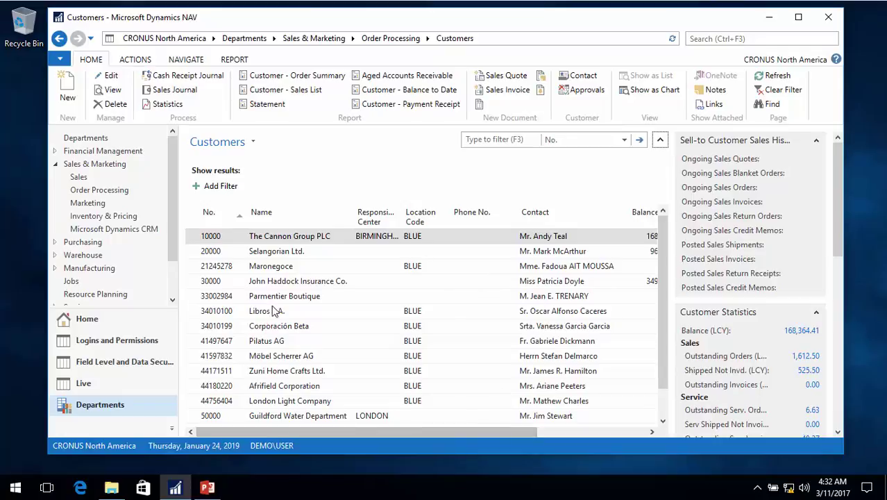
double_click(229, 251)
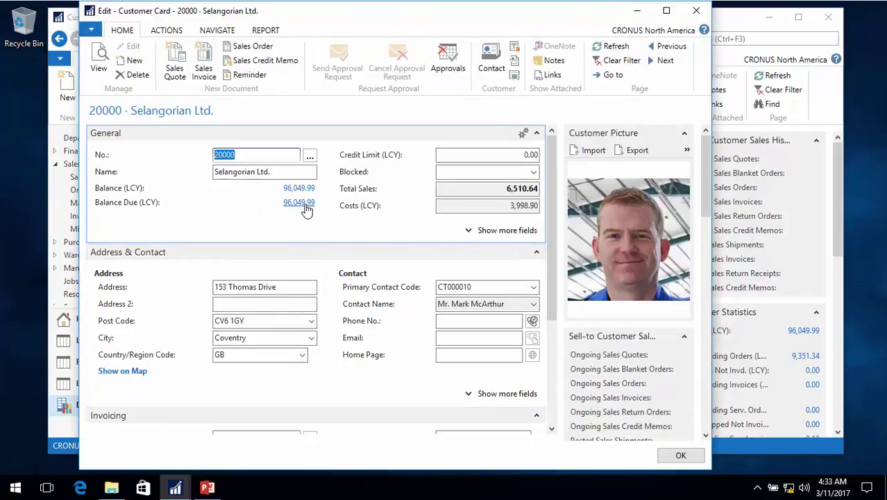
key("Escape")
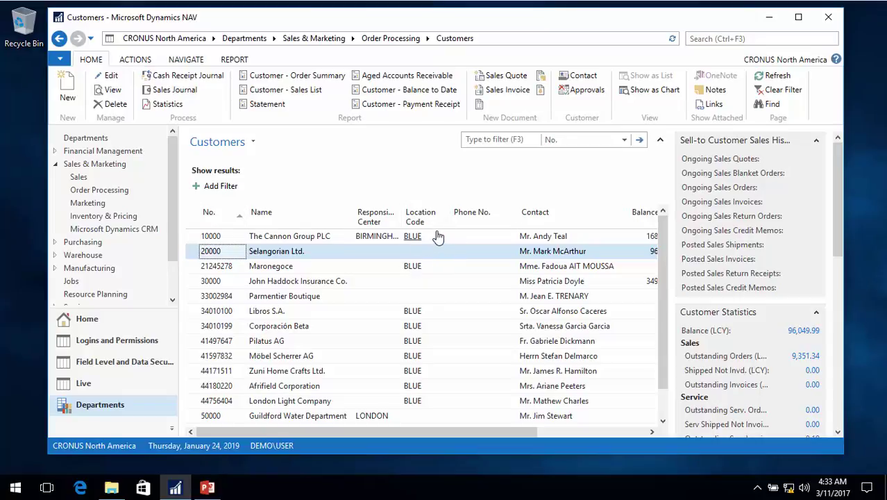
Create a user filter line with a blank User ID and Location Code BLUE.
left_click(106, 320)
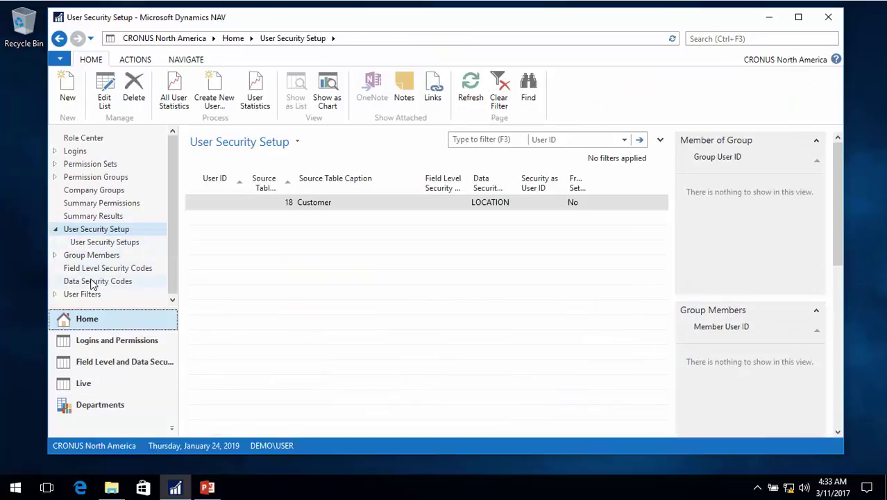
left_click(93, 281)
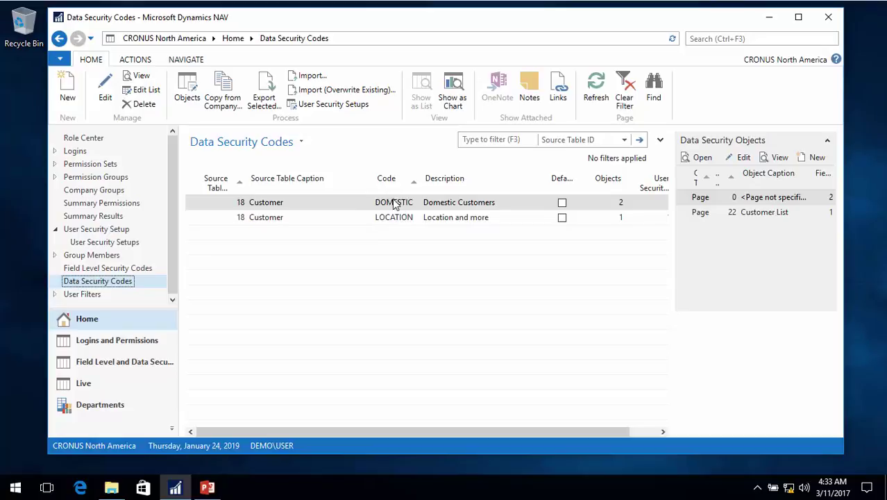
left_click(79, 295)
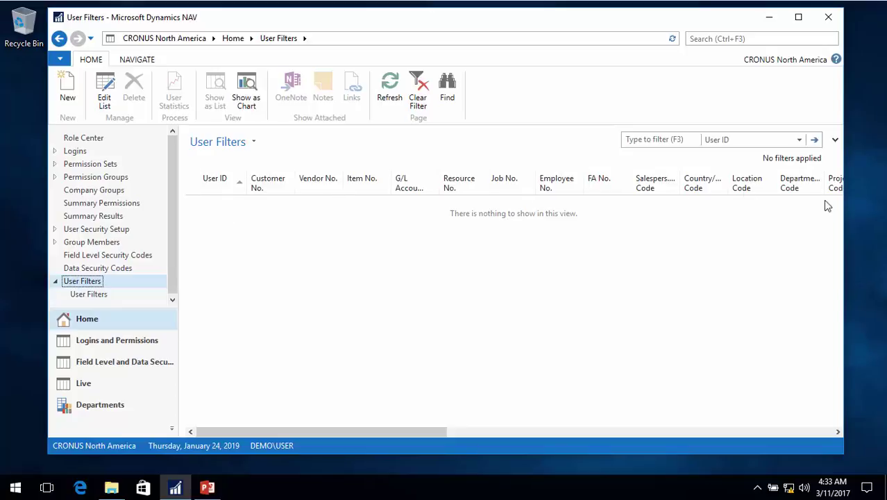
left_click(77, 98)
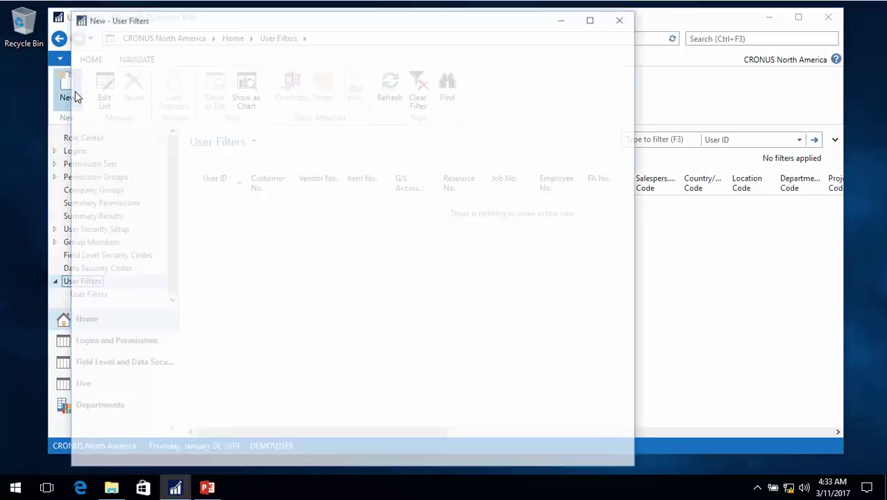
key("Tab")
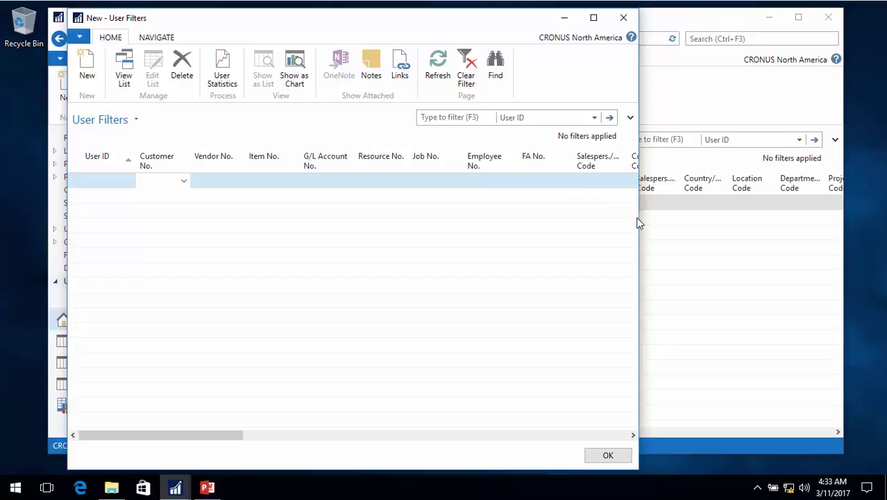
left_click_drag(639, 224, 813, 224)
left_click(713, 180)
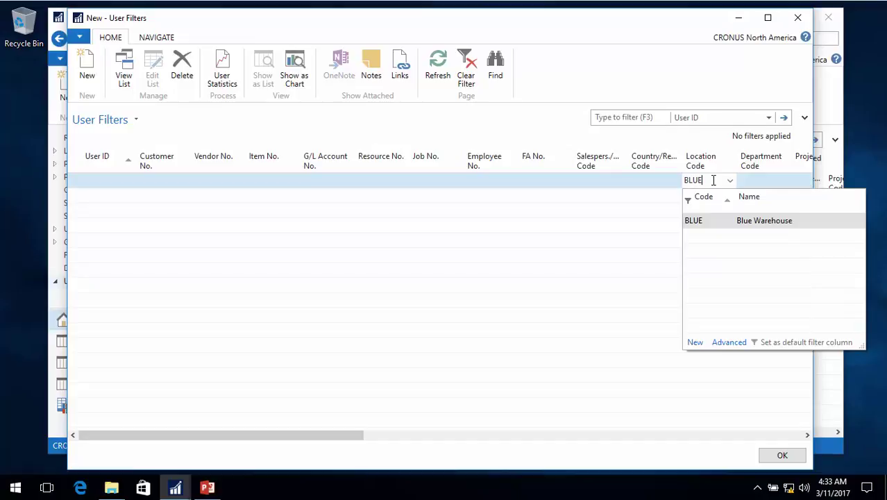
left_click(705, 222)
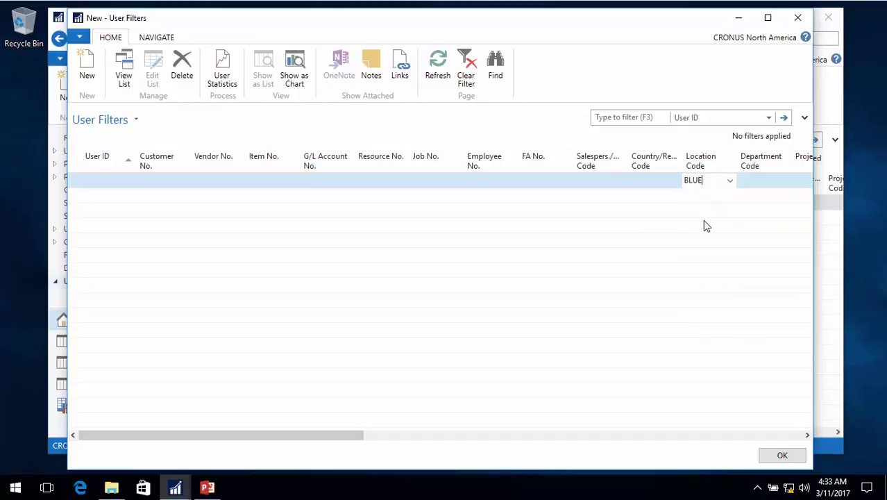
key("Tab")
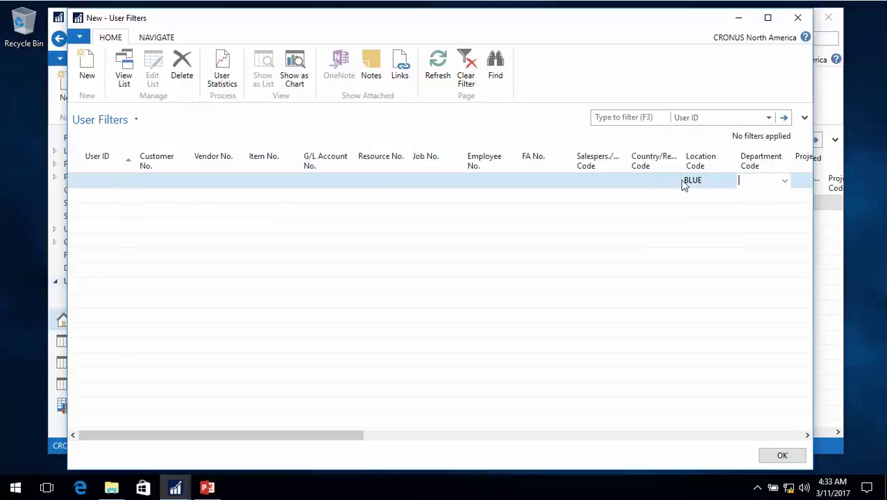
Add a second user filter line for DEMO\USER with Location Code RED|YELLOW.
left_click(130, 198)
left_click(130, 198)
left_click(133, 291)
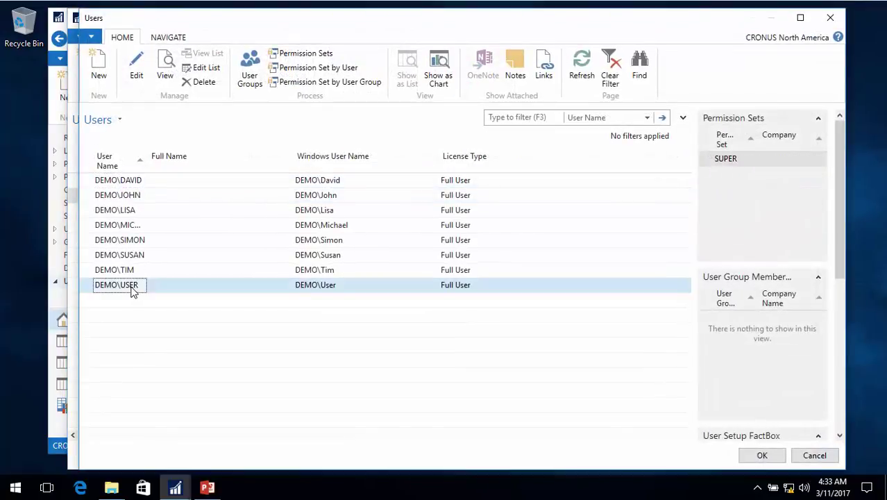
double_click(127, 290)
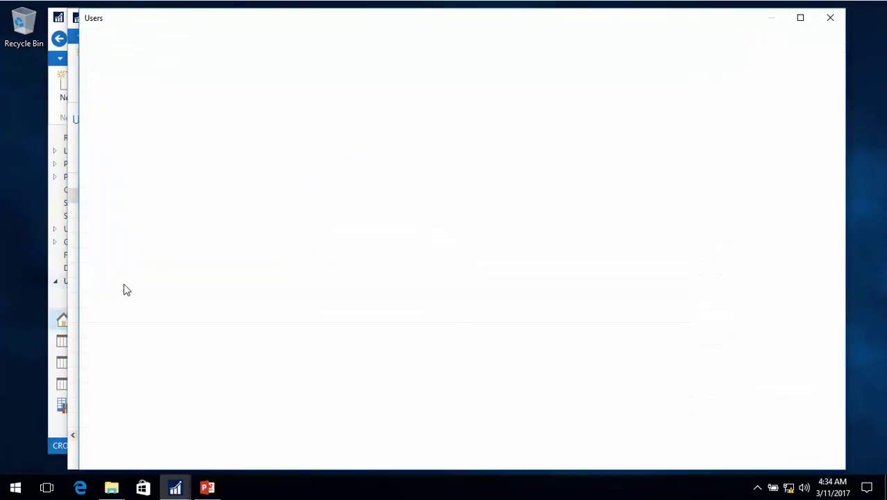
left_click(694, 197)
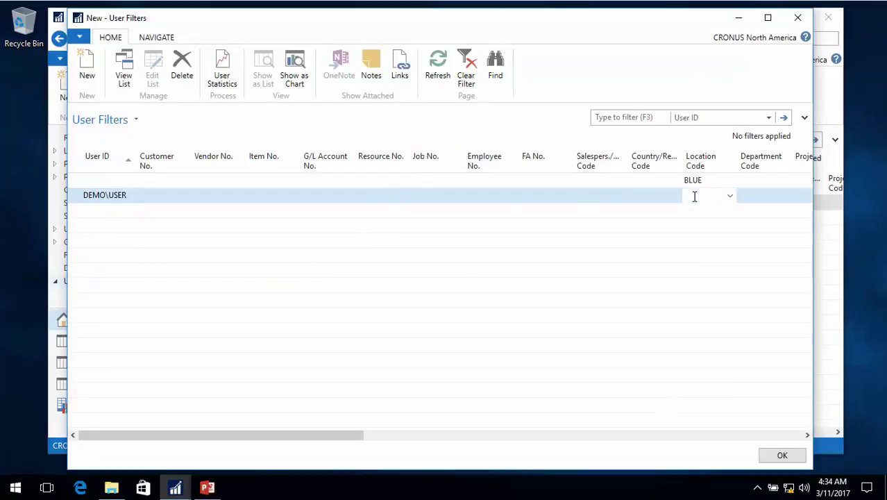
type("RED|YELLOW")
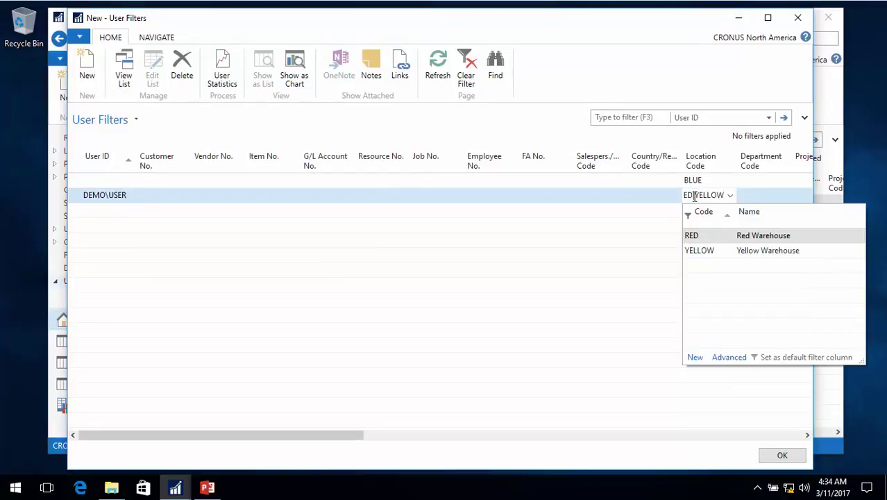
key("Tab")
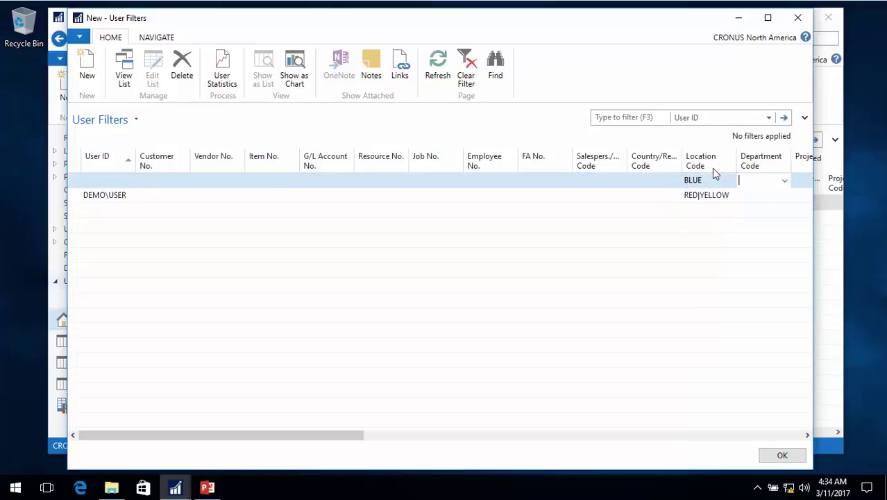
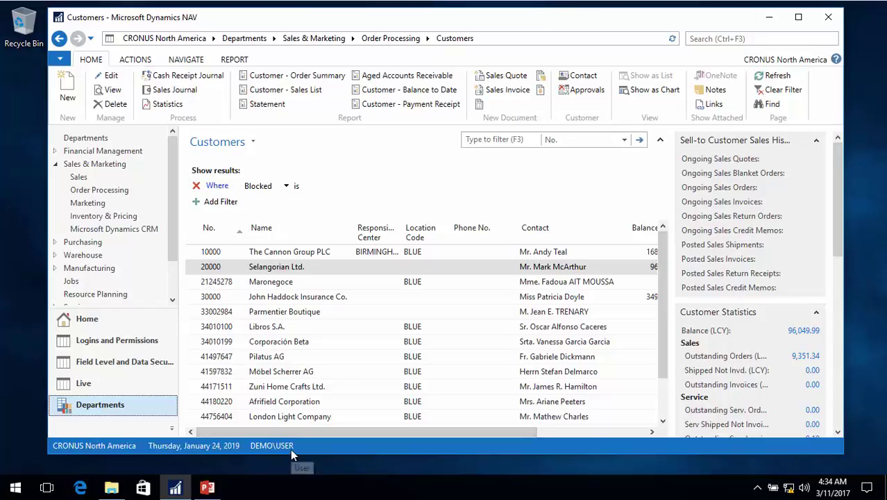
Open the details of the LOCATION data security code's page object and turn on both filter substitution options for the Location Code field.
left_click(89, 322)
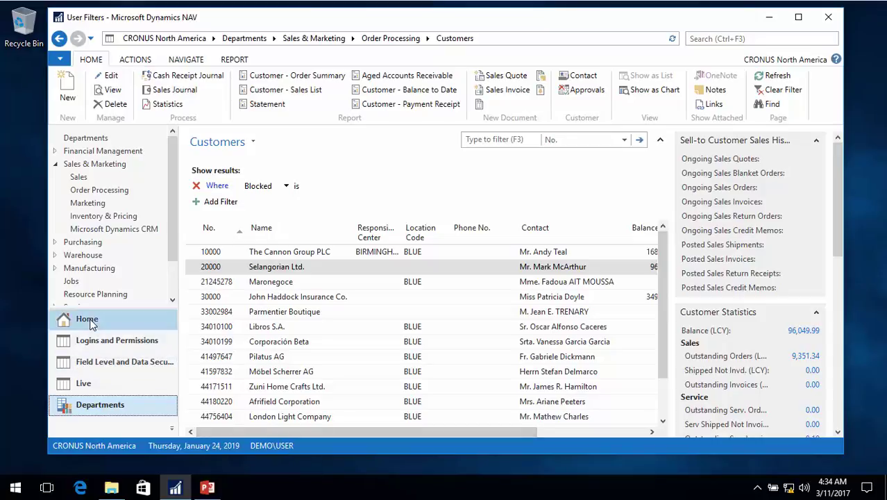
left_click(82, 270)
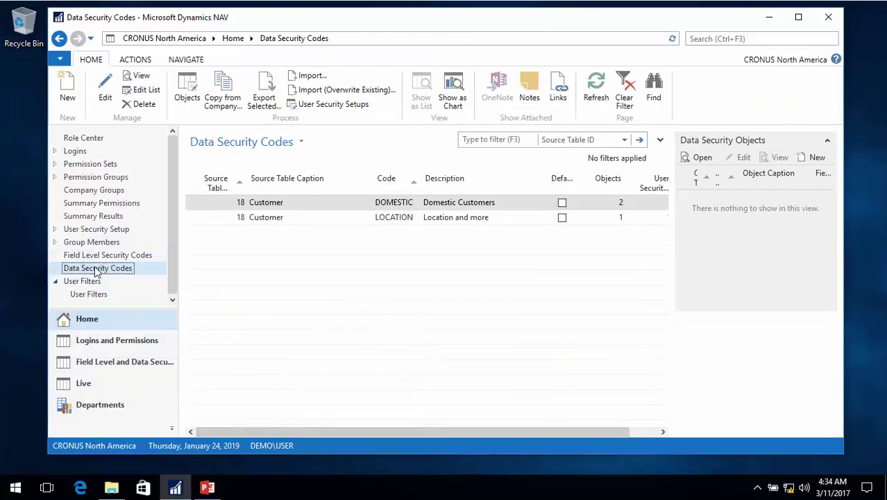
left_click(307, 220)
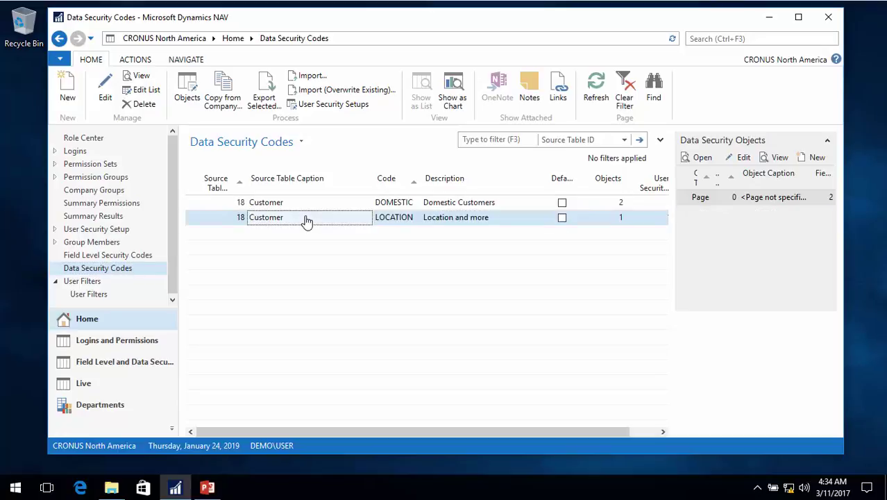
left_click(188, 97)
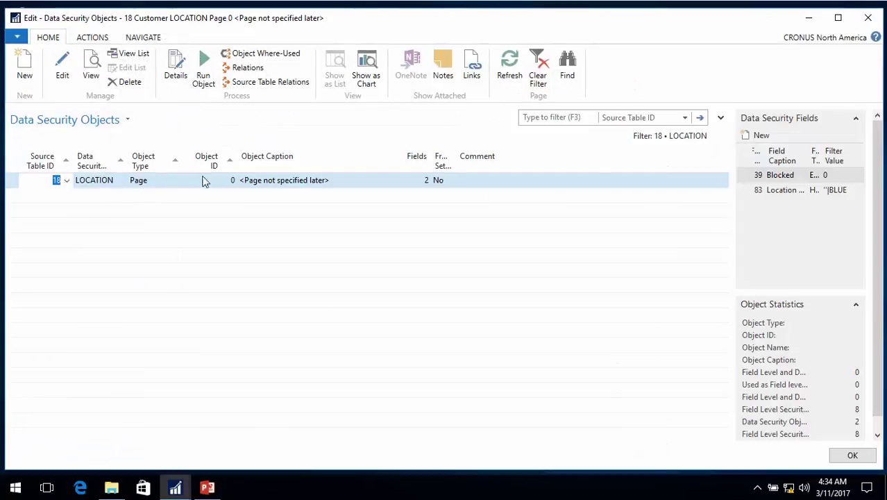
left_click(177, 78)
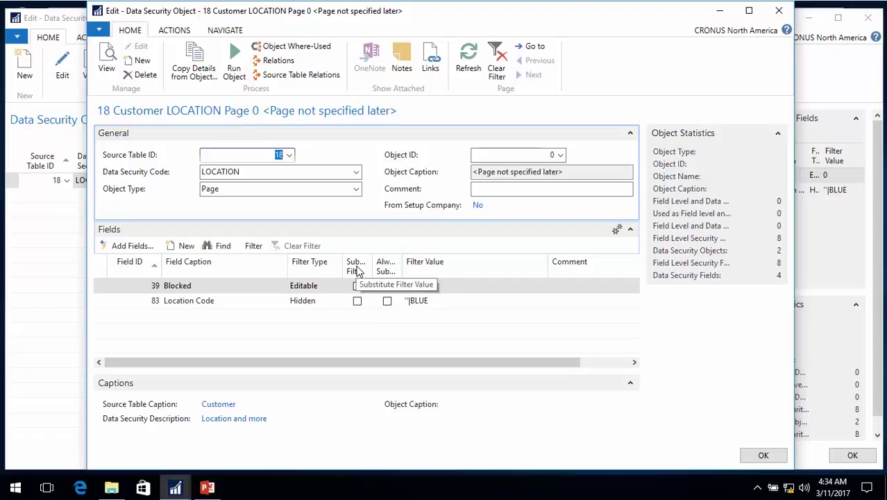
left_click(356, 304)
left_click(356, 303)
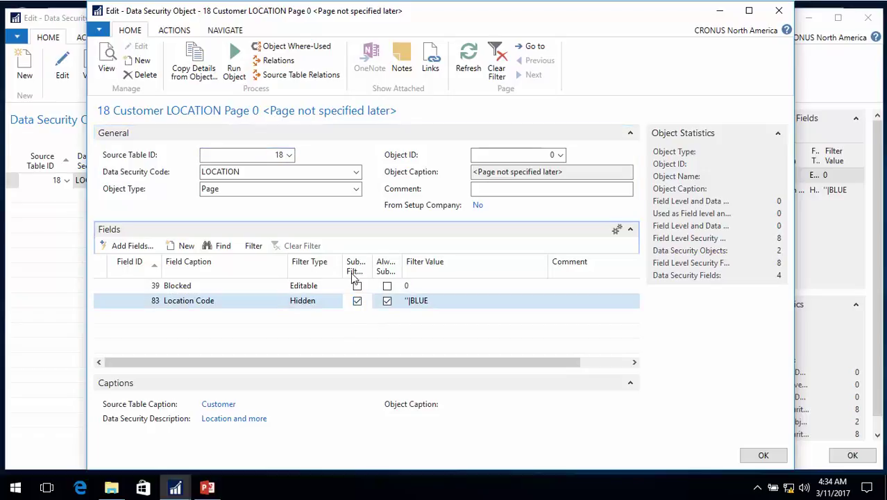
Set the Location Code filter value to ''|%UF_LOCAT% using the UF_LOCAT dynamic filter, and close the data security object windows.
left_click(455, 300)
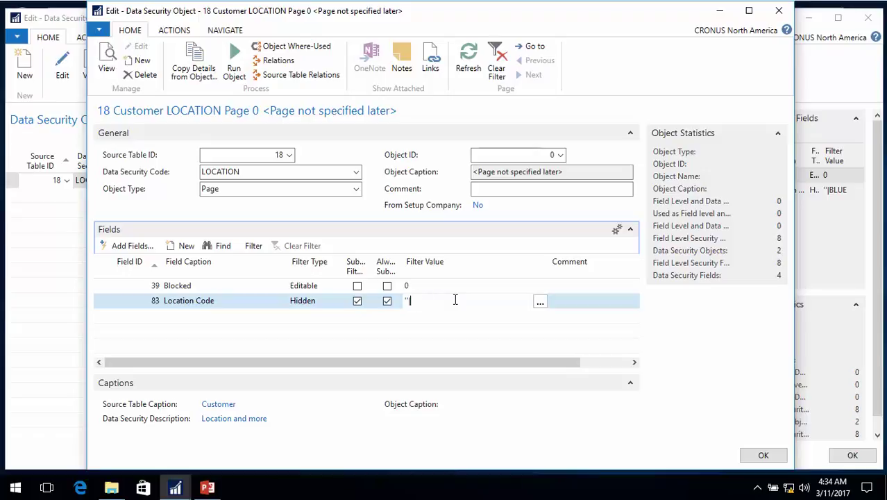
left_click(539, 303)
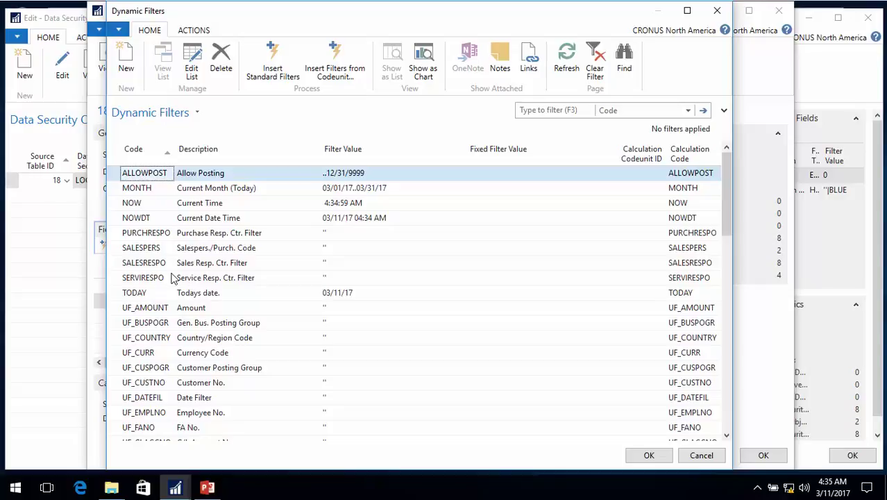
scroll(164, 314, "down", 3)
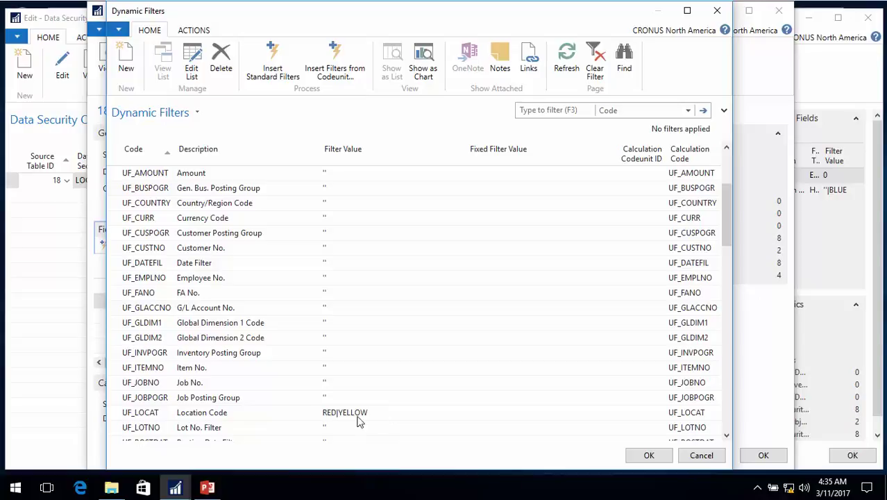
left_click(195, 415)
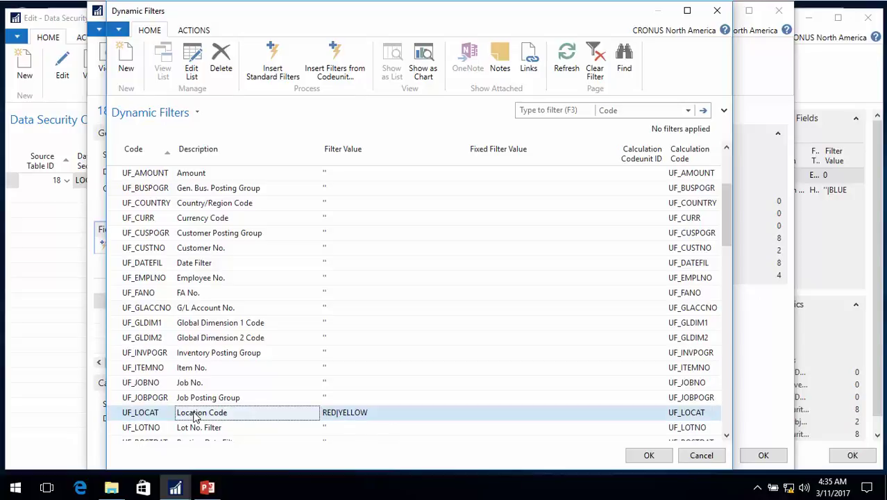
scroll(195, 415, "down", 7)
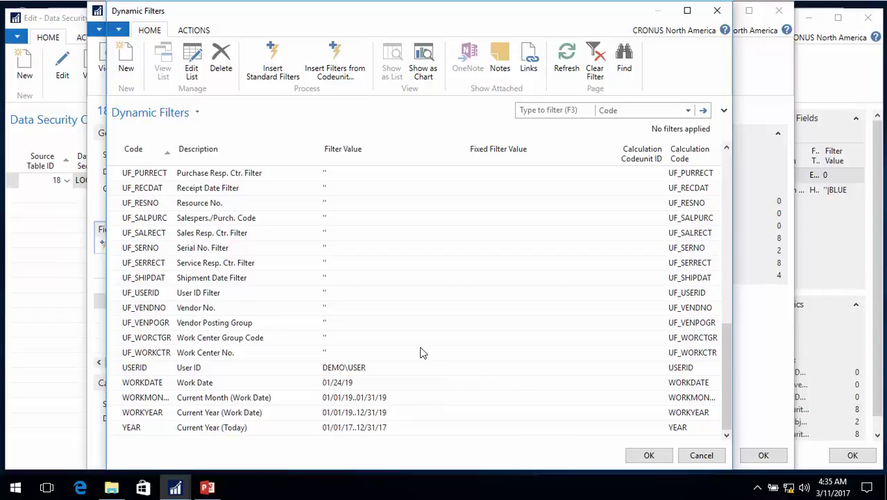
scroll(419, 352, "up", 4)
left_click(280, 292)
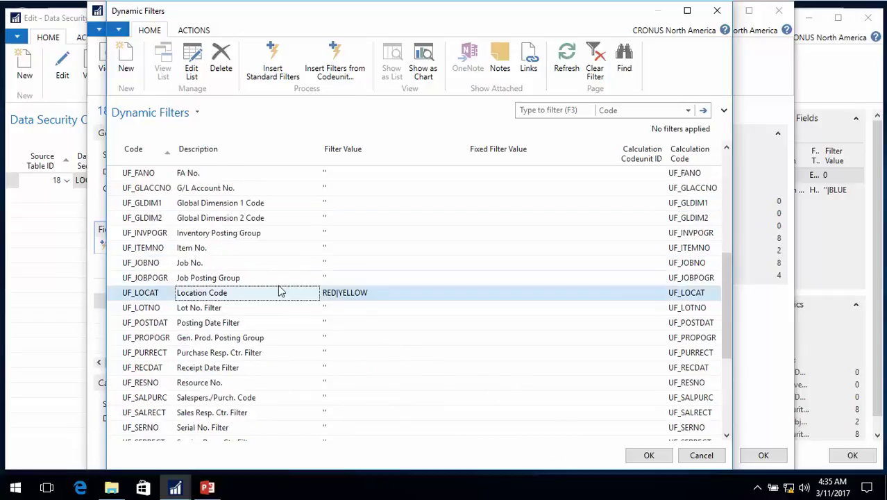
left_click(655, 458)
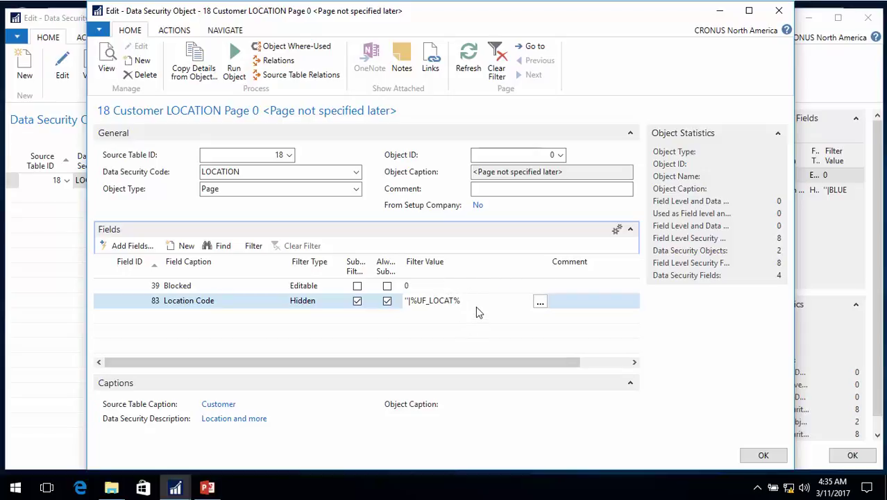
key("Down")
key("Up")
key("Up")
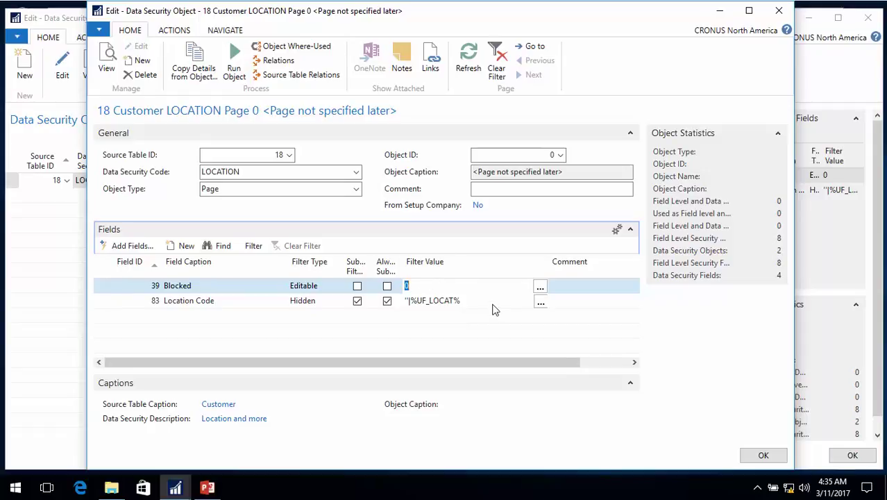
key("Escape")
key("Escape")
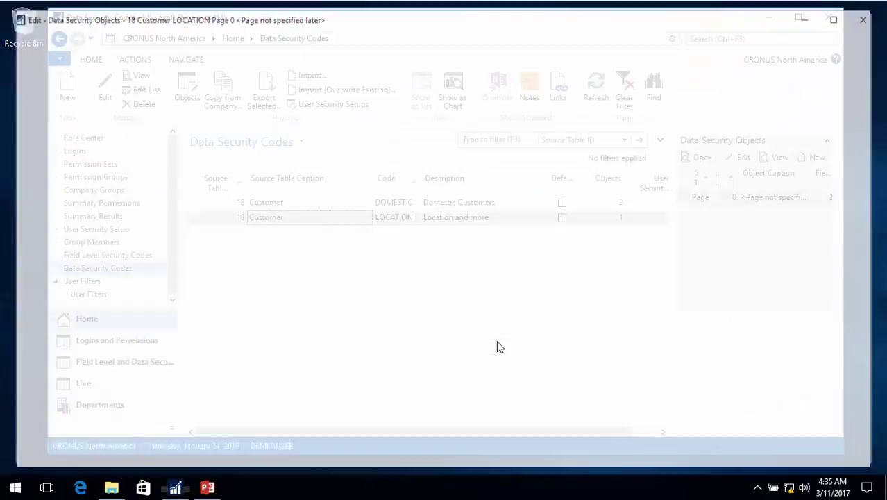
Return to the Customers list and review which location codes its customers have.
left_click(102, 405)
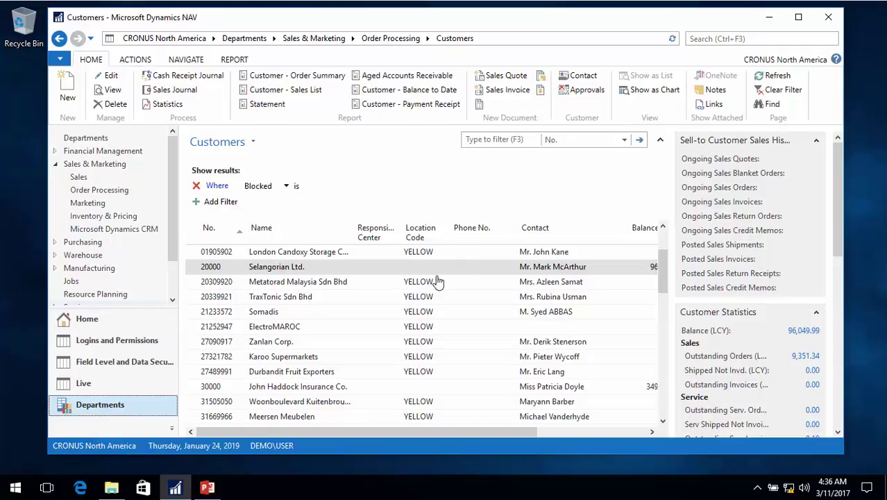
scroll(437, 281, "down", 5)
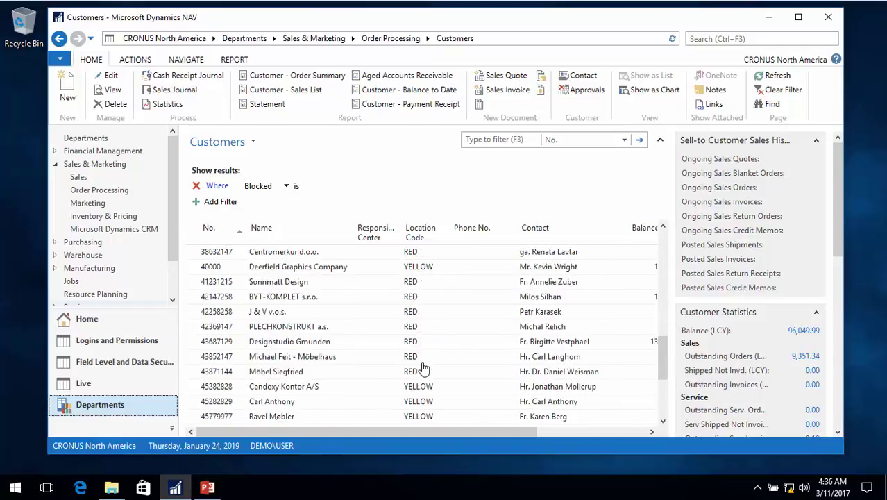
scroll(422, 366, "down", 3)
scroll(413, 354, "up", 10)
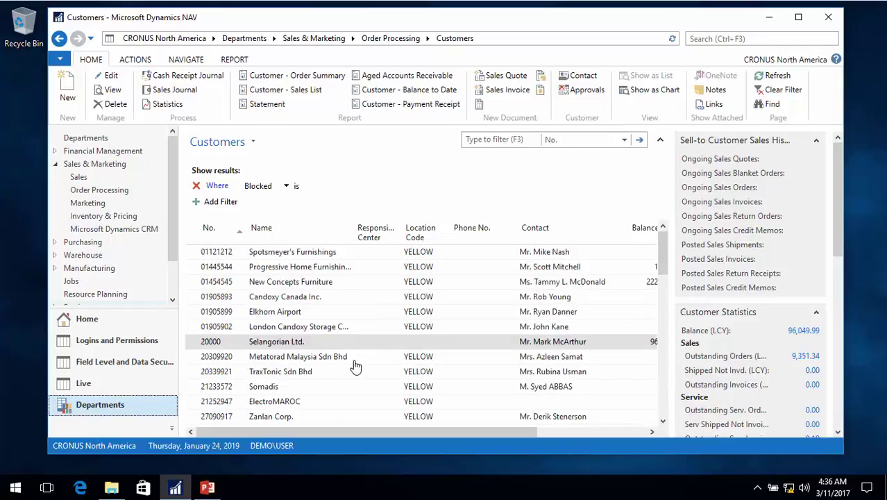
scroll(359, 362, "down", 3)
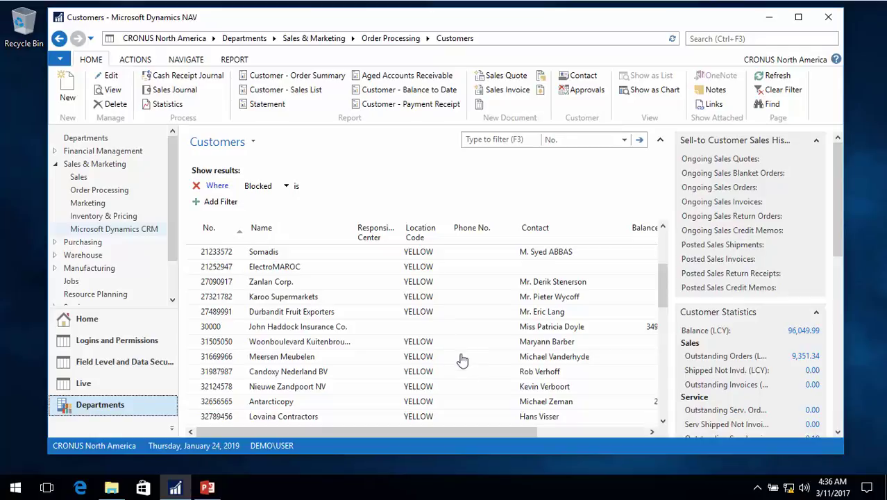
left_click_drag(471, 424, 385, 421)
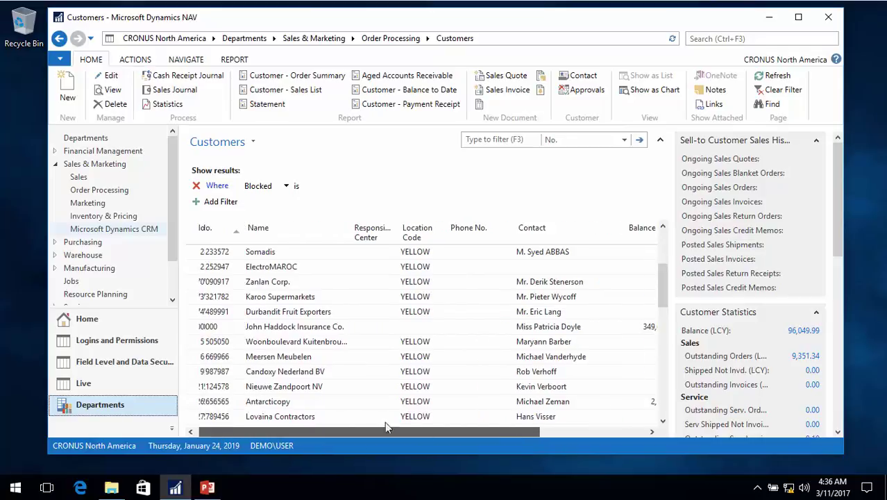
Check the Salesperson Code on the customer cards of John Haddock Insurance Co. and Woonboulevard Kuitenbrouwer, showing the additional general fields.
double_click(212, 330)
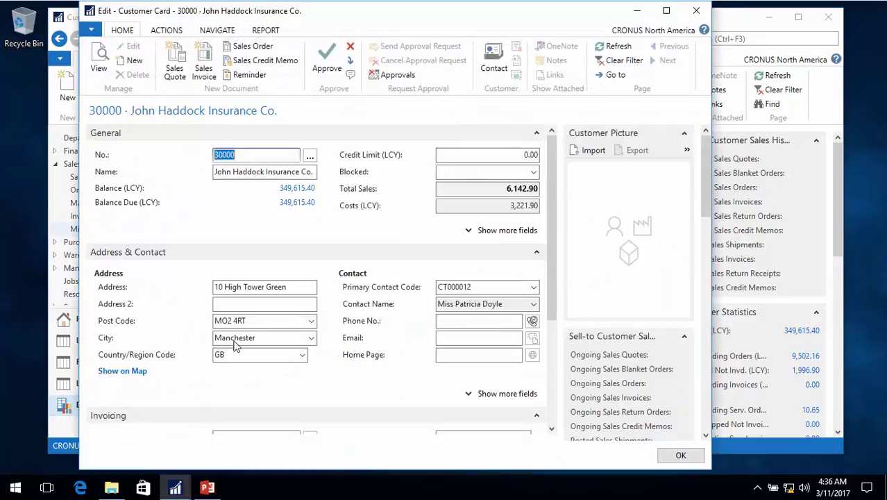
left_click(468, 229)
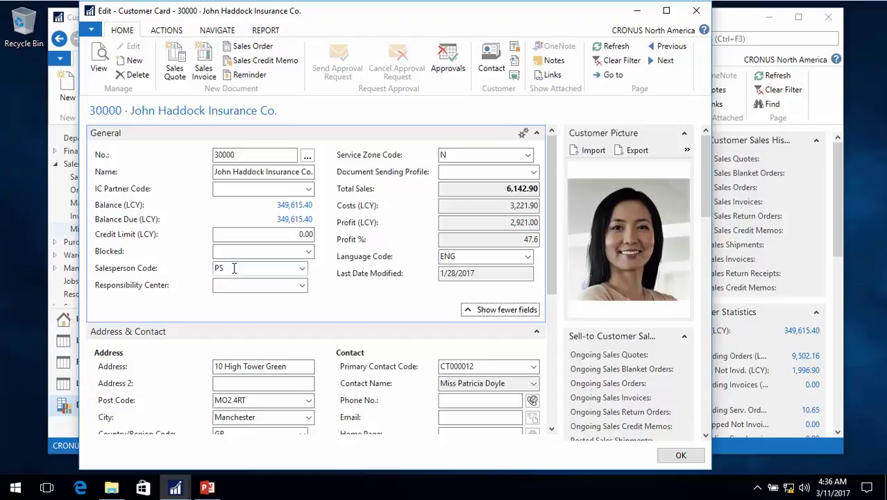
mouse_move(147, 270)
key("Escape")
left_click(267, 343)
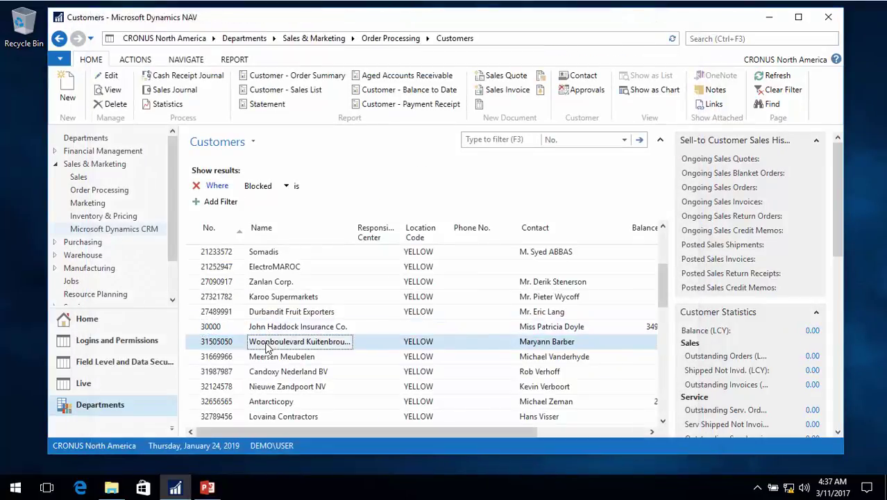
double_click(268, 344)
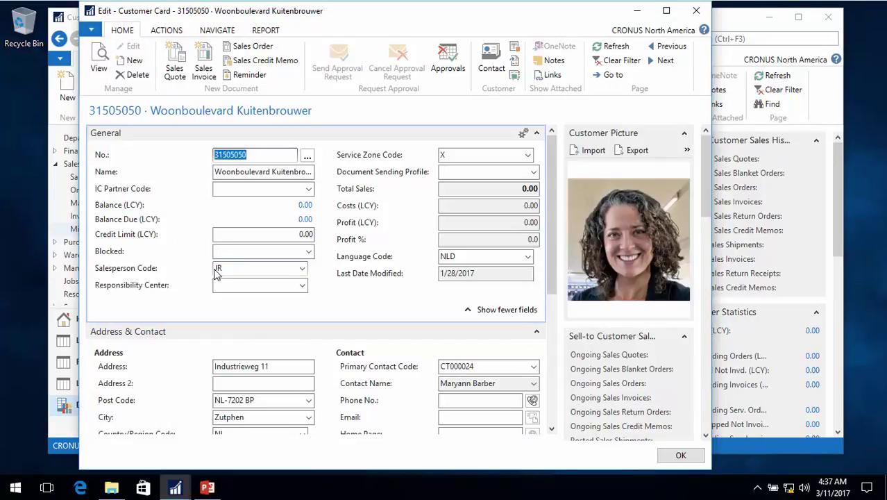
key("Escape")
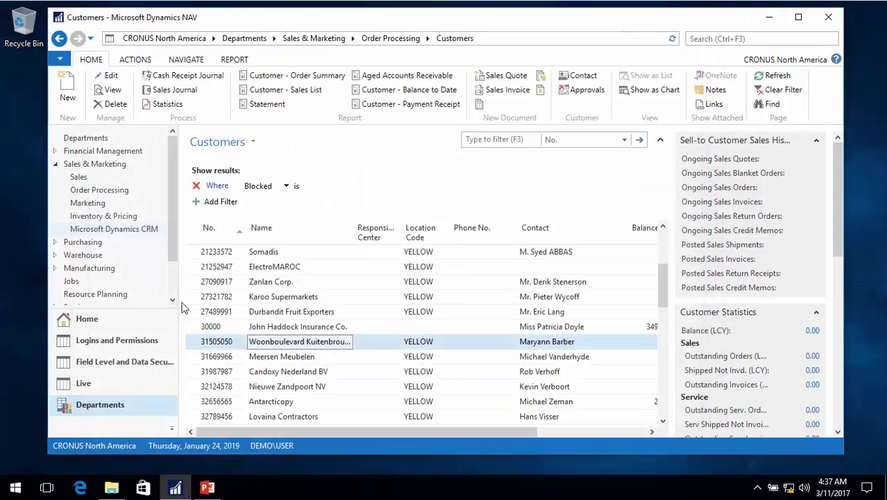
Set the Salespers./Purch. Code to PS on the DEMO\USER line of the User Filters list.
left_click(97, 323)
left_click(86, 282)
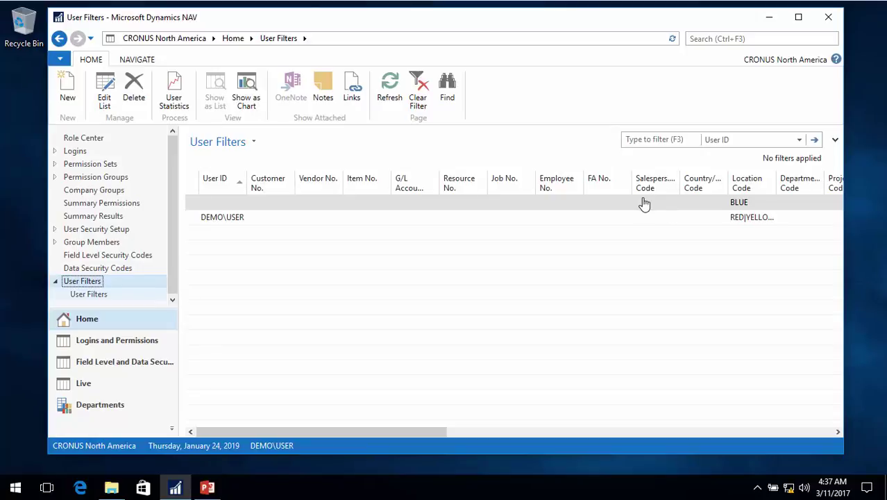
left_click(104, 91)
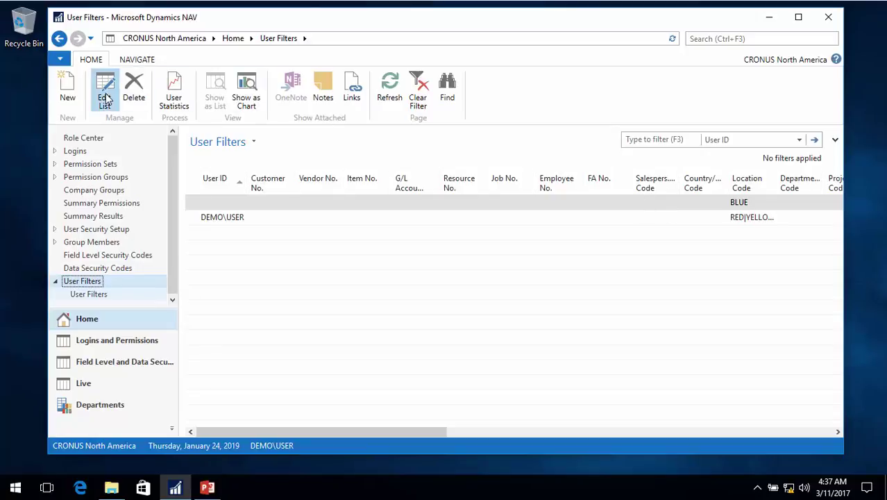
left_click(617, 199)
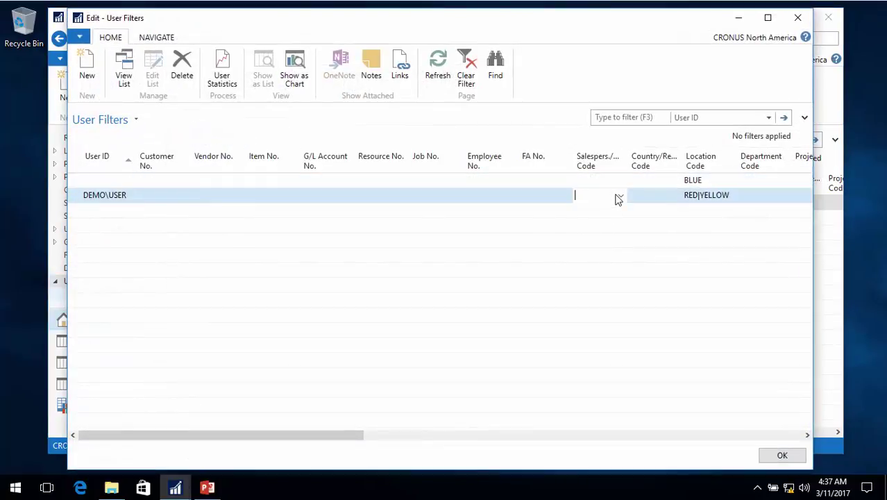
type("ps")
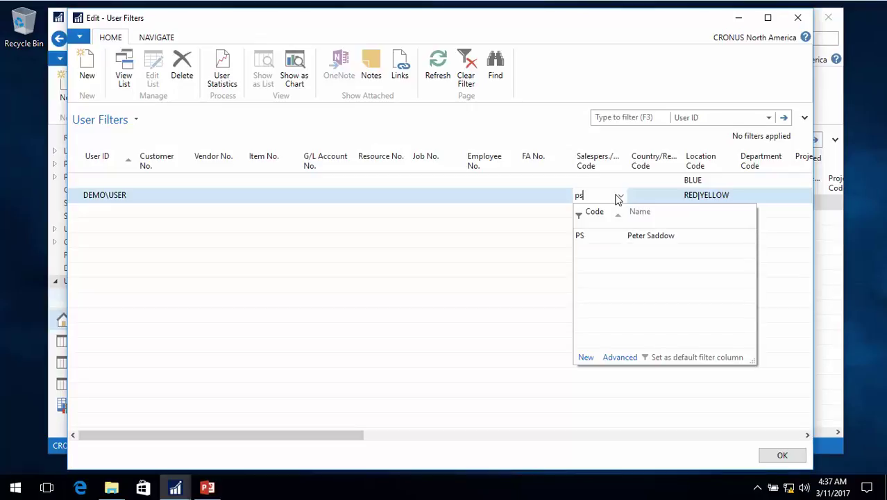
left_click(595, 240)
key("Tab")
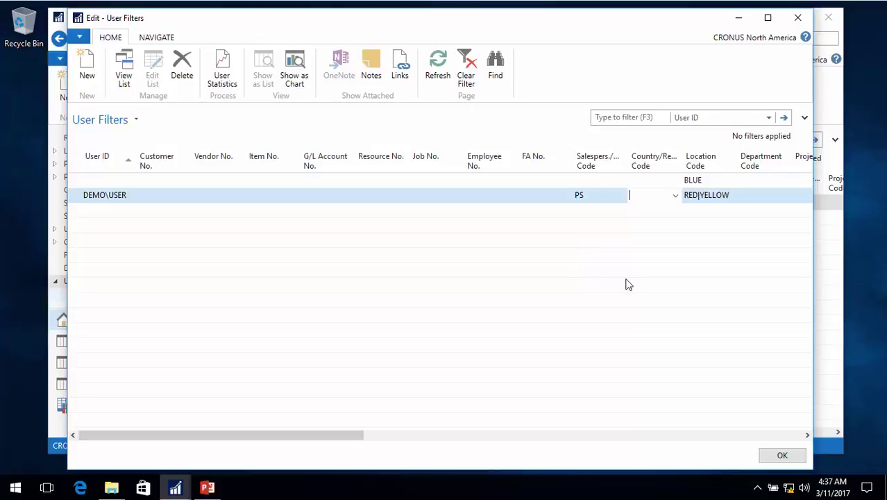
key("Up")
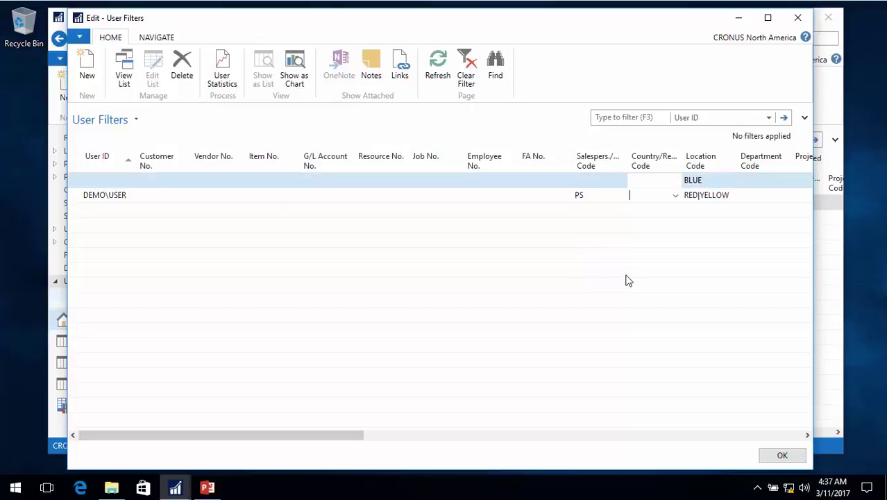
key("Down")
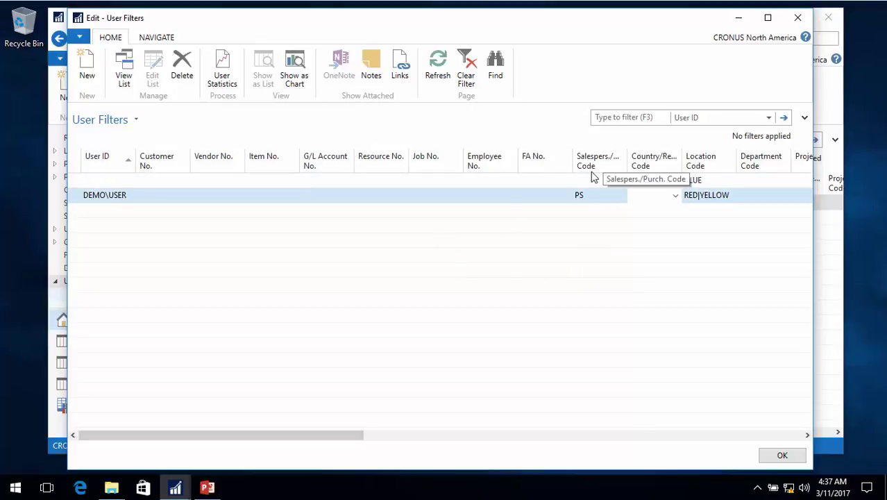
key("Escape")
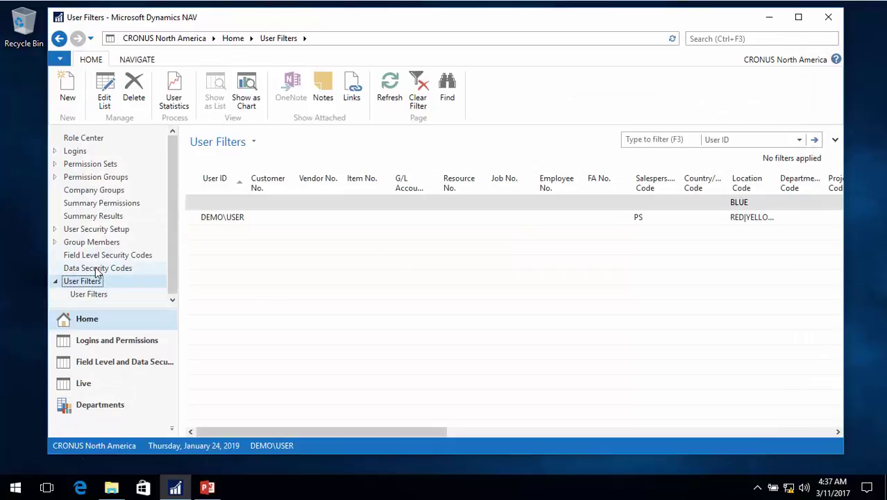
Add page 21 Customer Card as a new data security object under the Customer table's LOCATION code.
left_click(97, 269)
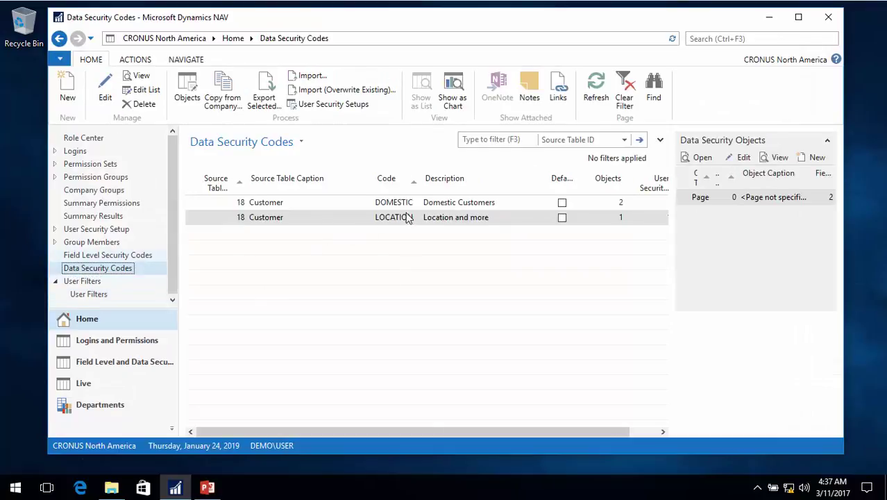
left_click(187, 89)
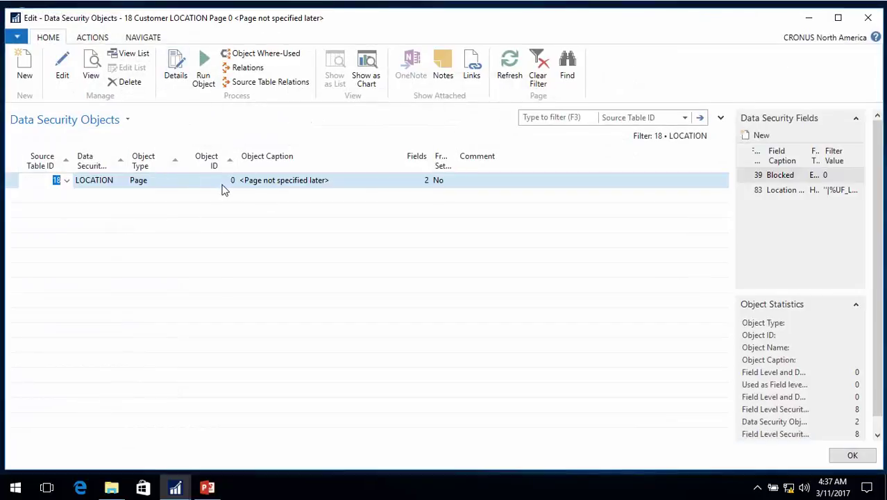
left_click(209, 197)
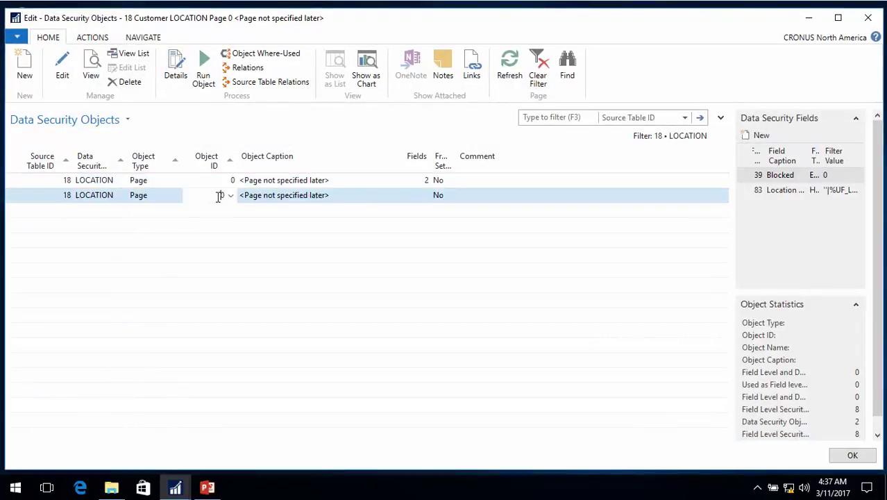
left_click(231, 195)
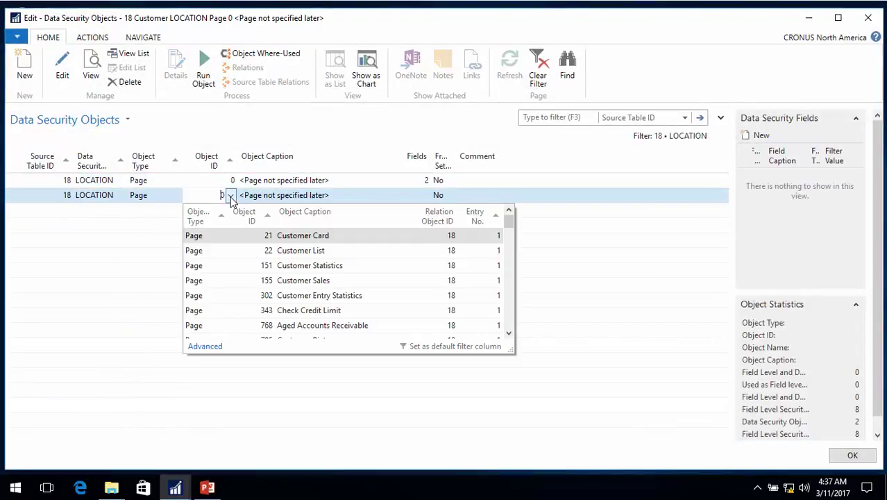
left_click(305, 240)
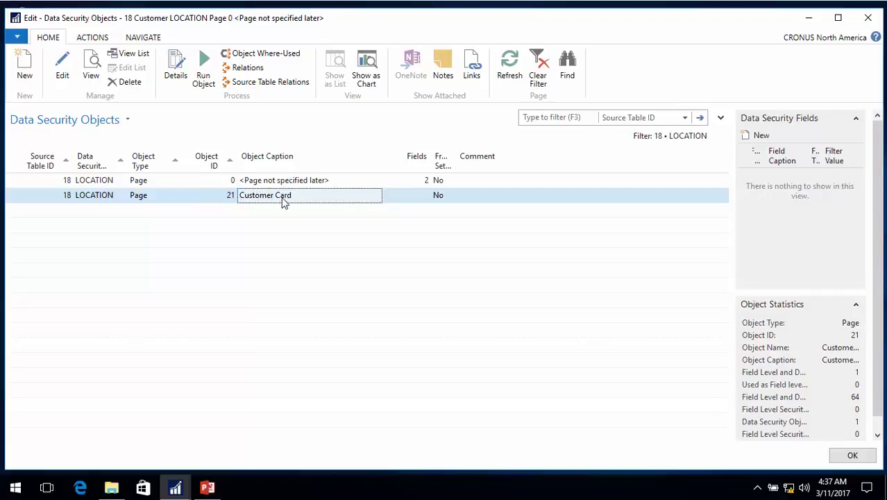
Open the details of the Customer Card object and copy the field settings from the LOCATION page 0 object.
left_click(176, 63)
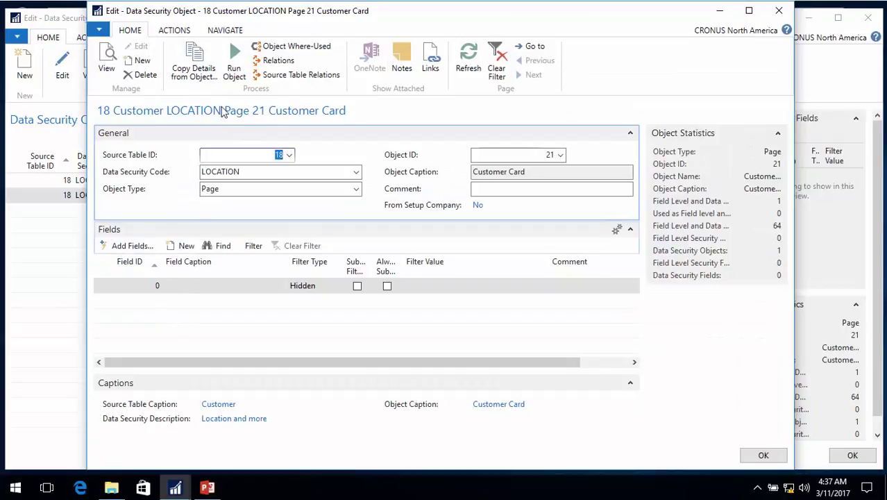
left_click(195, 64)
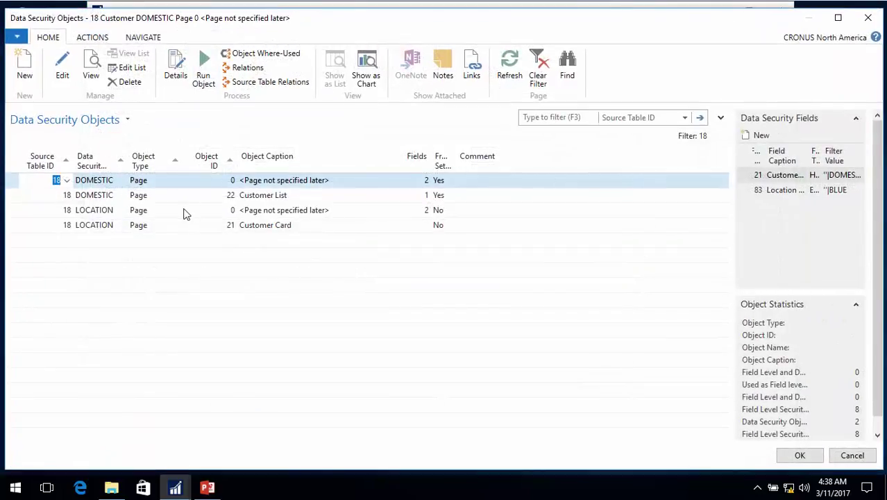
left_click(91, 211)
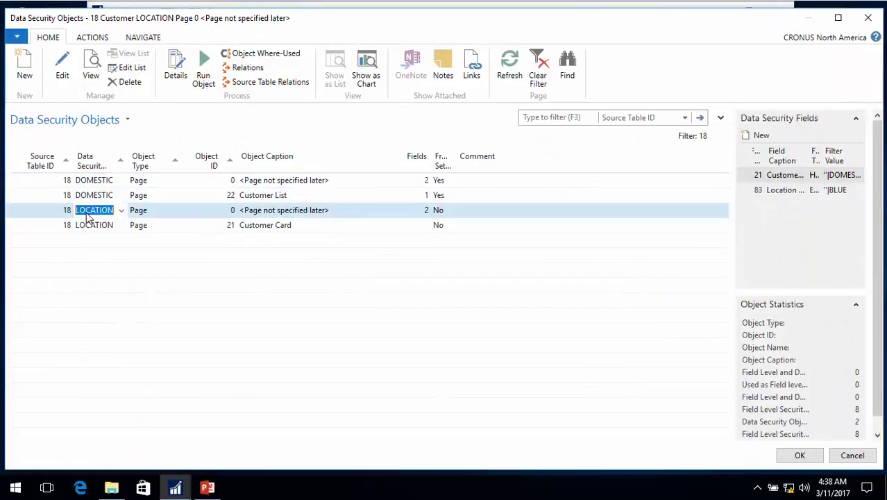
left_click(797, 455)
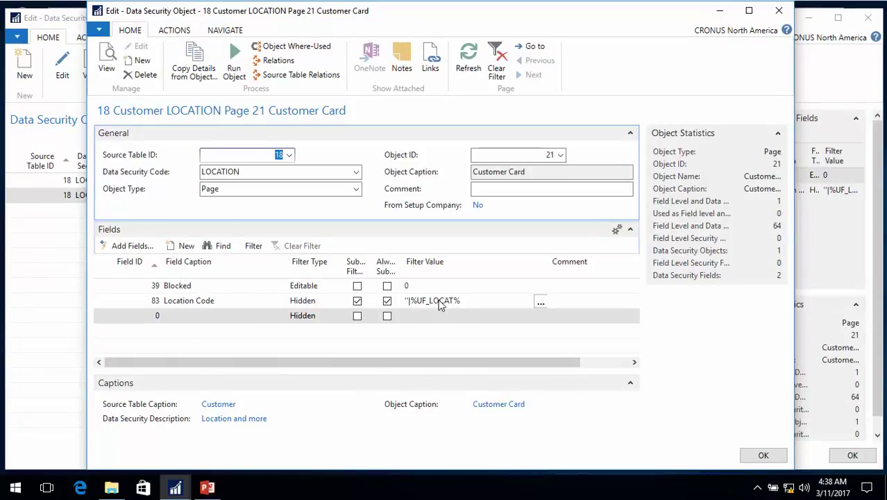
Add the Salesperson Code field as a new Hidden filter line and enable both of its checkbox options.
left_click(157, 316)
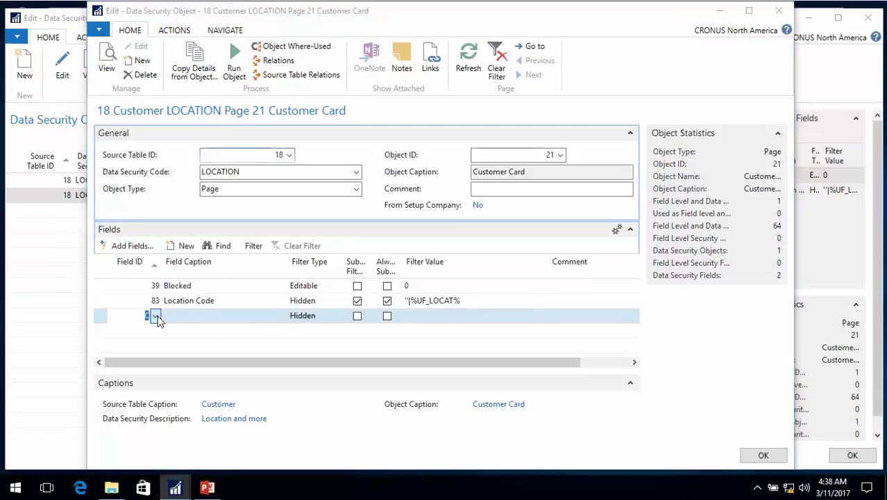
left_click(421, 111)
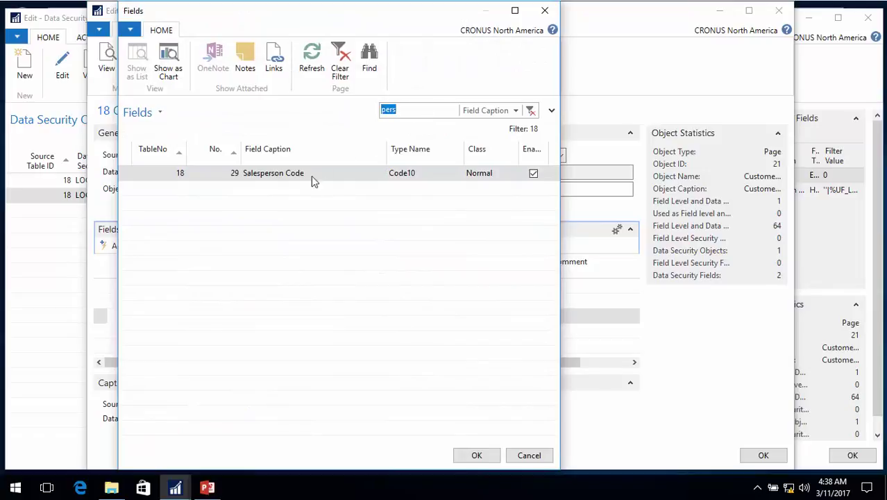
double_click(303, 176)
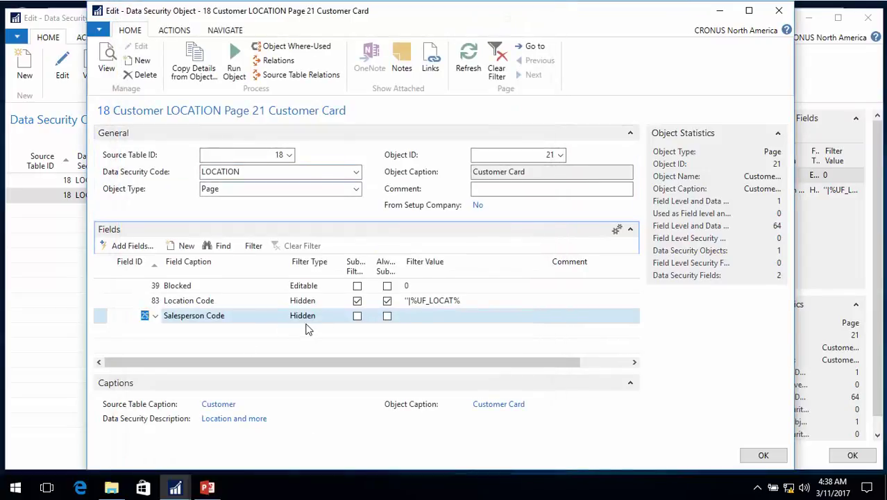
key("Tab")
left_click(358, 317)
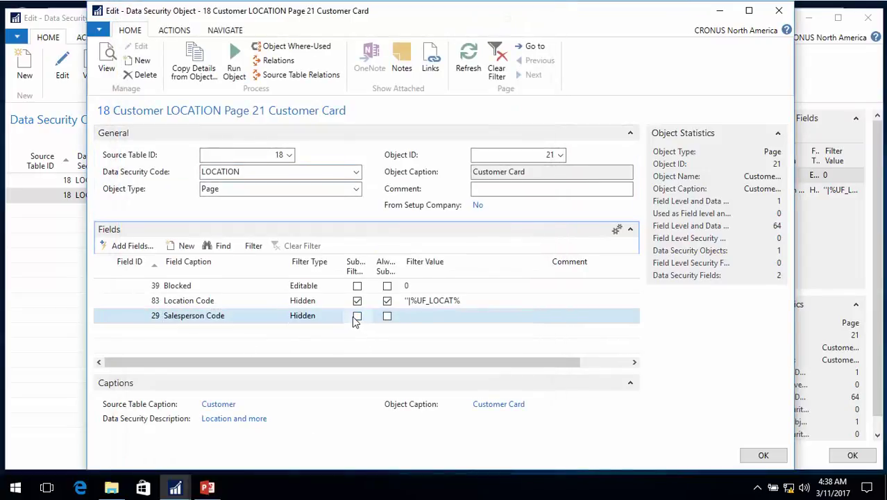
Set the Salesperson Code filter value to %UF_SALPURC% using the UF_SALPURC dynamic filter.
left_click(431, 319)
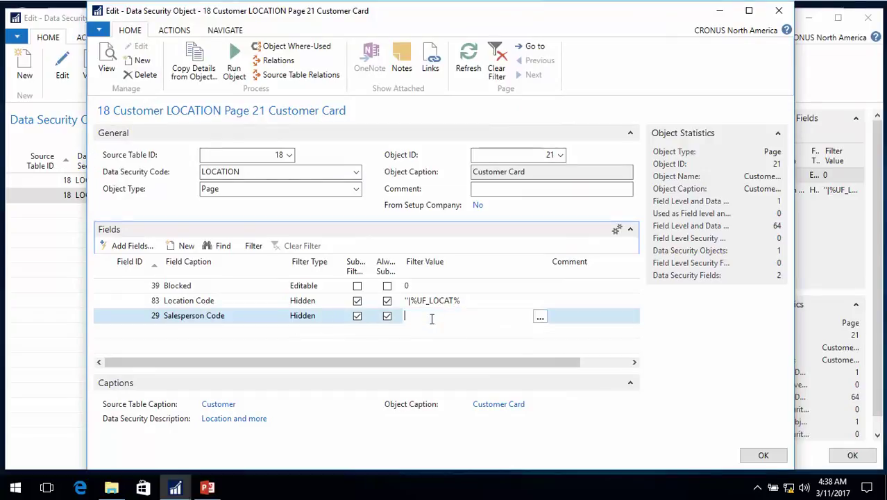
left_click(538, 318)
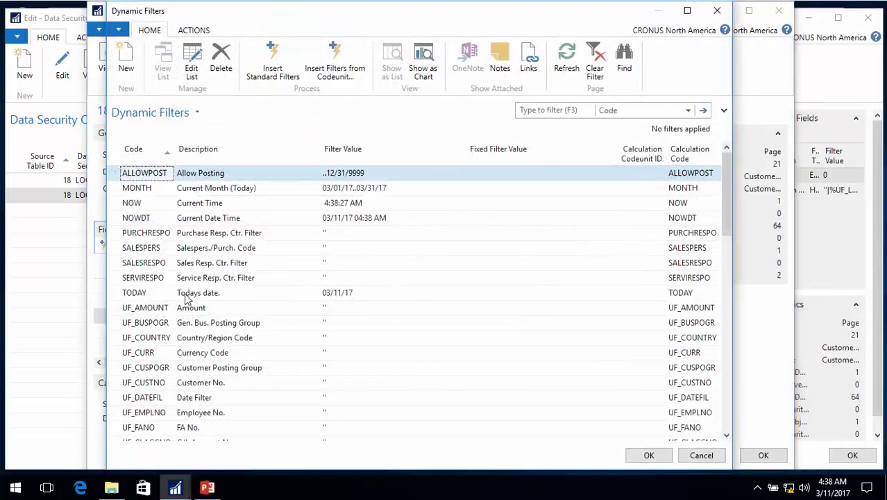
scroll(182, 312, "down", 5)
scroll(215, 361, "down", 2)
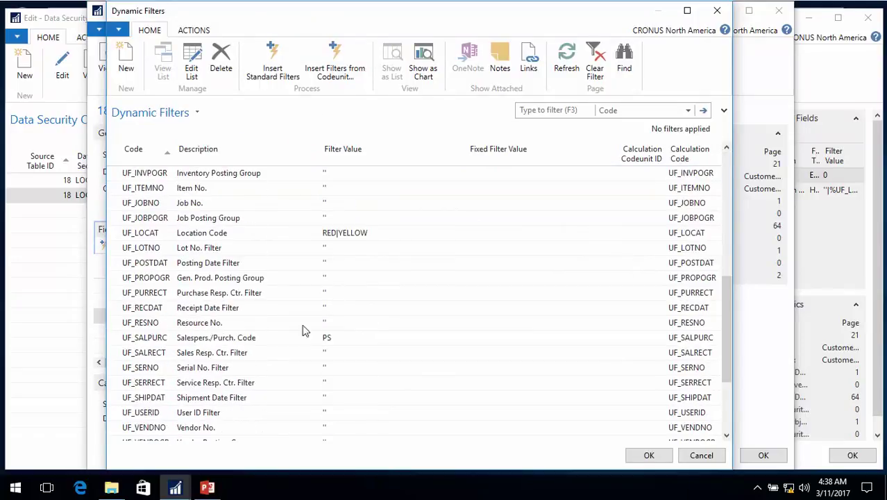
double_click(210, 338)
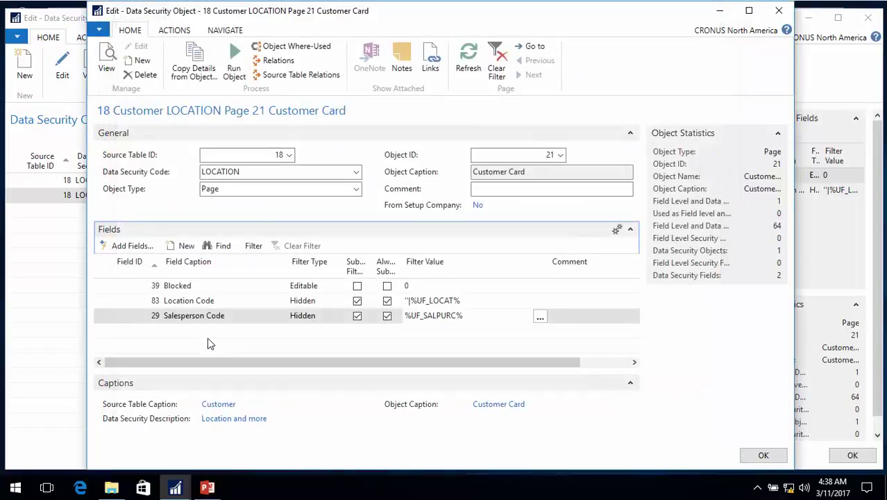
Set the Blocked field's filter type to Hidden and close the data security object windows.
key("Up")
key("Up")
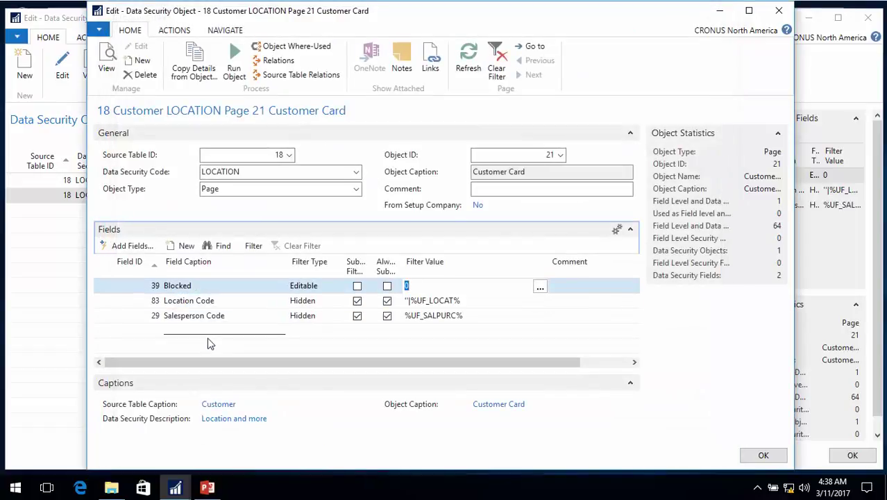
left_click(336, 287)
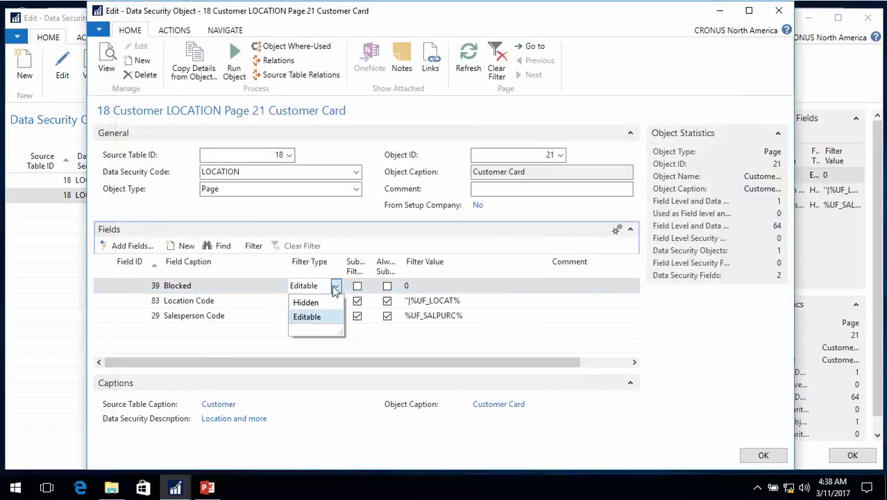
left_click(305, 303)
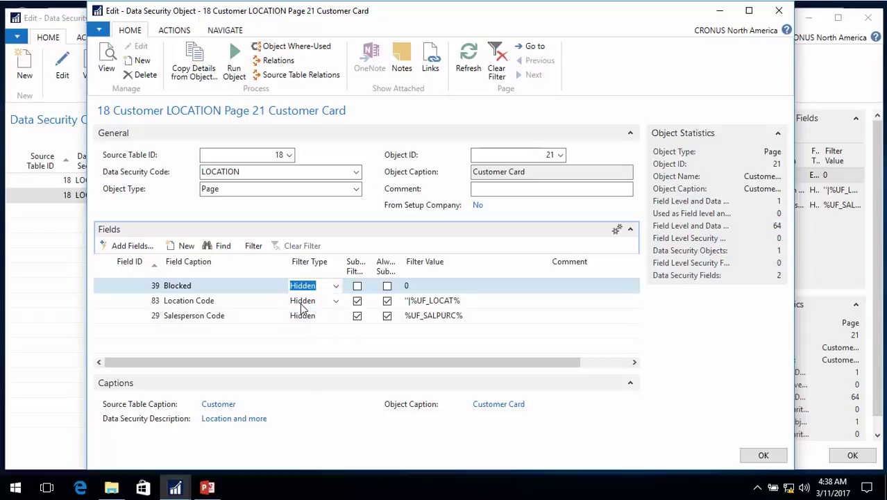
key("Down")
key("Down")
key("Up")
key("Up")
mouse_move(447, 318)
key("Escape")
key("Escape")
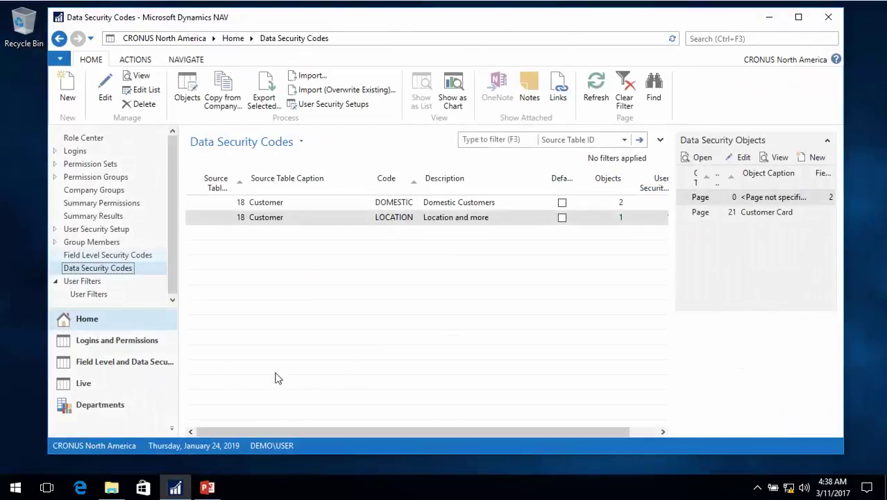
Return to the Customers list and check the Salesperson Code on the cards of John Haddock Insurance Co. and Selangorian Ltd.
left_click(91, 407)
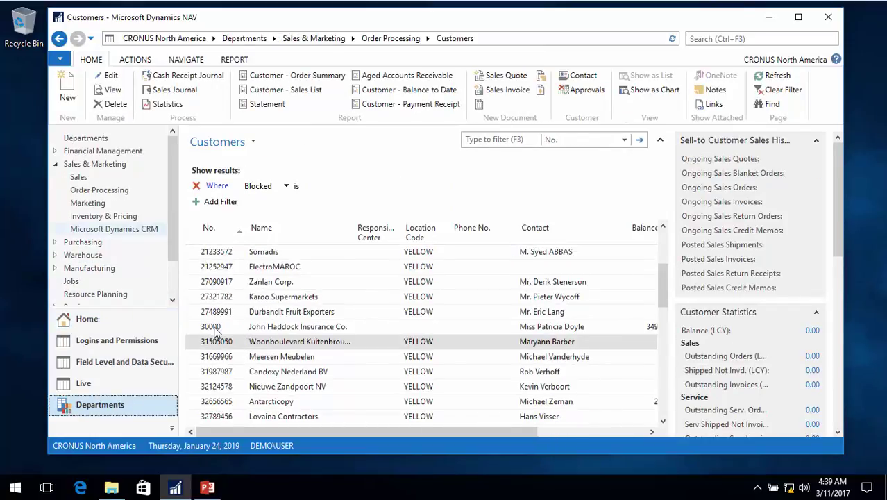
left_click(215, 327)
double_click(215, 331)
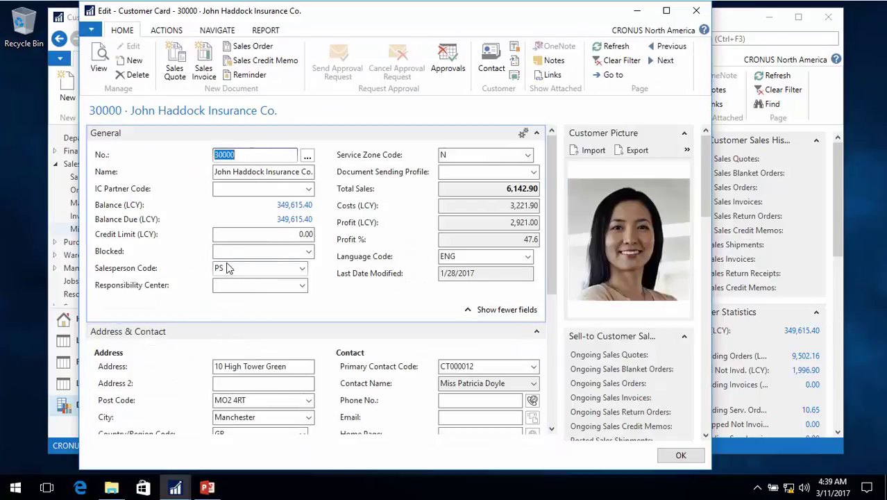
key("Escape")
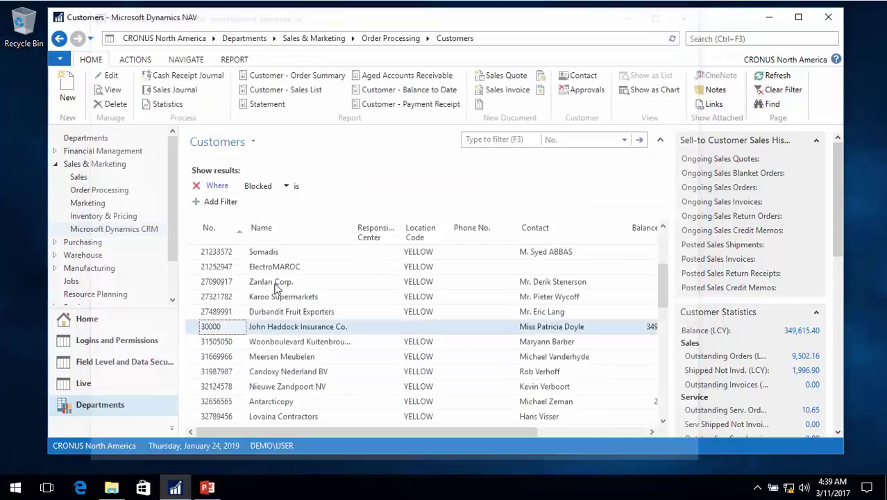
scroll(288, 311, "up", 3)
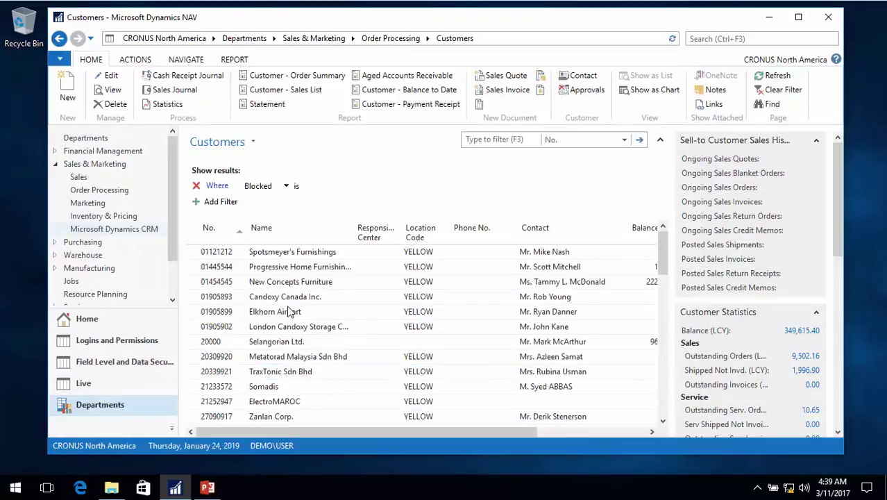
double_click(233, 343)
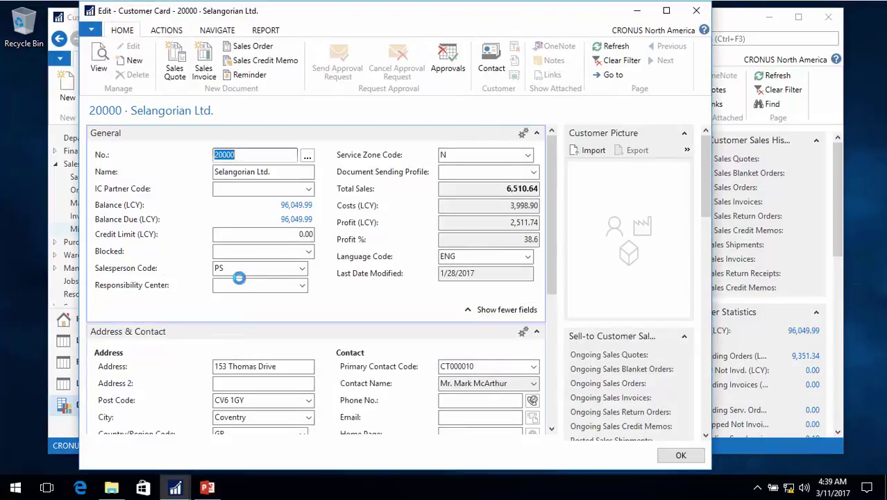
key("Escape")
Try to open the customer card of Karoo Supermarkets, dismiss the message and close the card.
scroll(256, 384, "down", 2)
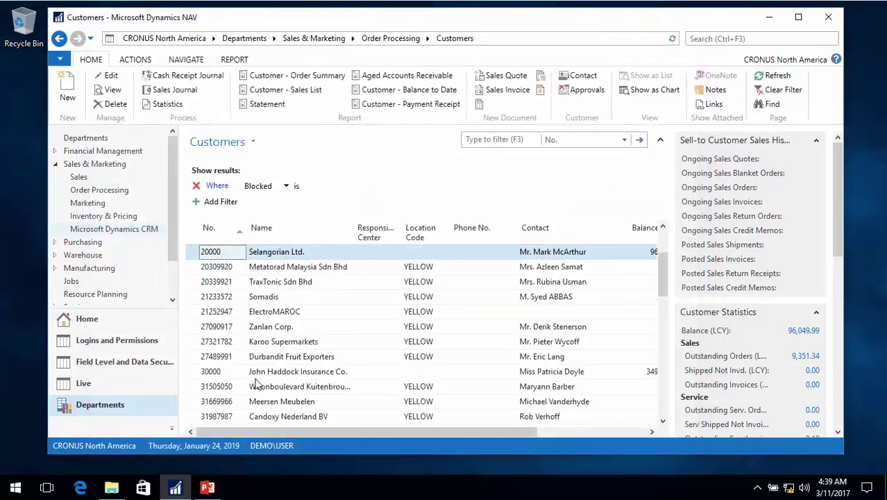
double_click(222, 357)
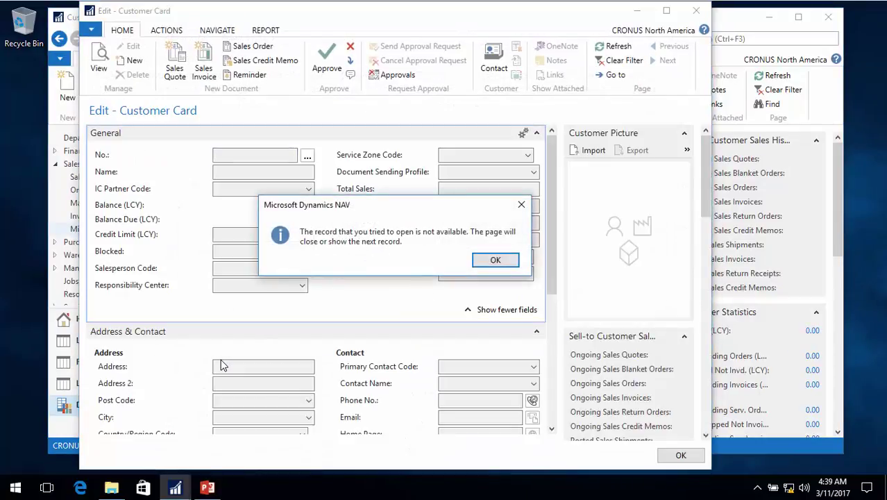
left_click(496, 260)
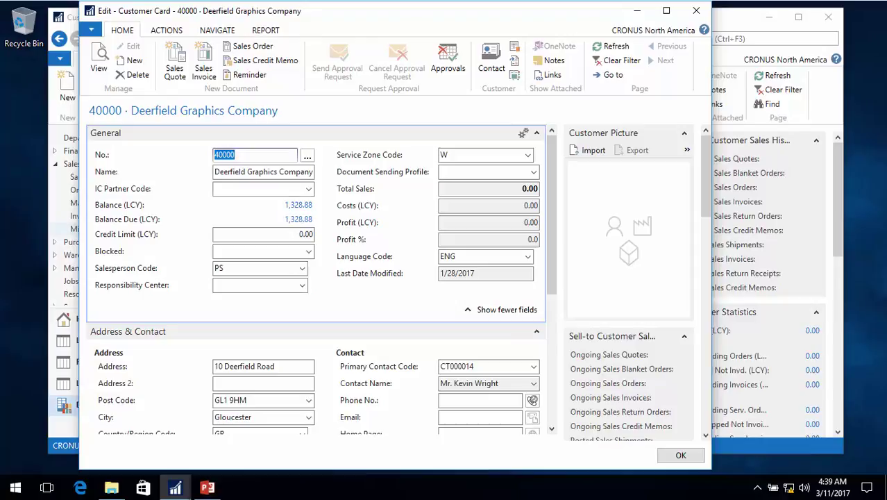
key("Escape")
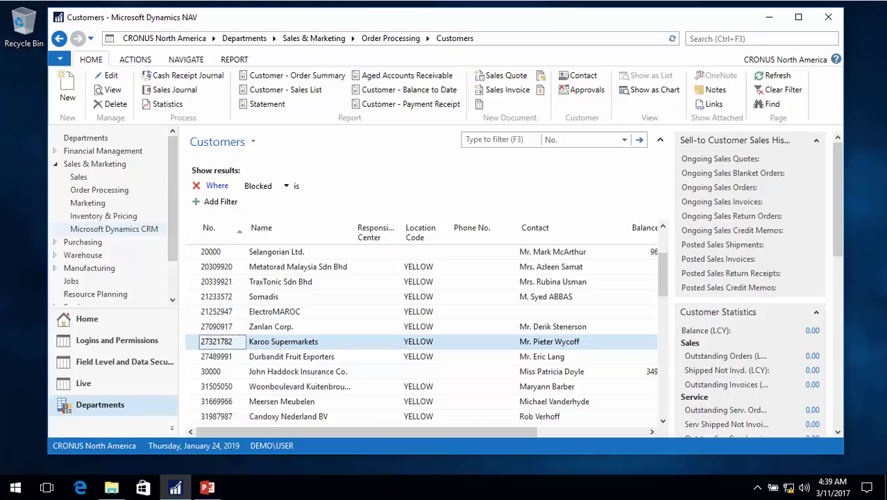
Open the Chart of Accounts from the General Ledger area of Financial Management.
scroll(115, 215, "down", 2)
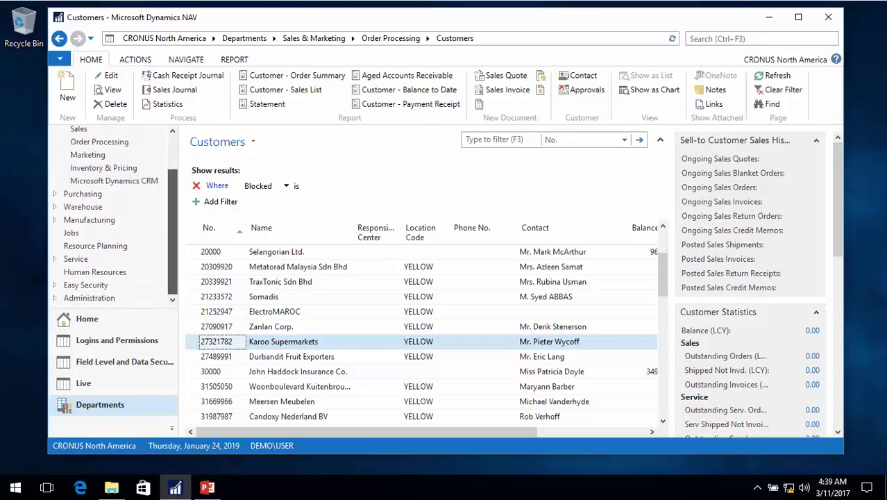
scroll(114, 215, "up", 2)
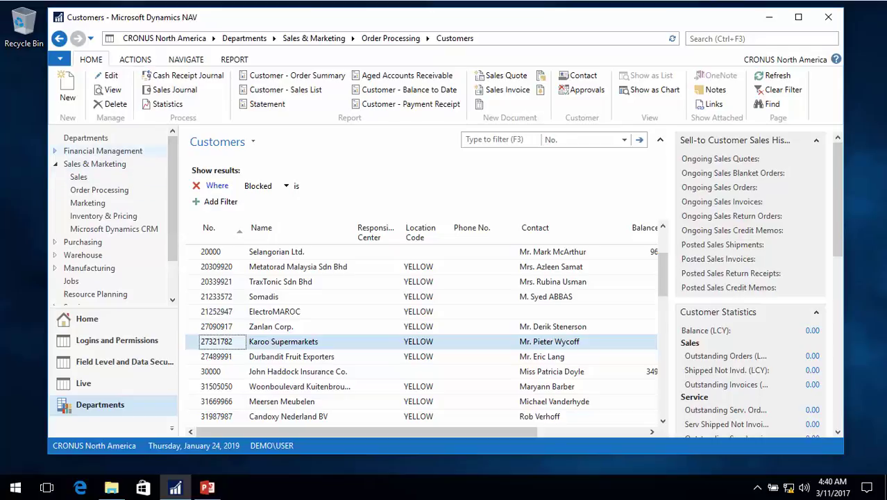
left_click(54, 151)
left_click(96, 164)
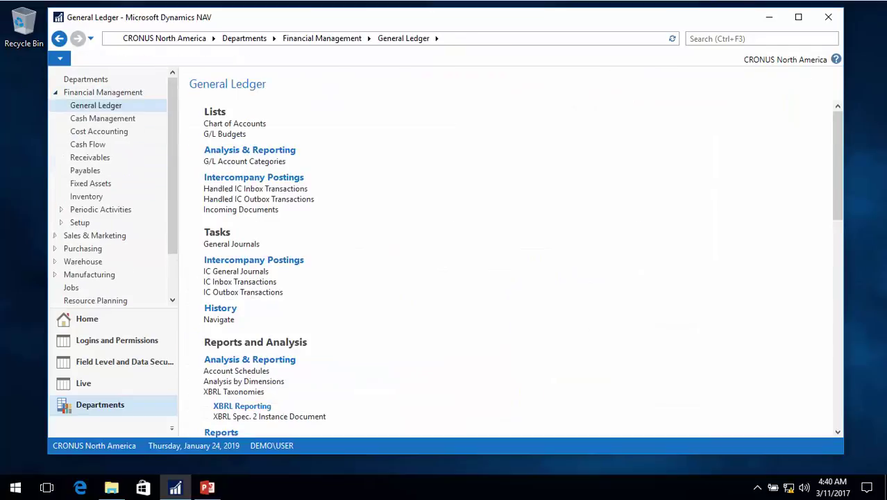
left_click(234, 123)
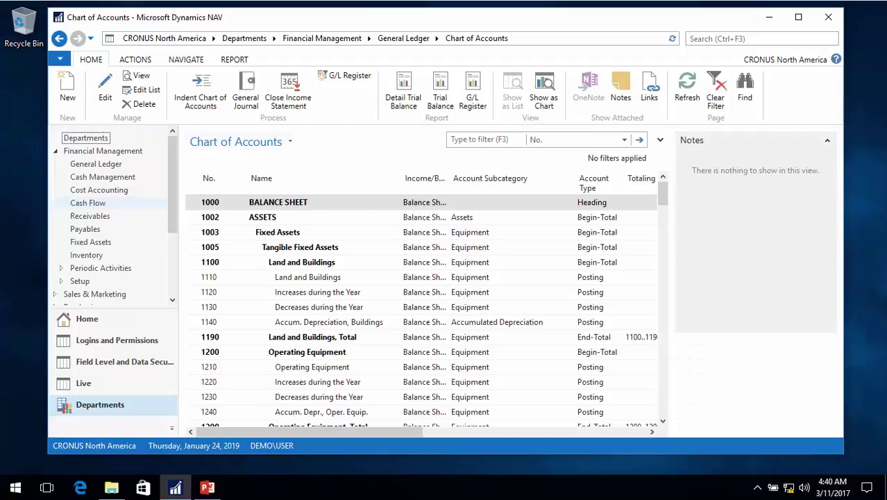
Show the limit totals filter for the Chart of Accounts and examine the fields it offers, keeping Budget Filter.
left_click(239, 142)
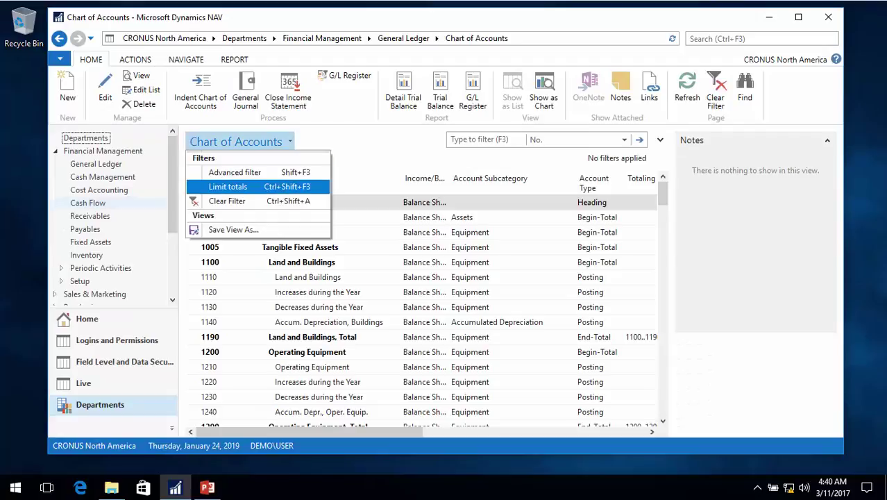
left_click(228, 187)
left_click(221, 186)
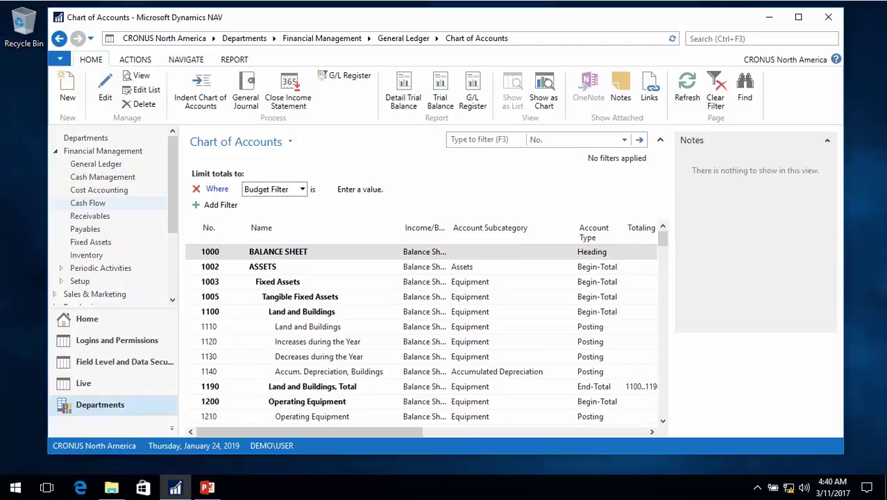
key("alt+Down")
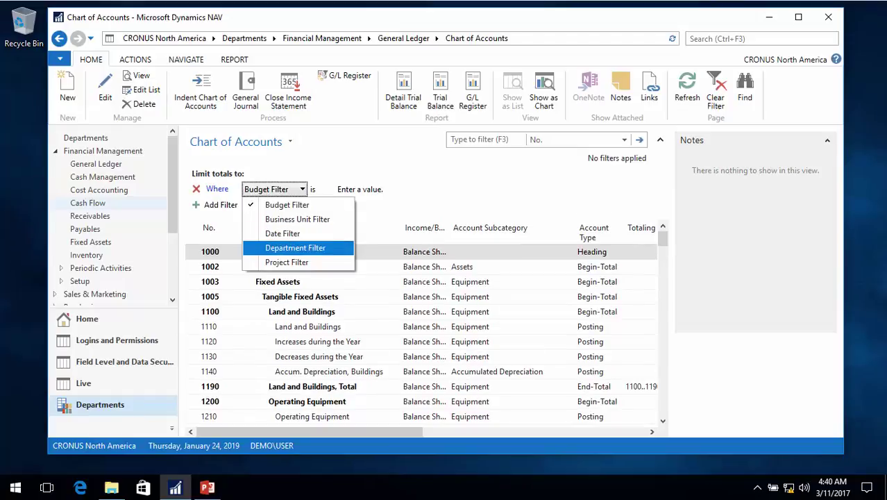
key("Up")
key("Up")
key("Up")
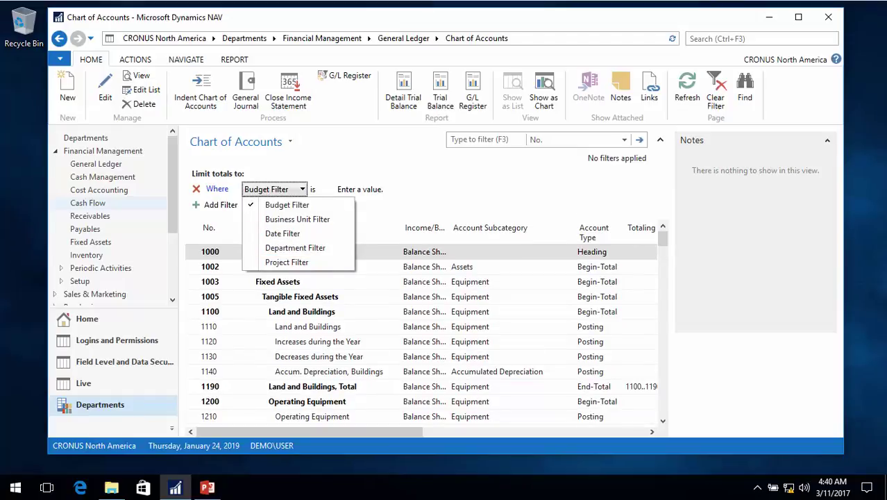
key("Return")
left_click(320, 356)
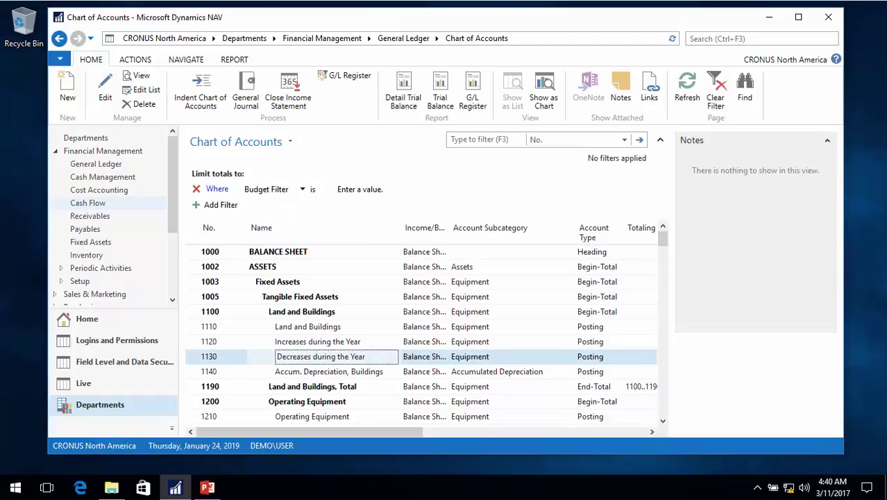
Find the account whose name matches "clean" and view its posting groups, Net Change and Balance.
key("ctrl+f")
type("clean")
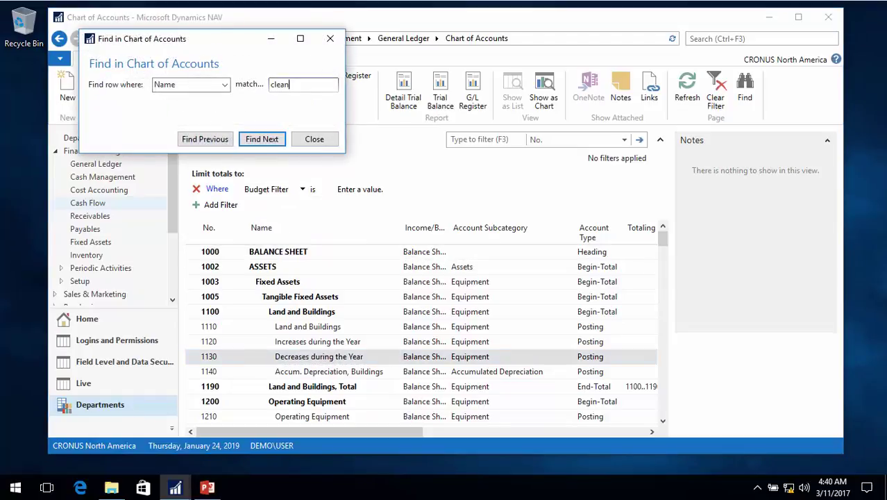
key("Return")
key("Escape")
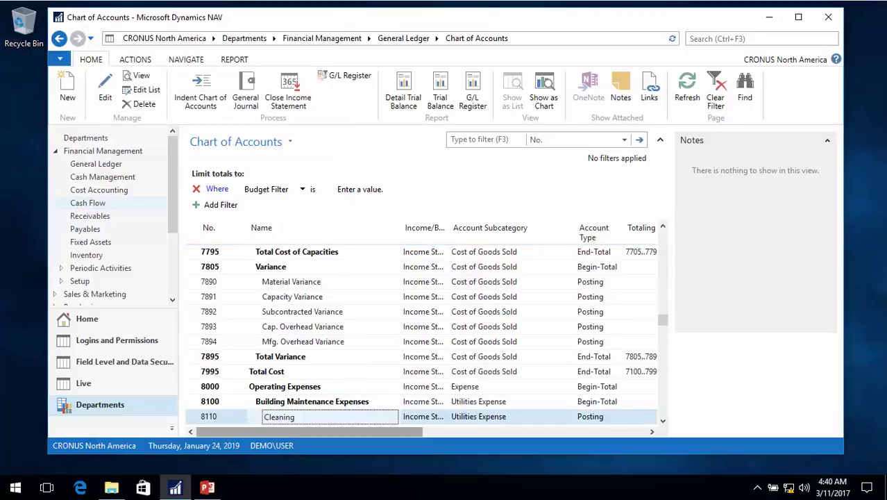
key("Tab")
key("Tab")
key("Tab")
key("Tab")
key("Tab")
key("Tab")
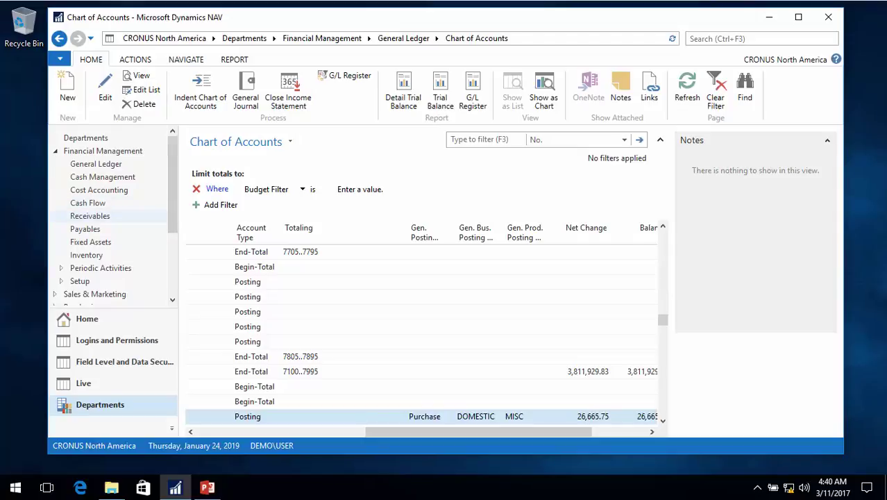
Go to the User Filters list in the Home area and open it for editing.
scroll(114, 215, "down", 3)
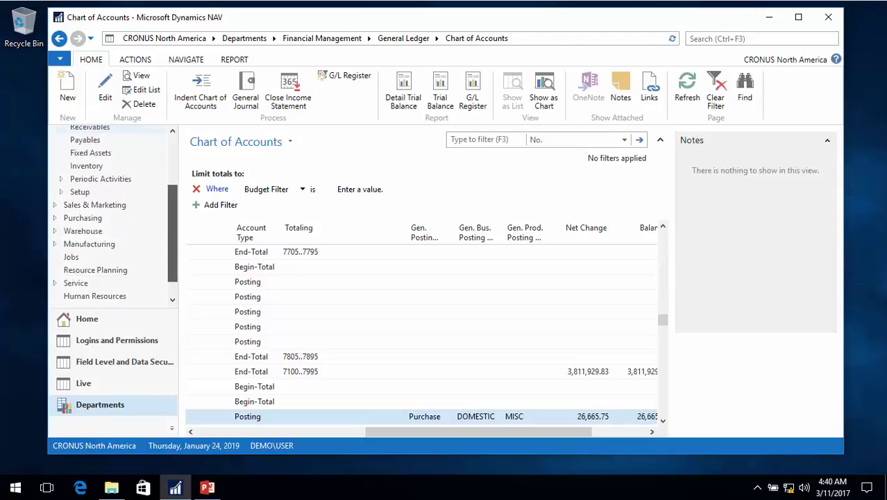
scroll(114, 215, "up", 3)
left_click(86, 318)
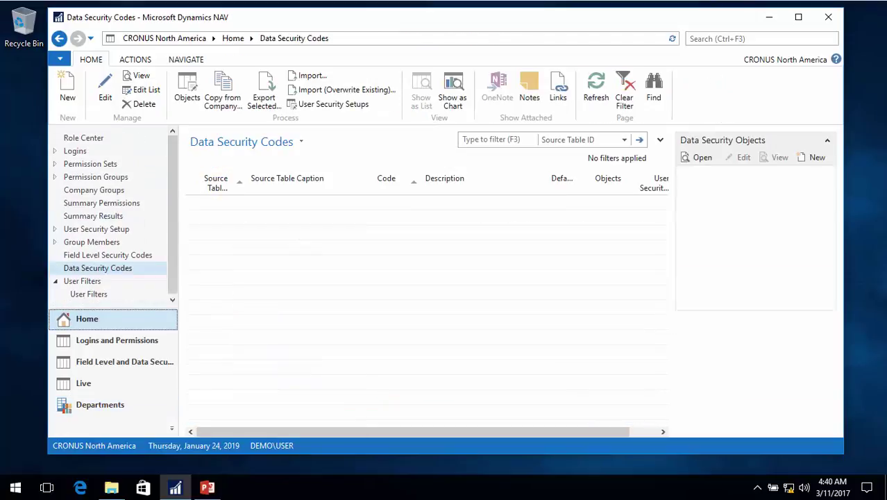
left_click(82, 280)
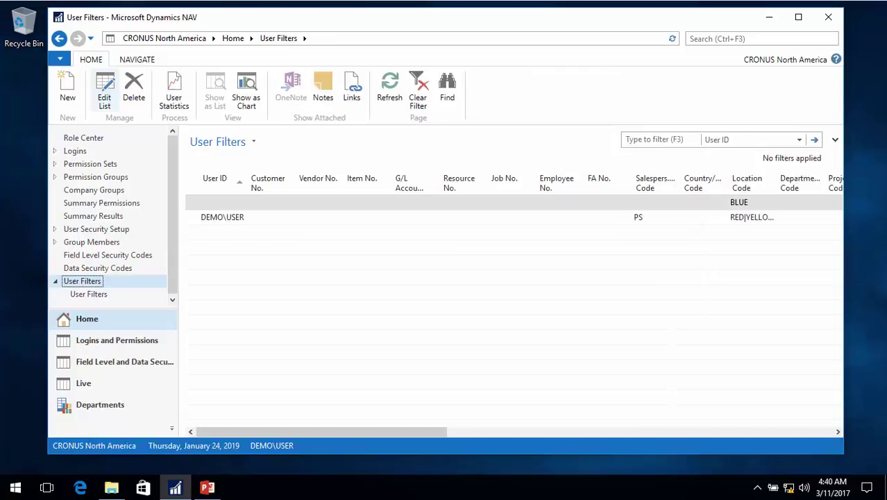
left_click(104, 94)
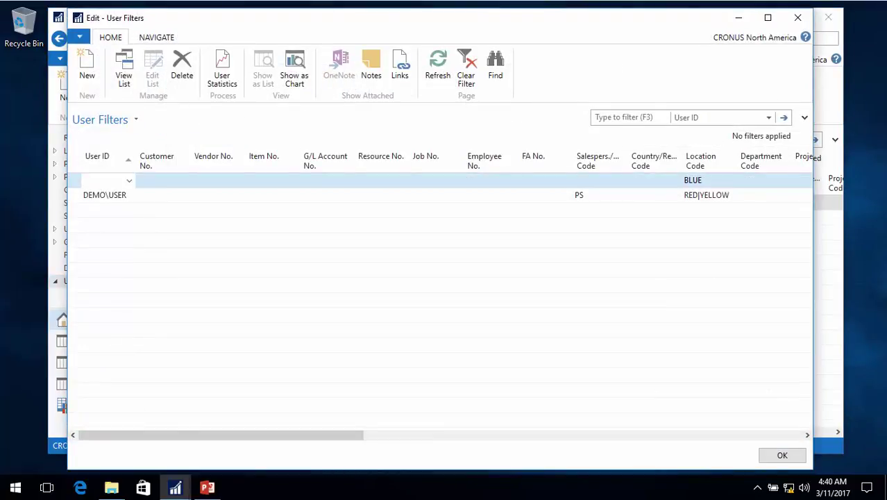
Set the Department Code for DEMO\USER to SALES and close the user filters editor.
left_click_drag(220, 435, 327, 434)
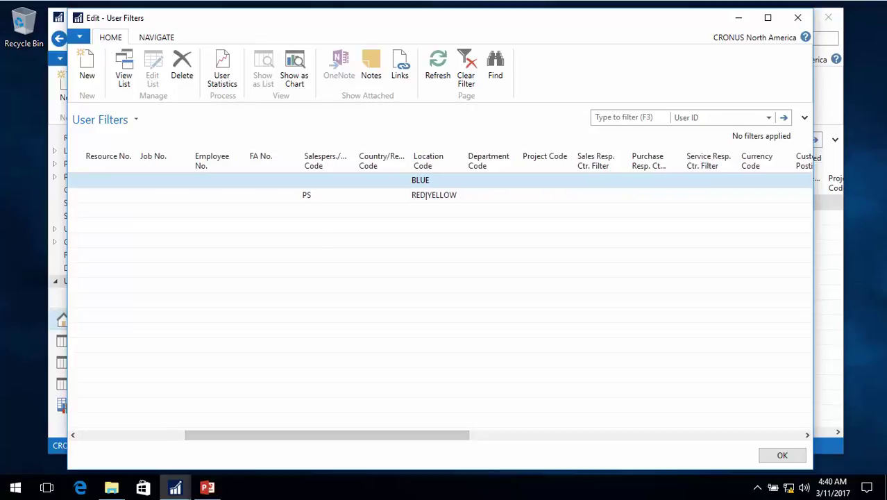
left_click(486, 195)
type("SALES")
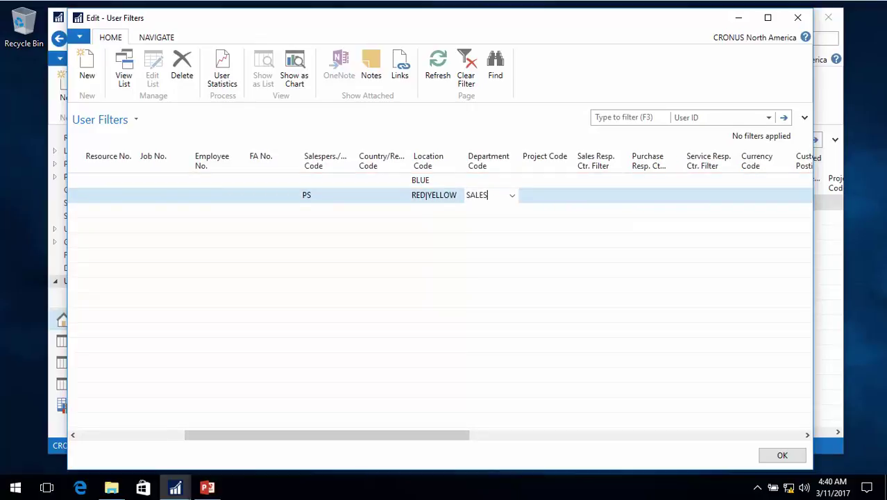
key("Tab")
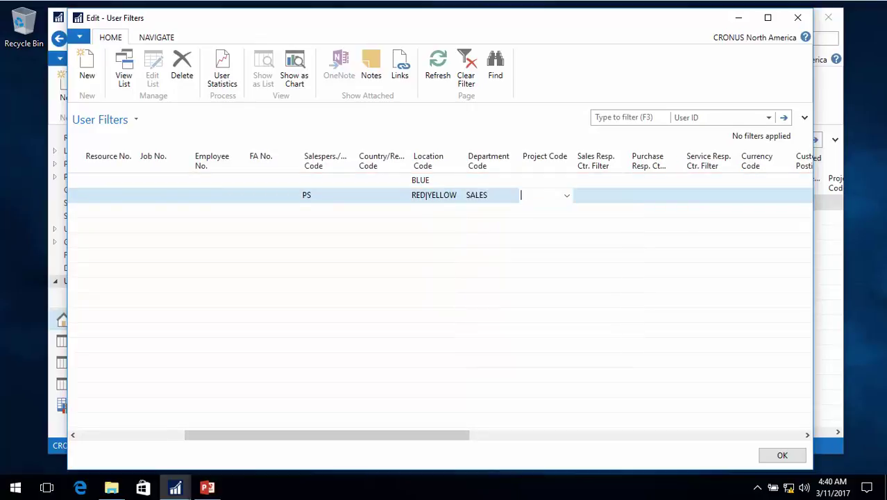
key("shift+Tab")
key("shift+Tab")
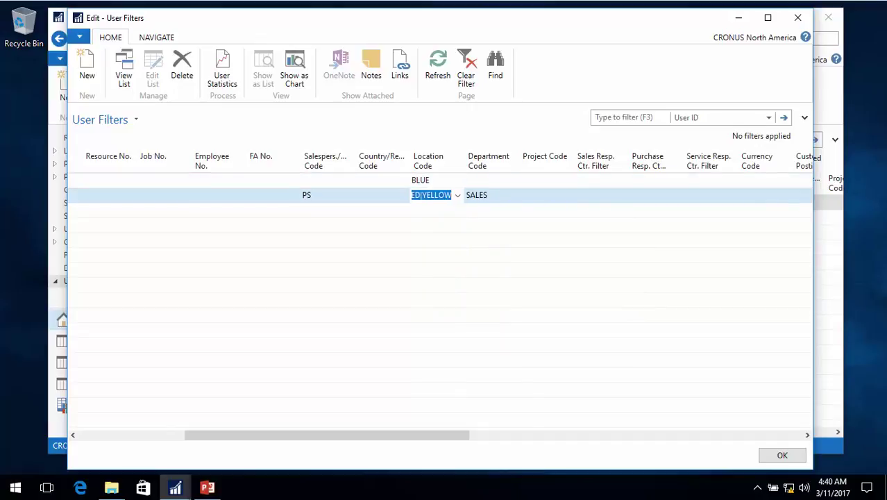
key("Escape")
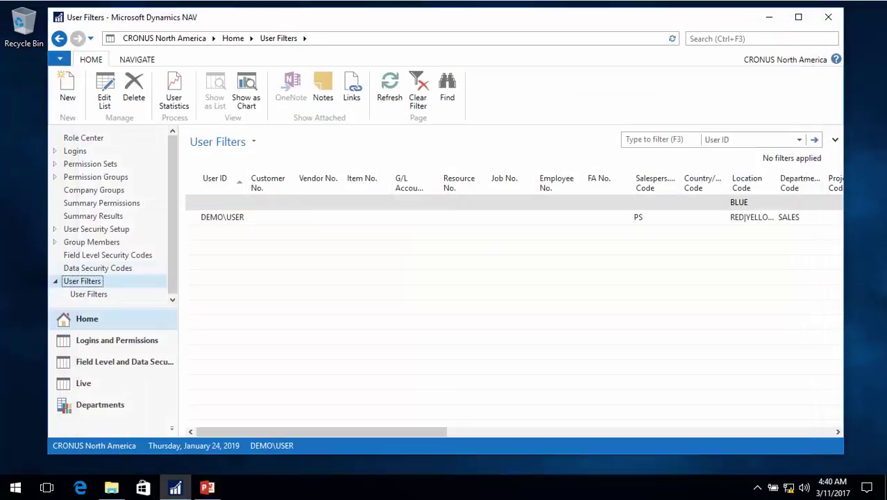
Create a data security code DEPARTMENT for source table 15 (G/L Account).
left_click(97, 268)
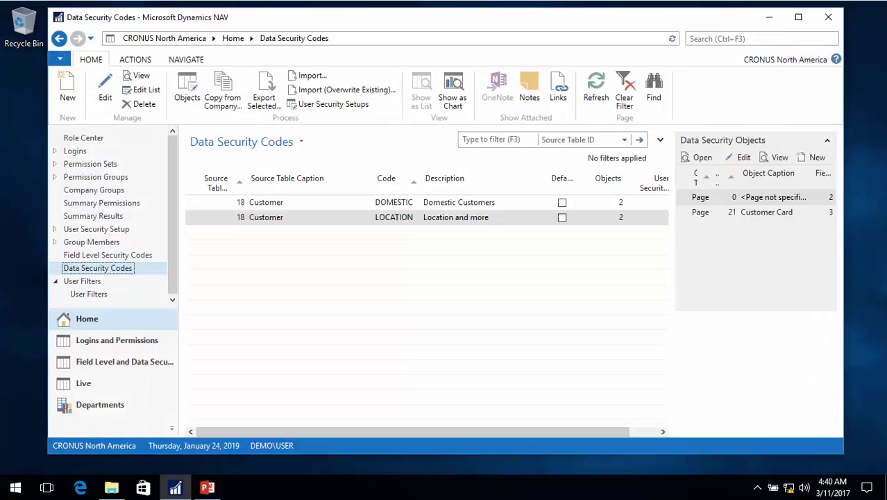
left_click(67, 87)
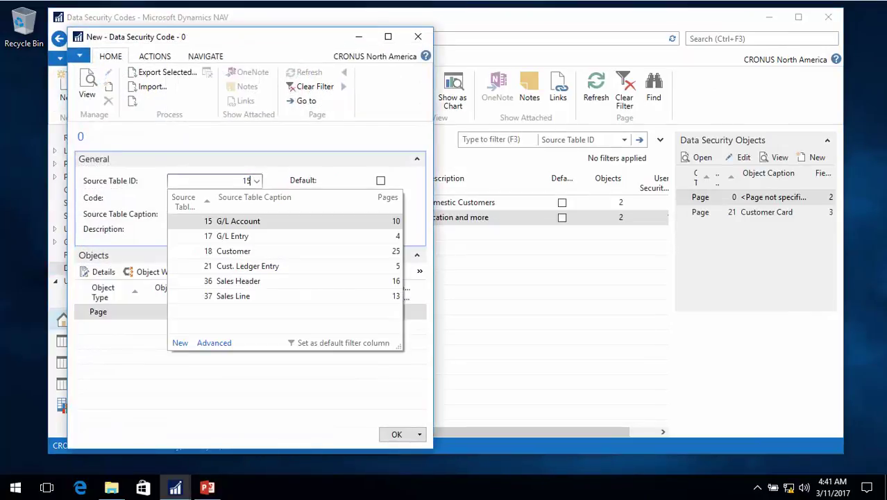
key("Tab")
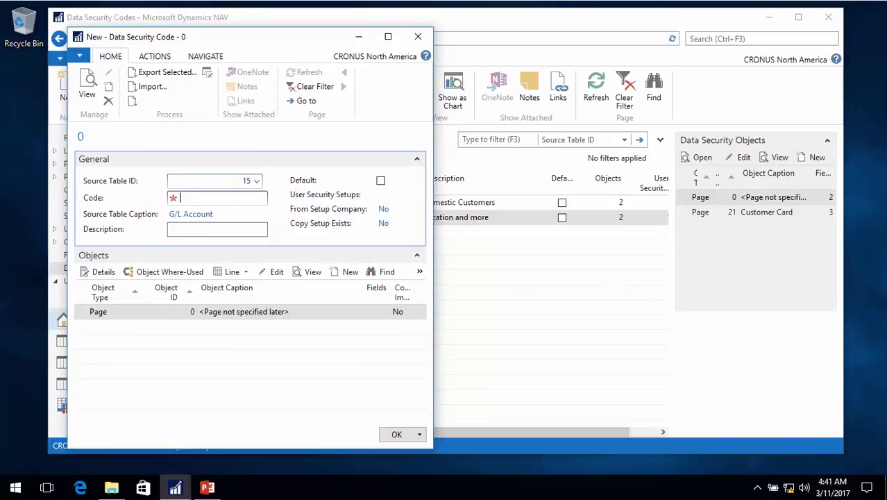
type("Department")
key("Tab")
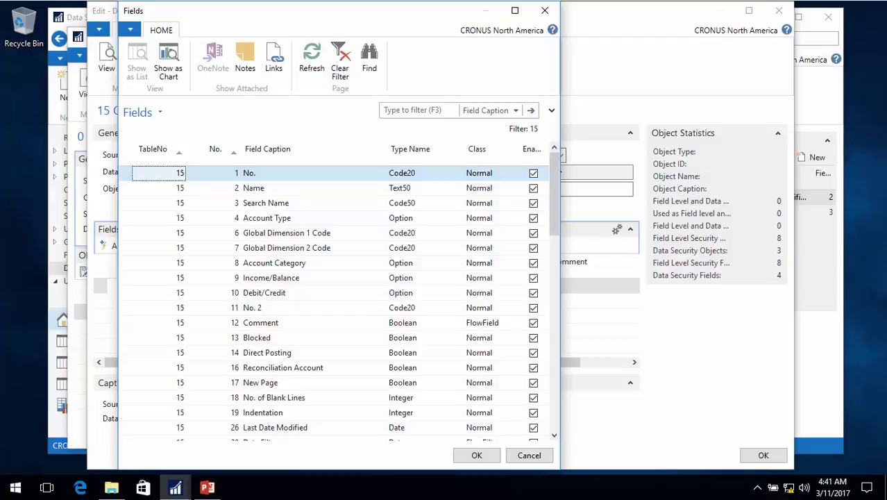
Add the Global Dimension 1 Filter field (29) to the DEPARTMENT data security object, keeping the Hidden filter type.
scroll(333, 299, "down", 3)
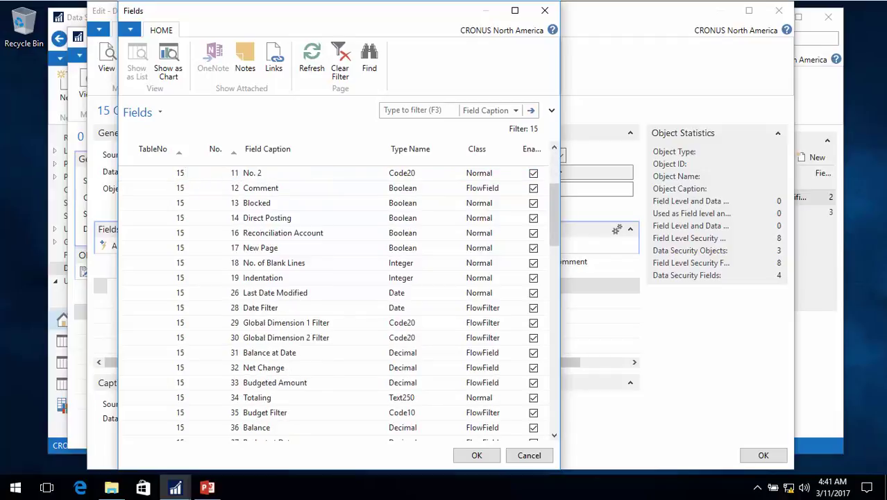
left_click(312, 322)
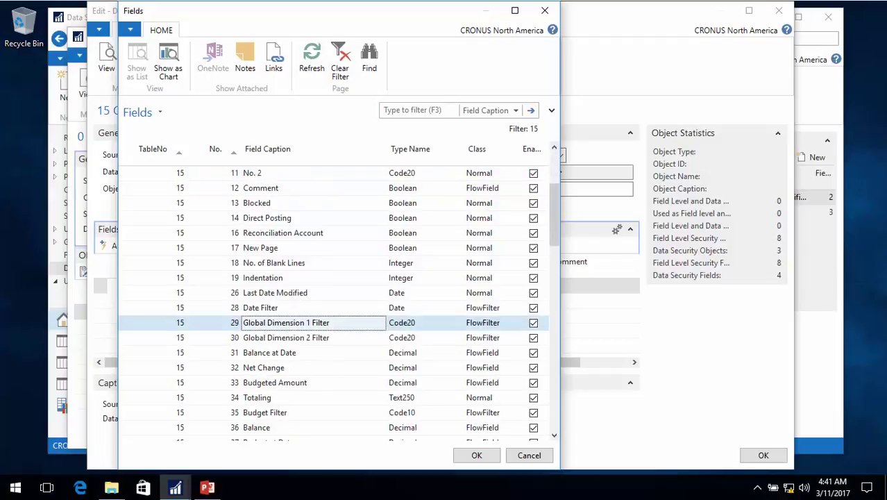
key("Return")
key("Tab")
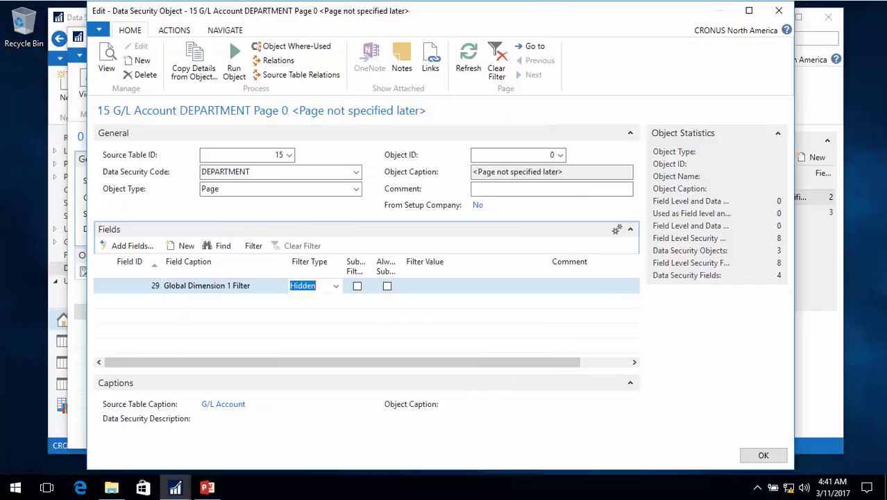
Enable both checkbox options between Filter Type and Filter Value for the Global Dimension 1 Filter field.
key("Tab")
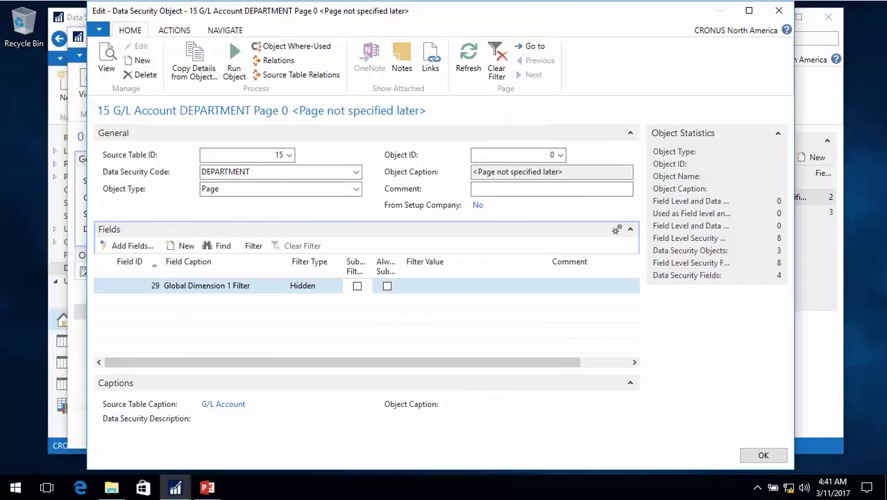
key("space")
key("Tab")
key("space")
key("Tab")
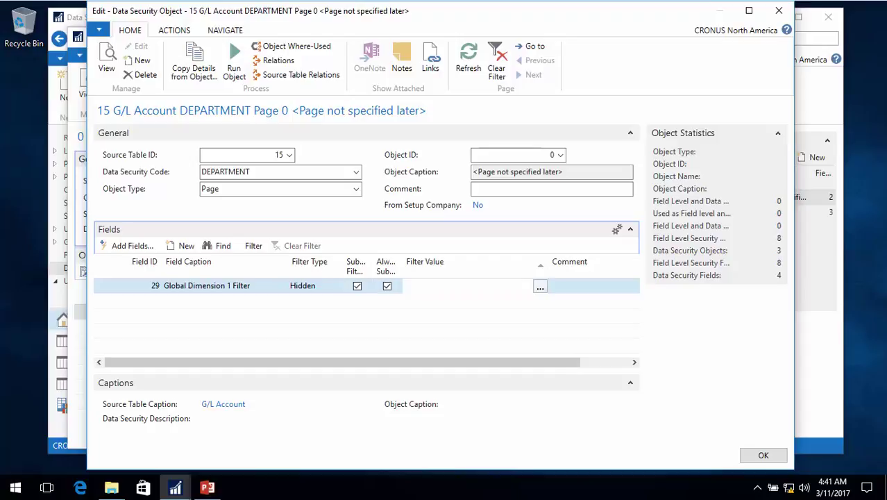
Set the Global Dimension 1 Filter's filter value to %UF_GLDIM1% using the UF_GLDIM1 dynamic filter.
key("F6")
scroll(416, 298, "down", 6)
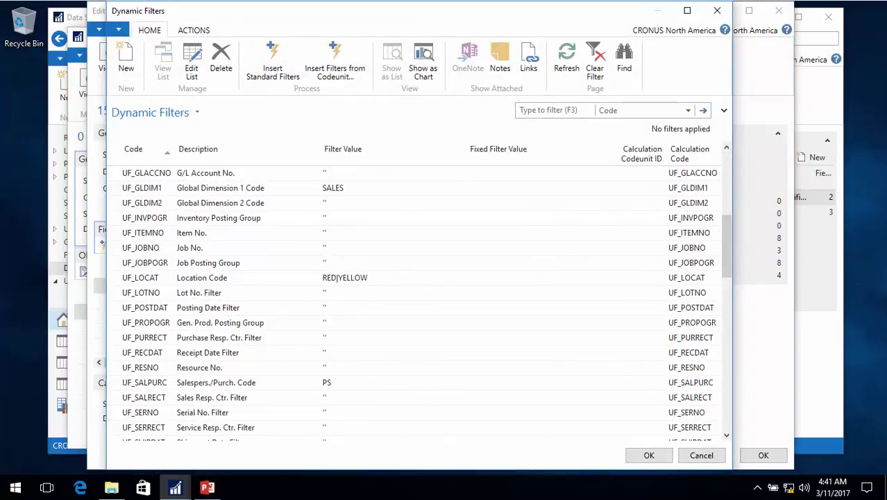
left_click(247, 187)
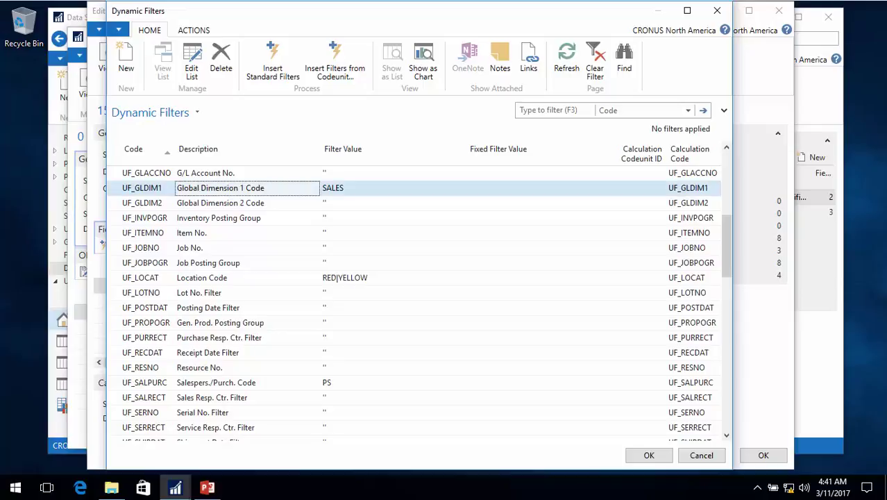
key("Return")
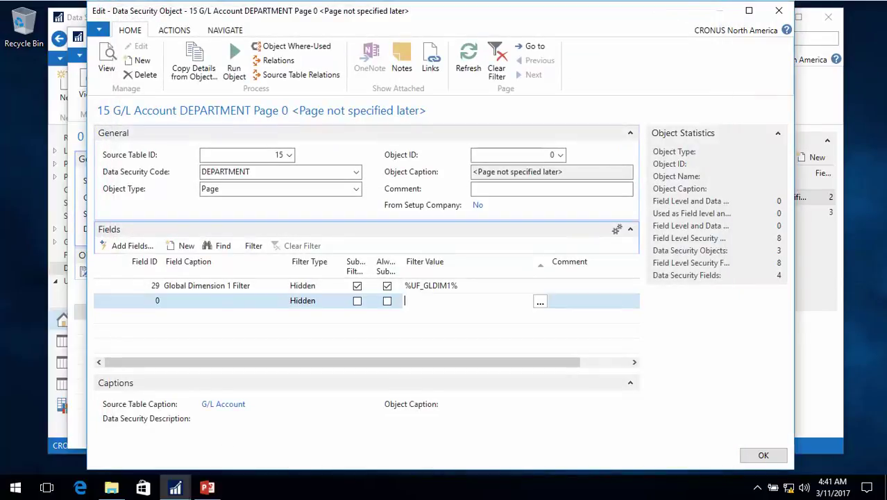
key("Down")
key("Up")
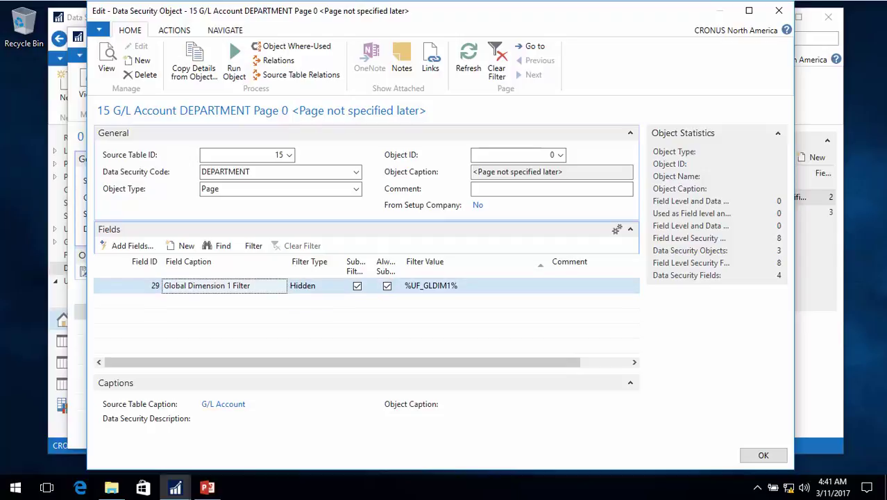
left_click(430, 285)
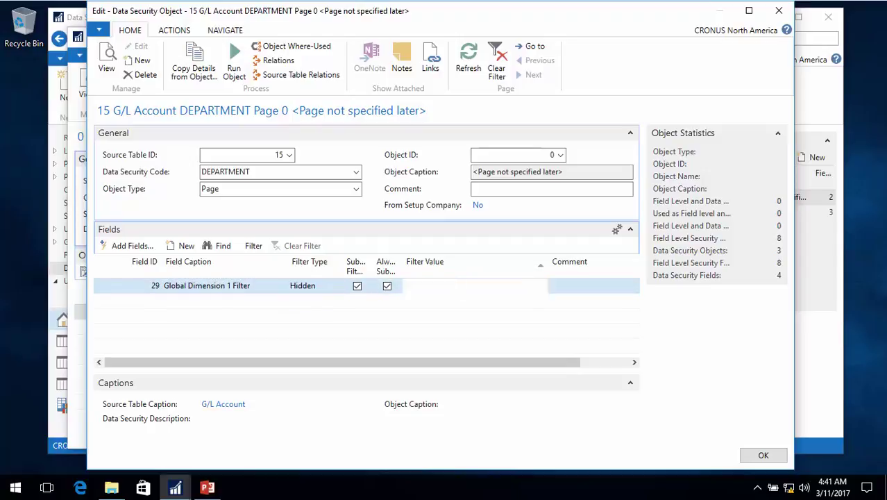
Add the Account Type field (4) as a new line in the DEPARTMENT data security object's fields.
key("shift+Tab")
key("shift+Tab")
key("shift+Tab")
key("shift+Tab")
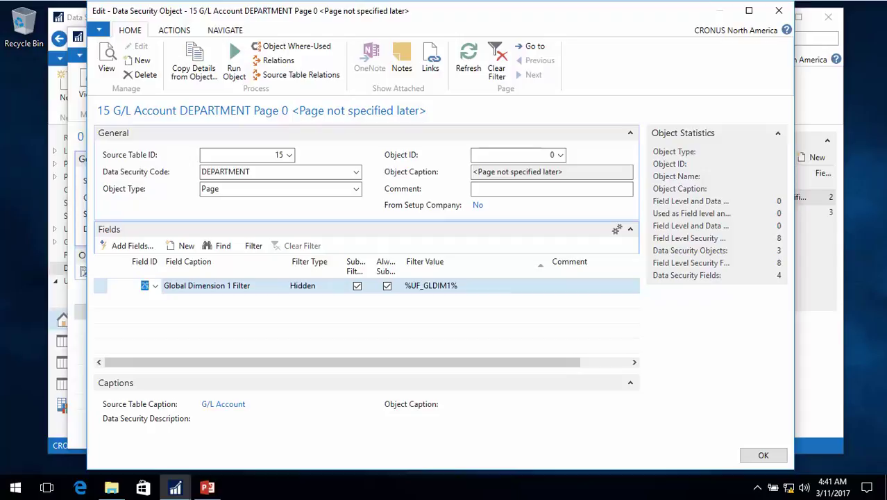
key("Down")
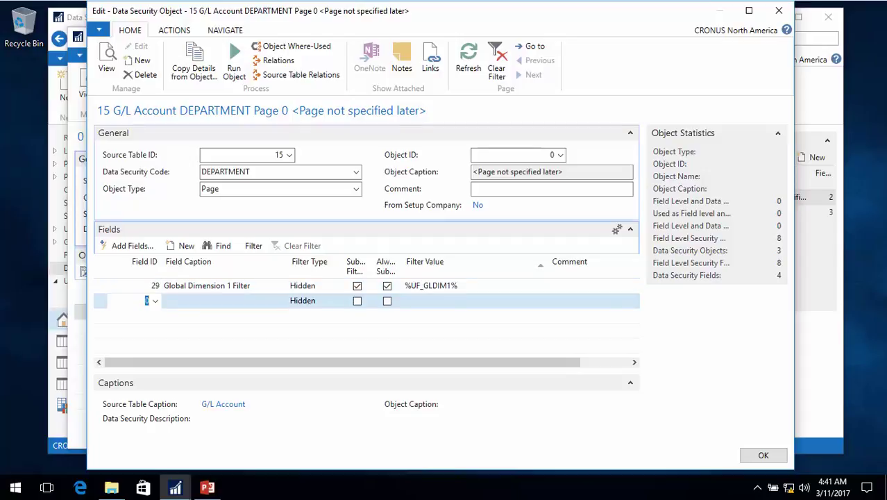
key("F4")
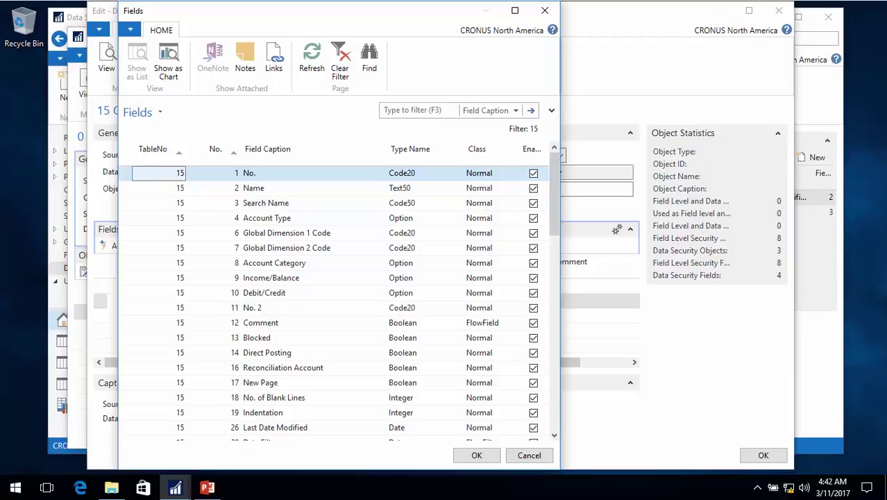
left_click(312, 217)
key("Return")
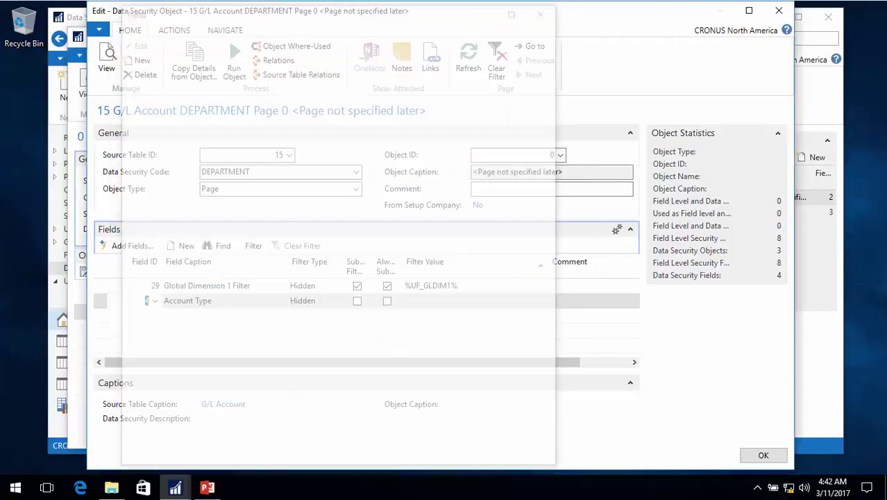
Set the Account Type field's filter value to 1 and close the data security object and its object list.
key("Tab")
key("Tab")
key("Tab")
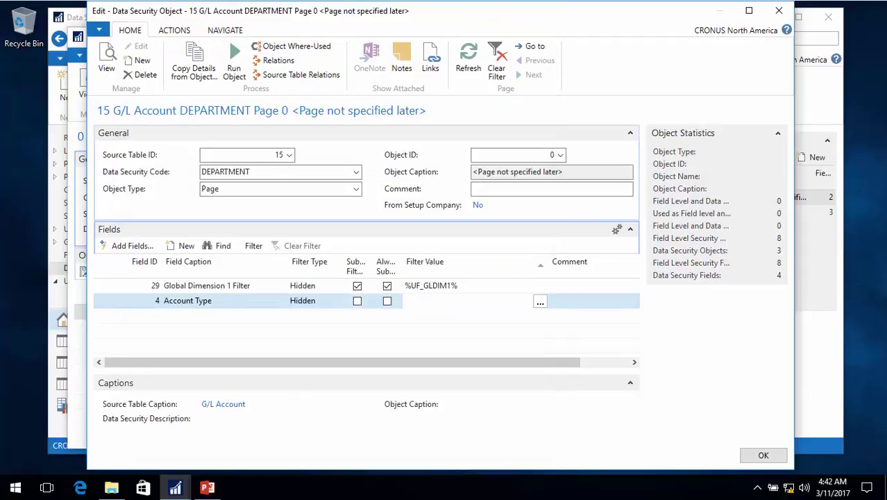
type("1")
key("Up")
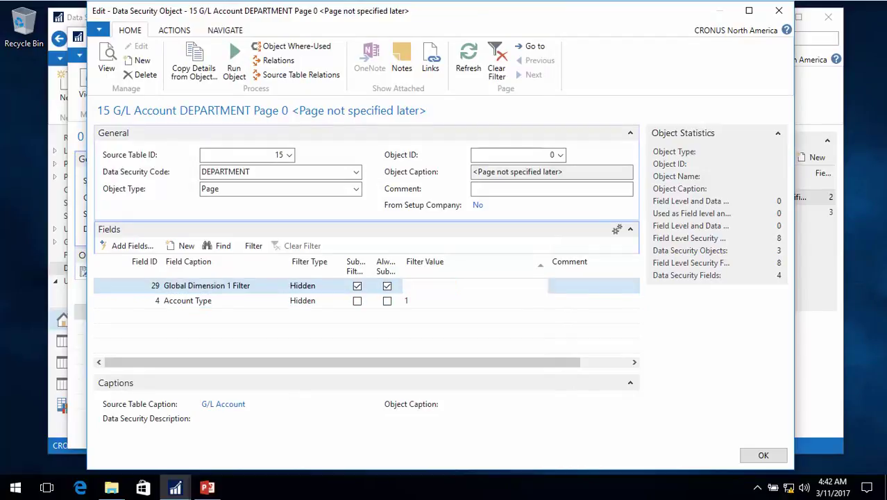
key("Down")
key("shift+Tab")
key("shift+Tab")
key("shift+Tab")
key("shift+Tab")
key("Up")
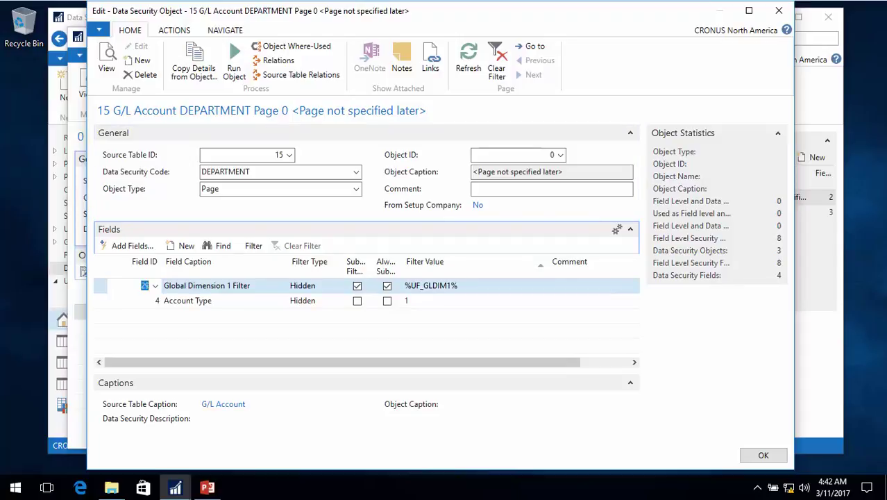
key("Escape")
key("Escape")
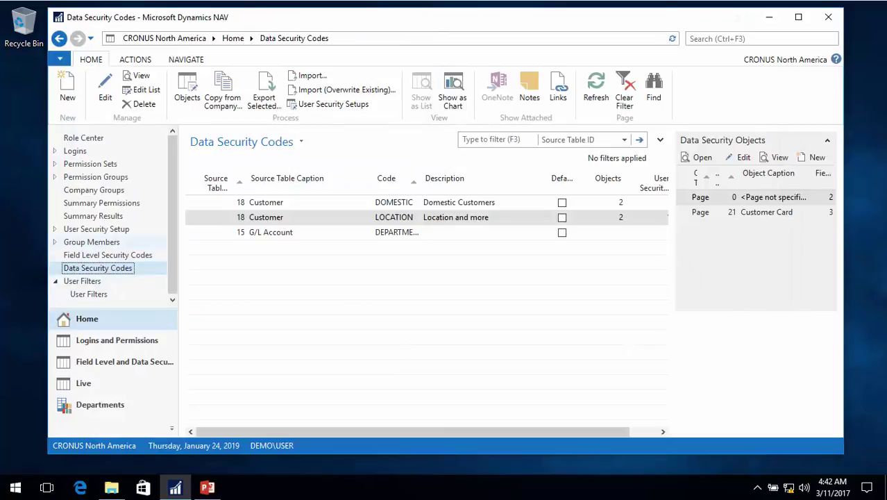
Create a user security setup for DEMO\USER on source table 15 (G/L Account).
left_click(97, 229)
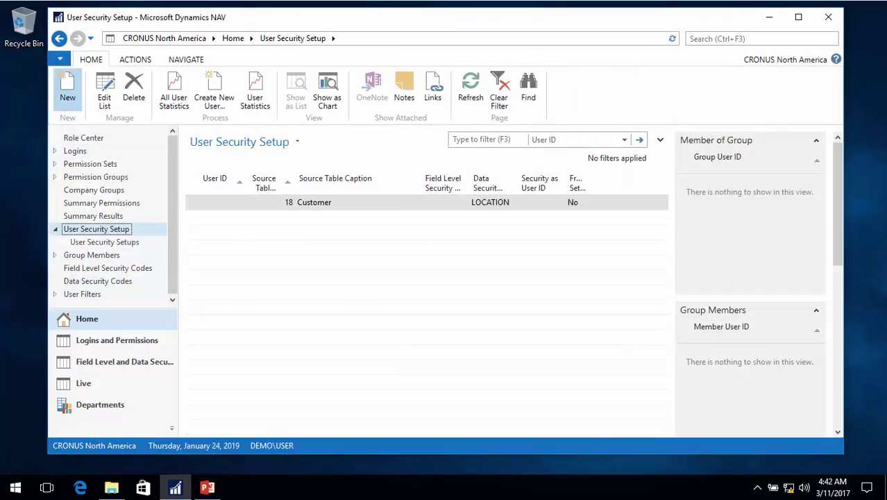
left_click(68, 89)
left_click(88, 179)
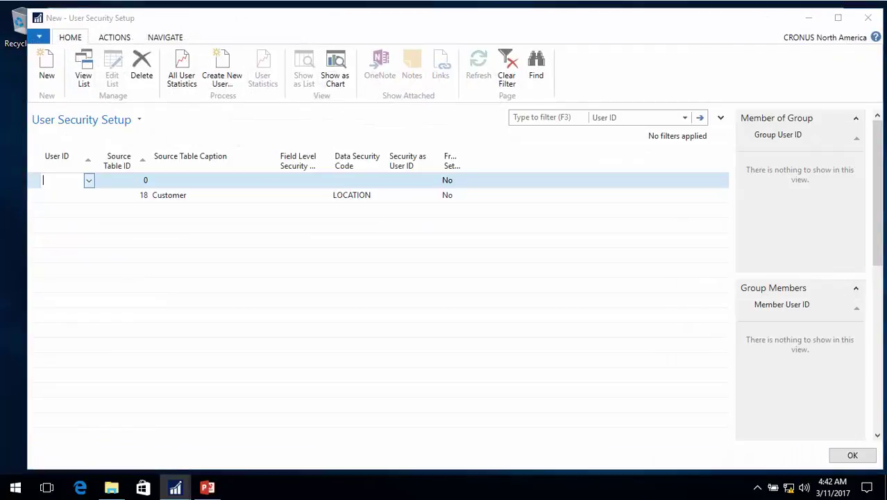
left_click(115, 284)
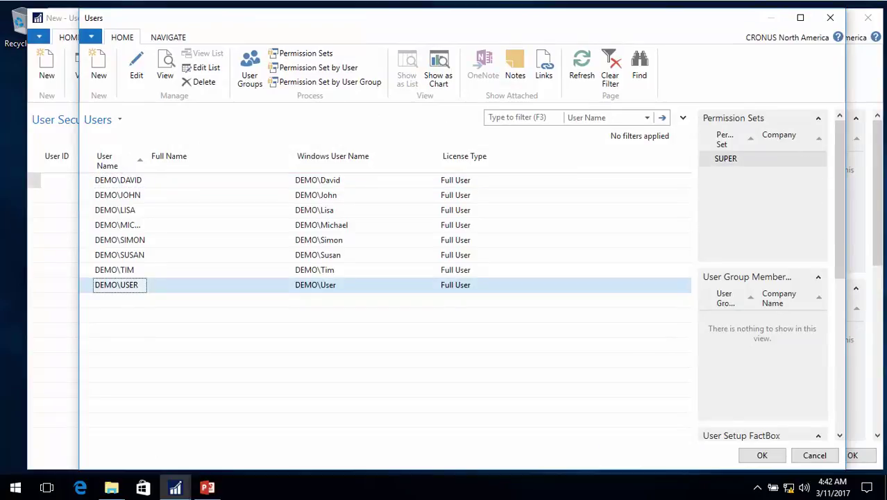
key("Return")
type("15")
key("Tab")
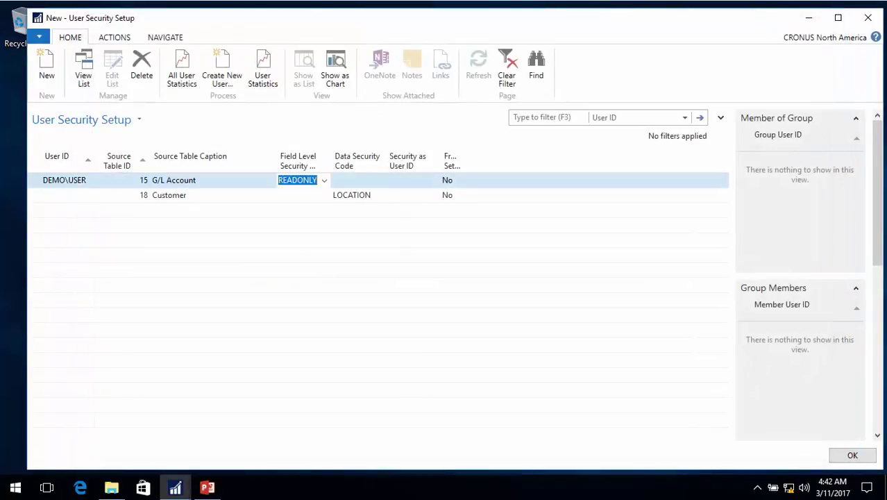
Clear the new setup's field level security code, assign the data security code DEPARTMENT, and close the entry window.
key("Tab")
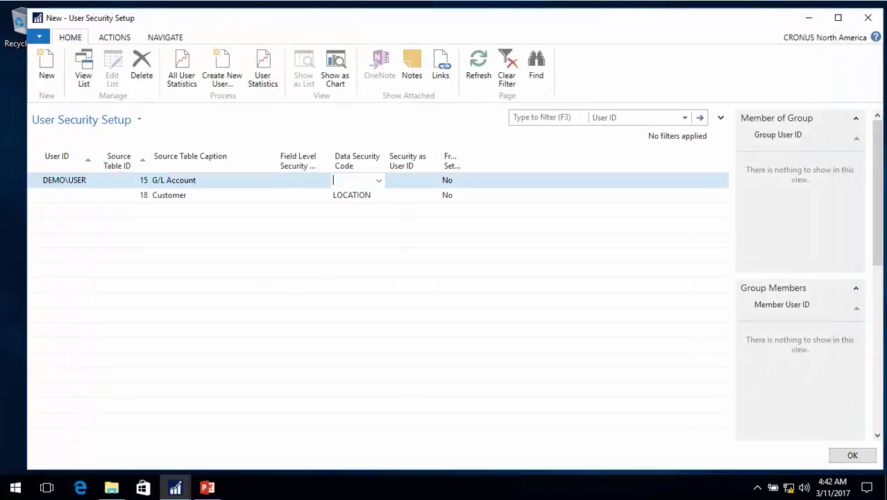
key("F4")
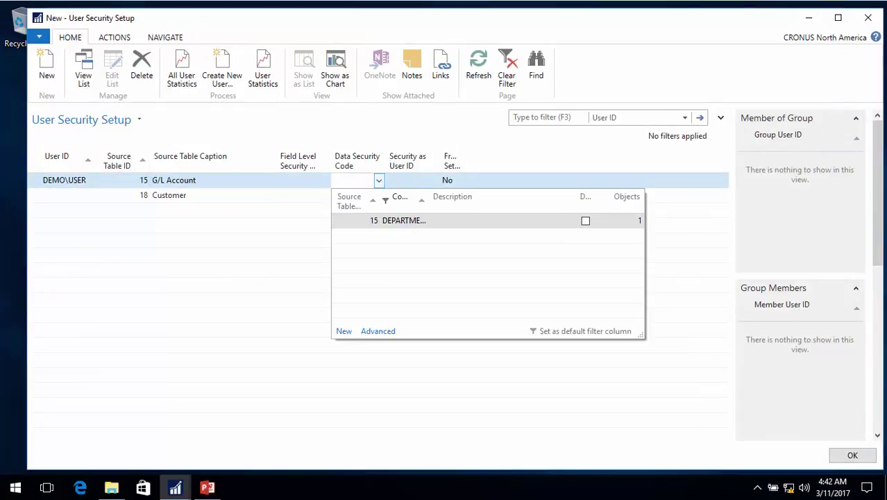
key("Down")
key("Return")
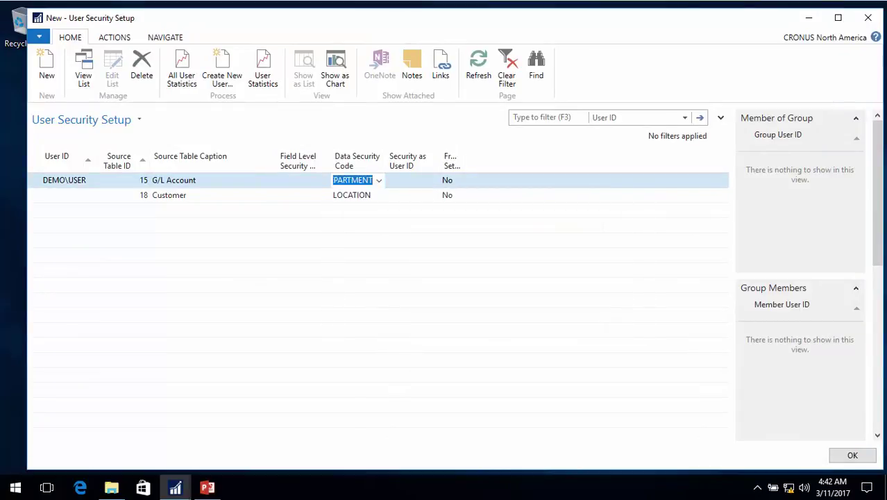
key("Escape")
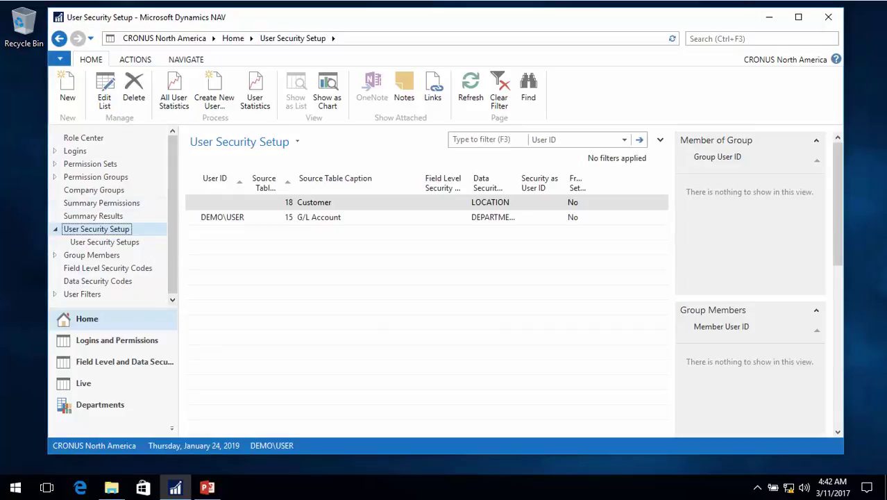
Check which accounts the Chart of Accounts shows under the new data security, and return to the User Security Setup.
left_click(100, 404)
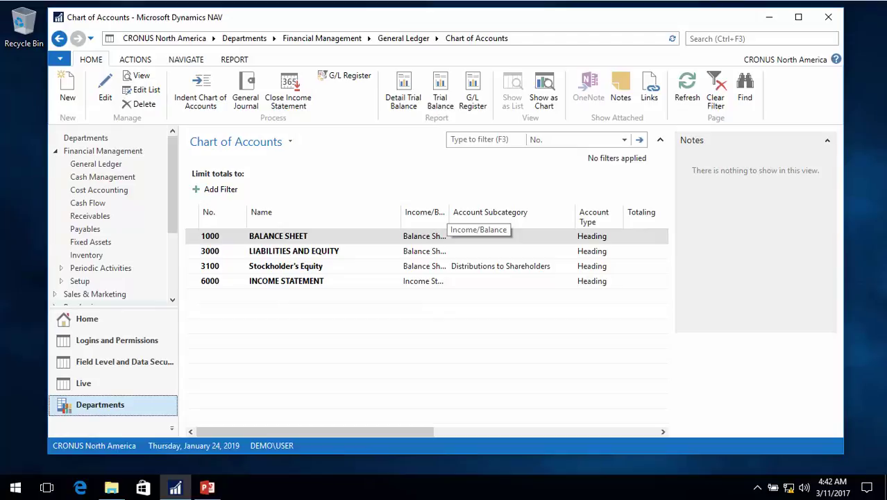
left_click(424, 236)
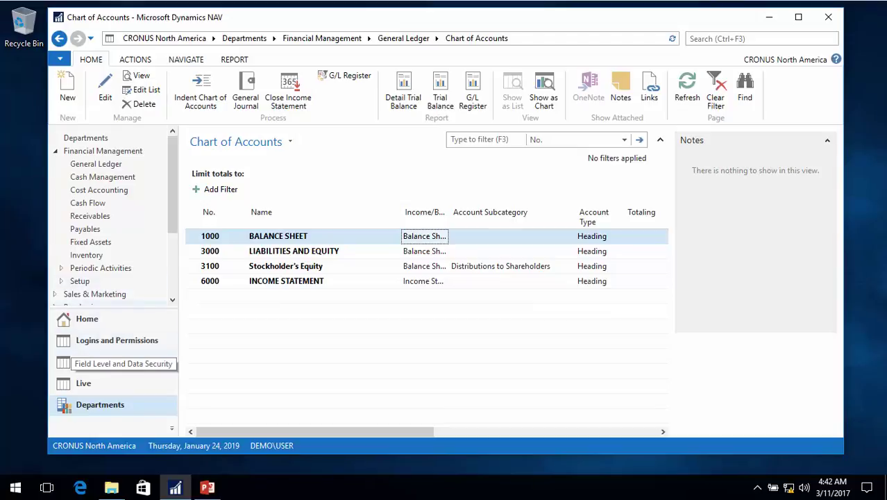
left_click(87, 319)
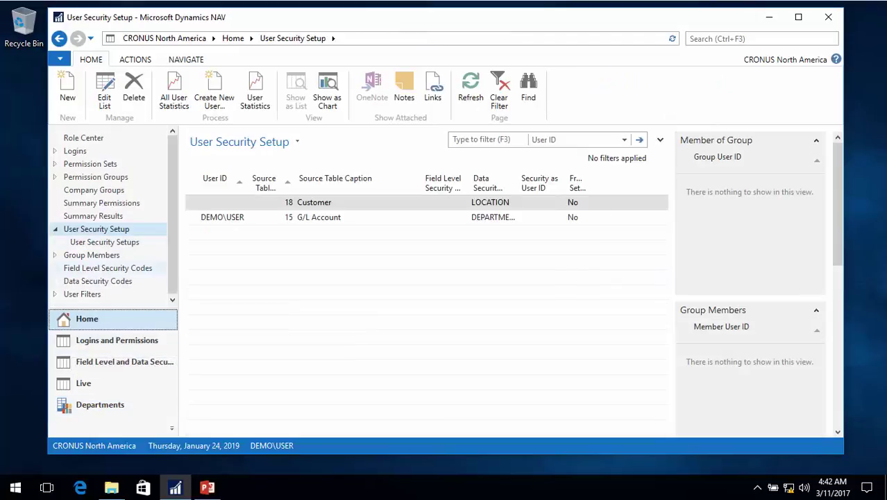
Open the details of the G/L Account DEPARTMENT data security object from the Data Security Codes list.
left_click(97, 280)
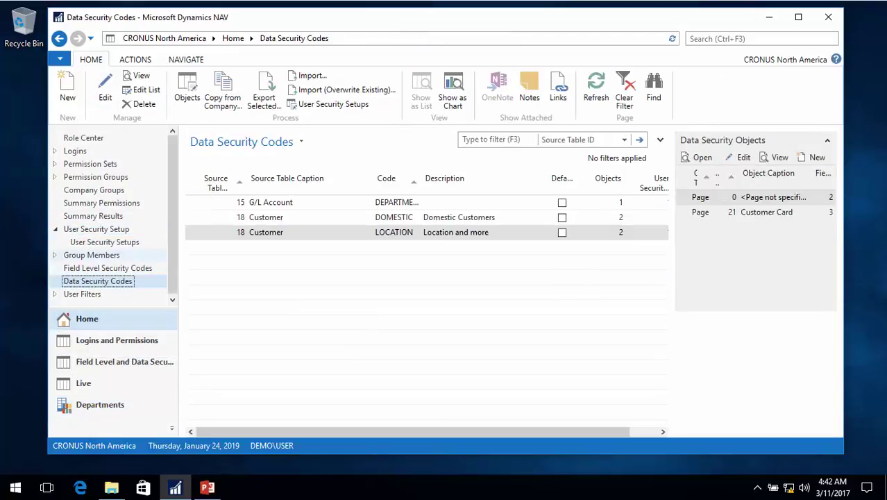
left_click(187, 89)
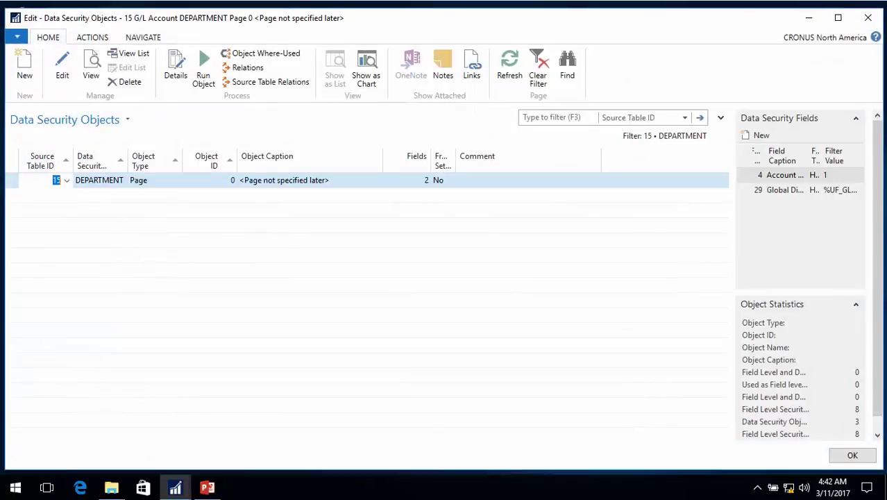
left_click(175, 70)
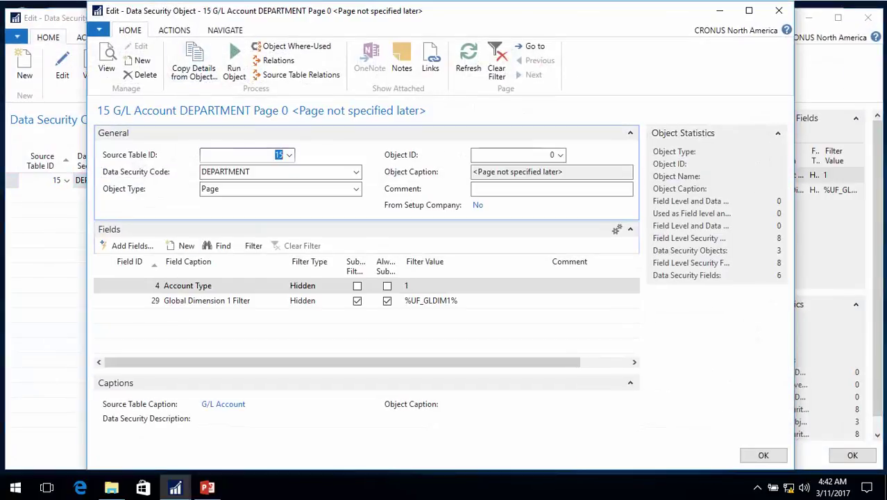
Add the Income/Balance field (9) to the DEPARTMENT data security object with filter value 0.
left_click(132, 315)
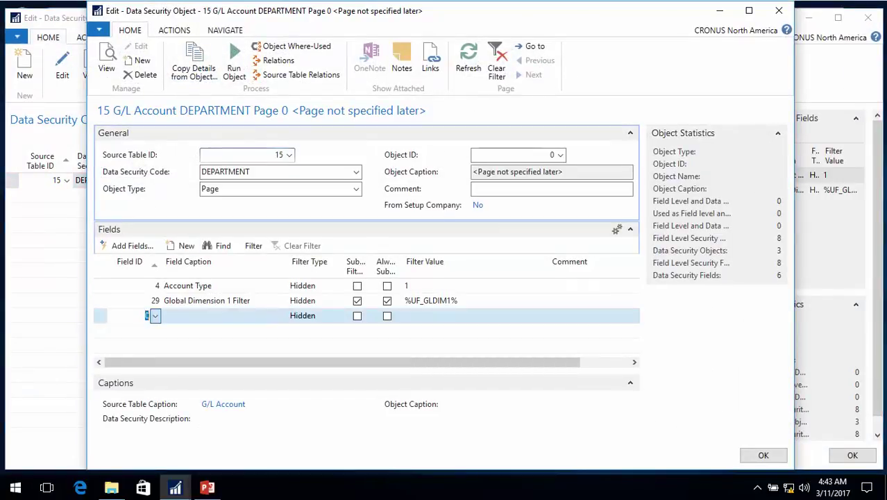
key("F4")
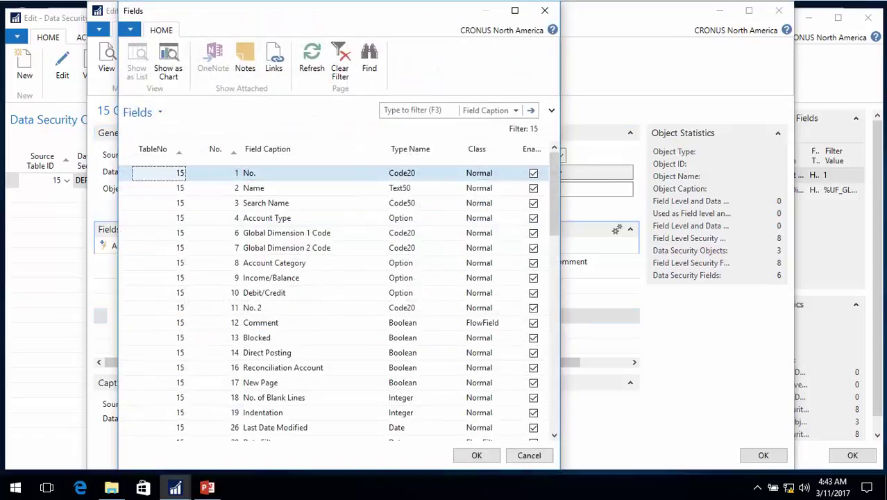
left_click(271, 278)
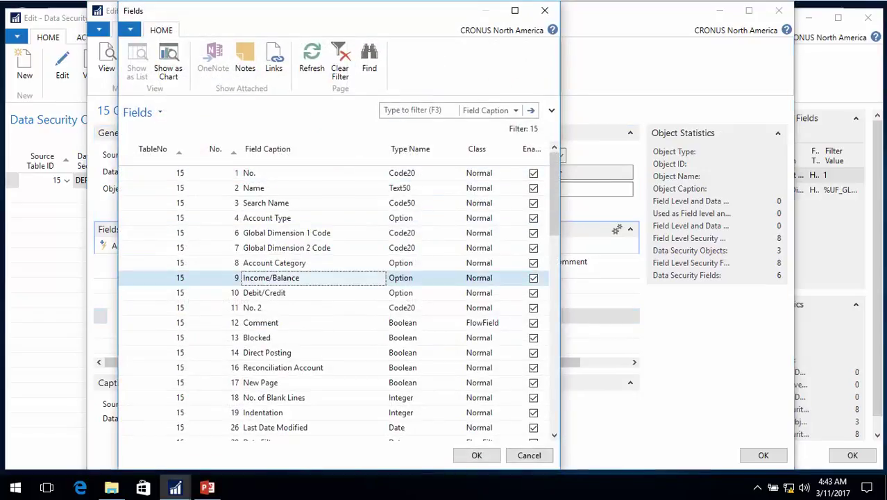
key("Return")
key("Tab")
key("Tab")
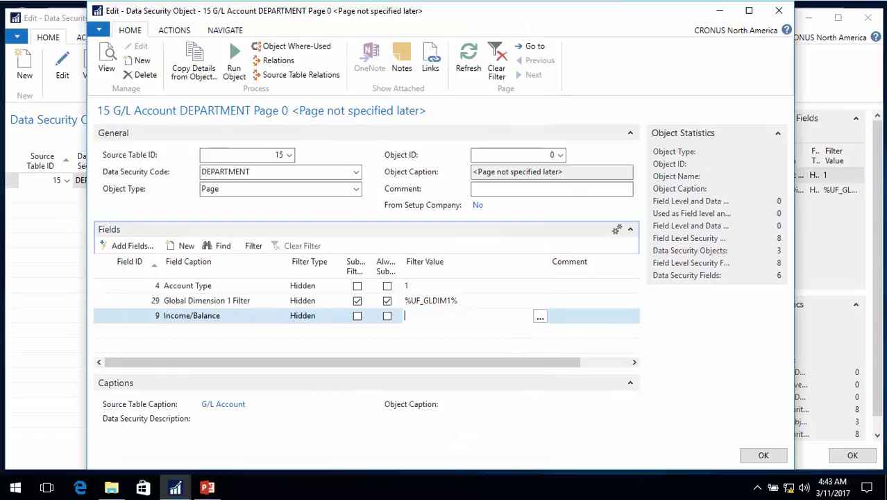
type("0")
Delete the Account Type line from the DEPARTMENT data security object and return to the Data Security Codes list.
key("Up")
key("Up")
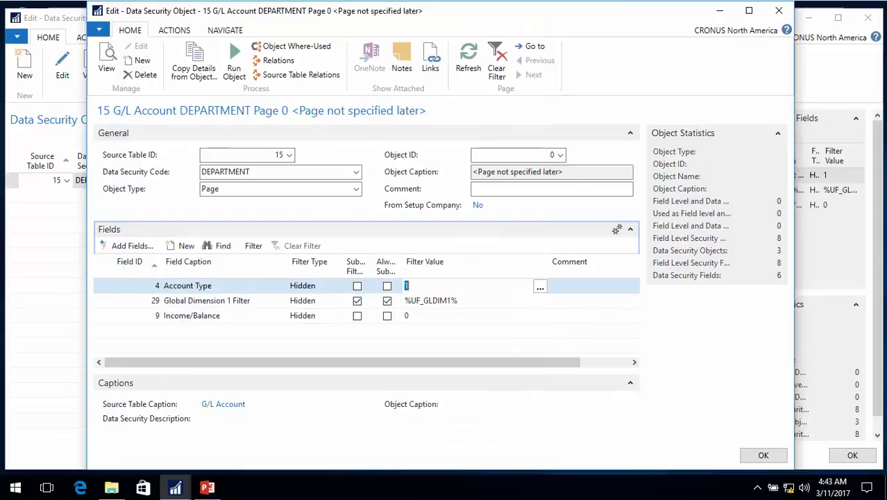
key("shift+F10")
key("Down")
key("Down")
key("Down")
key("Down")
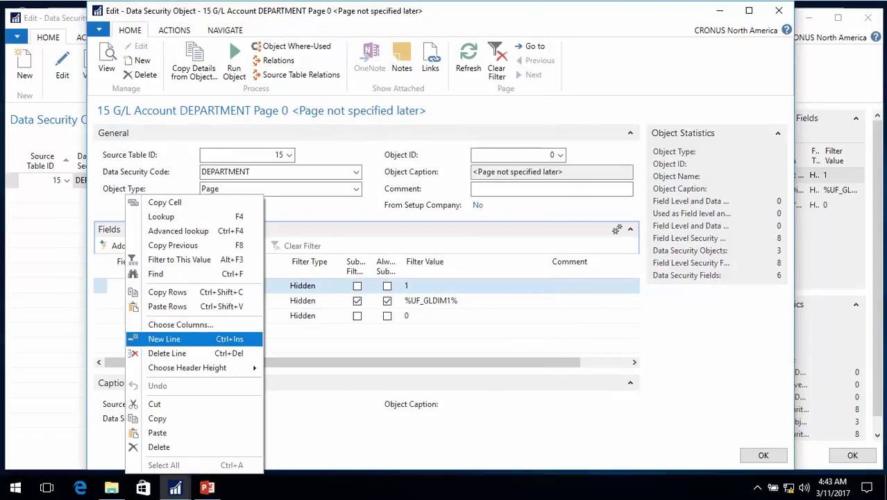
key("Return")
key("Return")
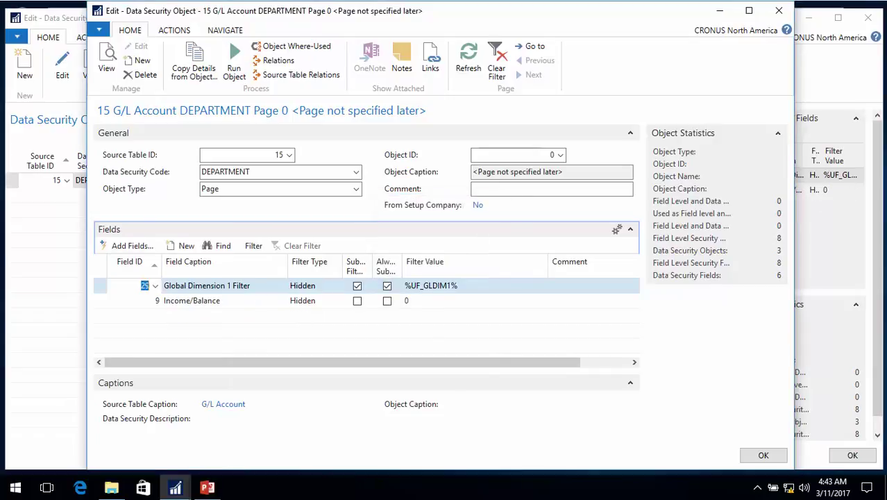
key("Escape")
key("Escape")
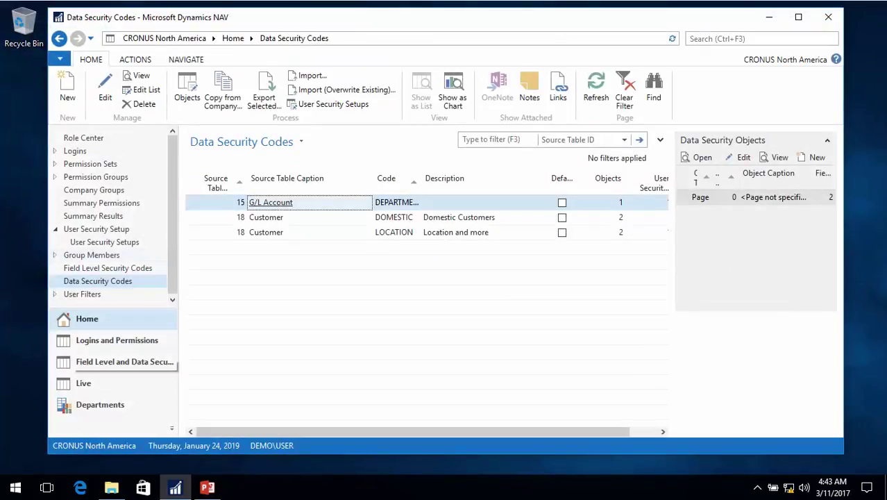
Review the accounts in the Chart of Accounts down to Operating Expenses and select account 8110 Cleaning.
left_click(100, 404)
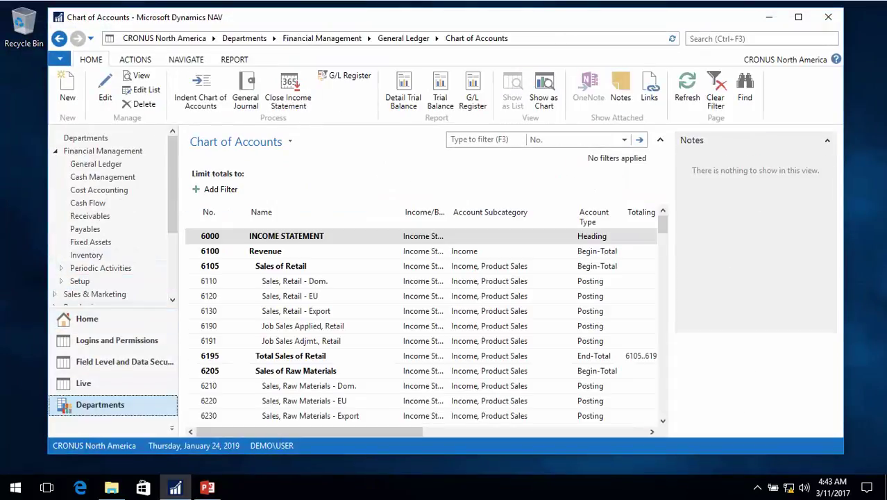
scroll(423, 327, "down", 15)
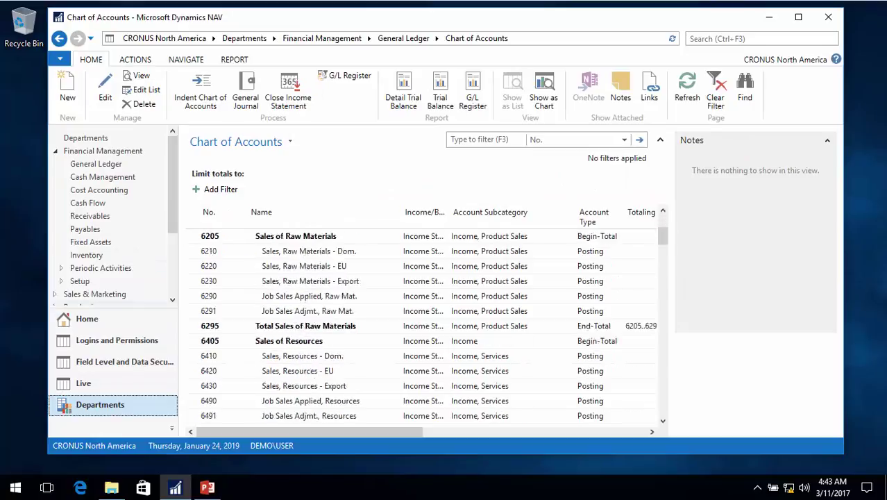
scroll(423, 326, "down", 10)
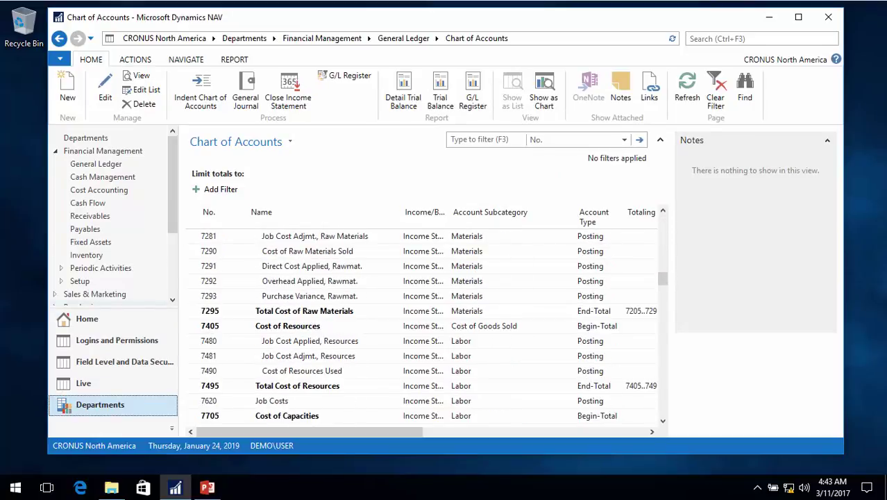
scroll(423, 326, "up", 1)
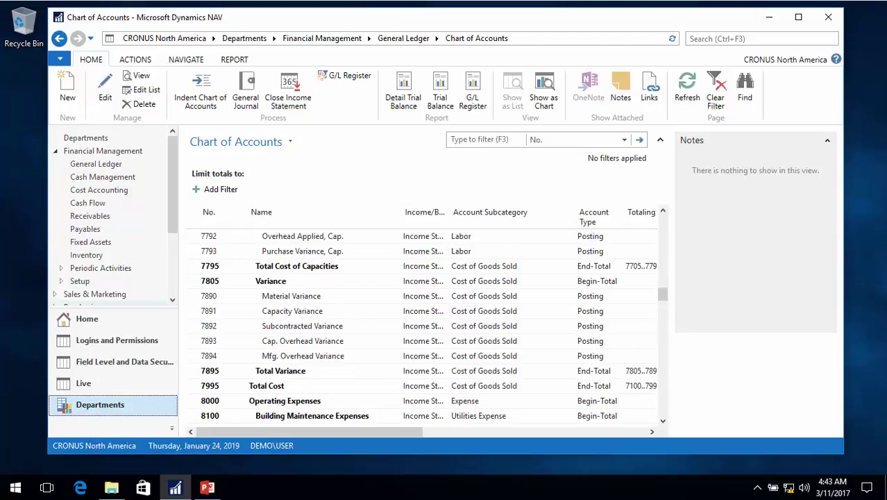
scroll(423, 326, "down", 3)
left_click(277, 296)
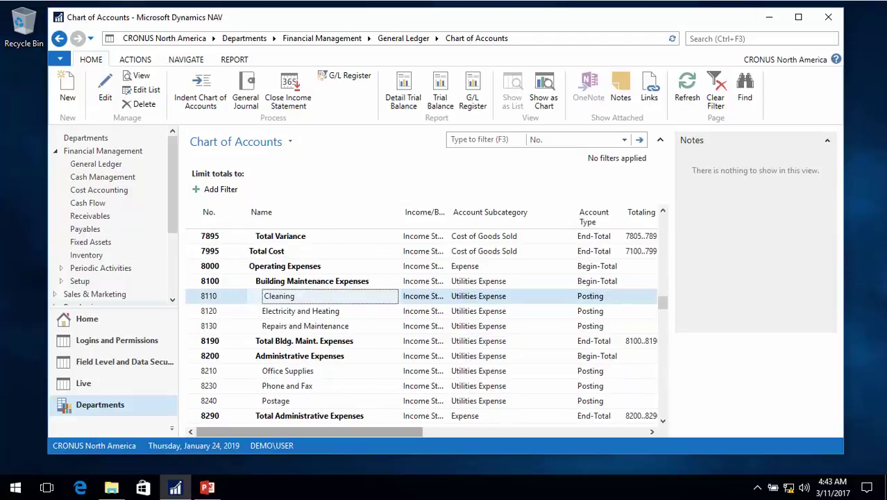
Open the ledger entries behind account 8110 Cleaning's net change and add the Department Code column to the shown columns.
left_click_drag(309, 432, 514, 432)
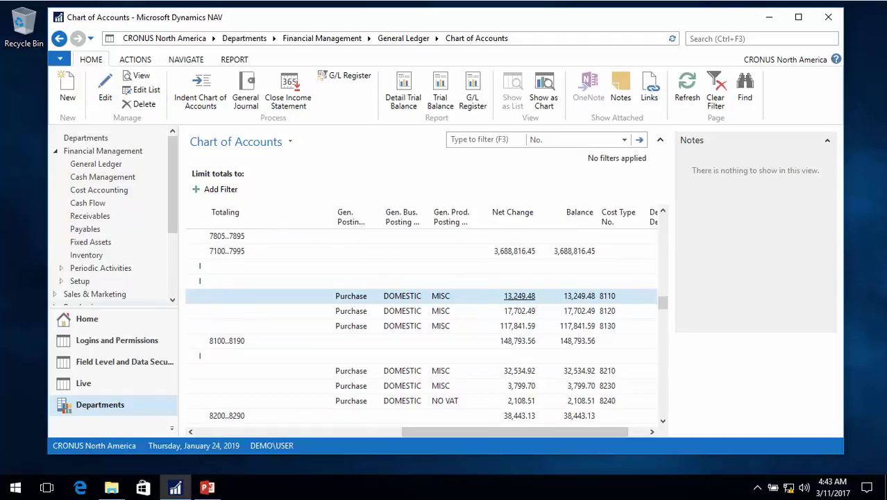
left_click(519, 296)
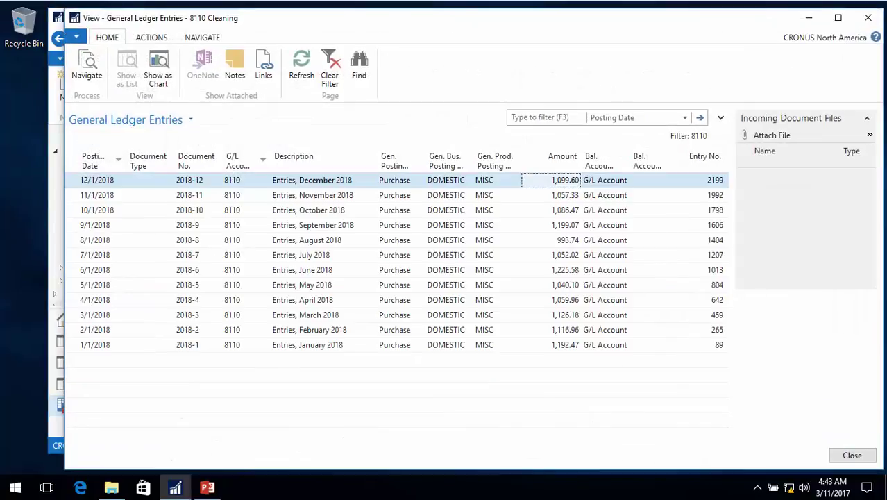
right_click(642, 154)
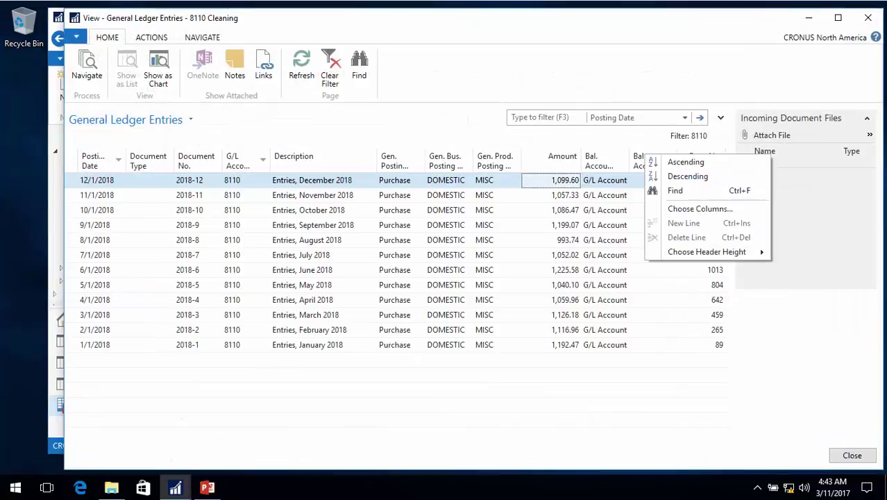
left_click(676, 208)
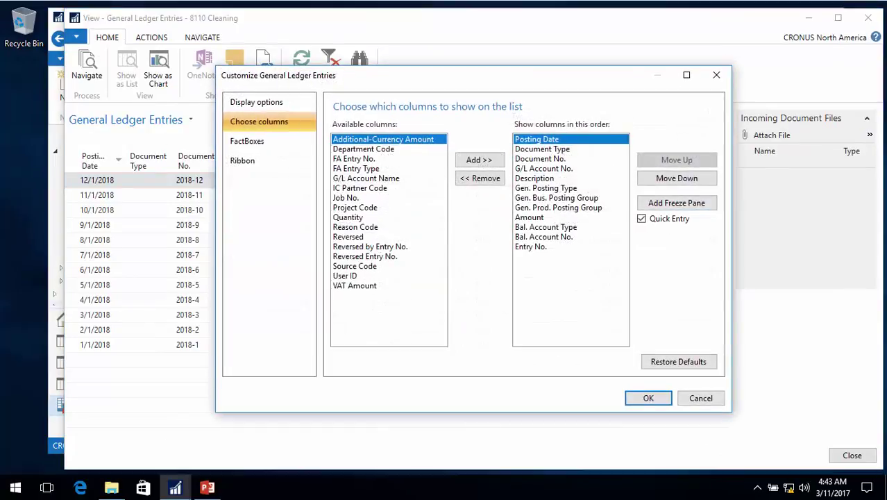
left_click(363, 149)
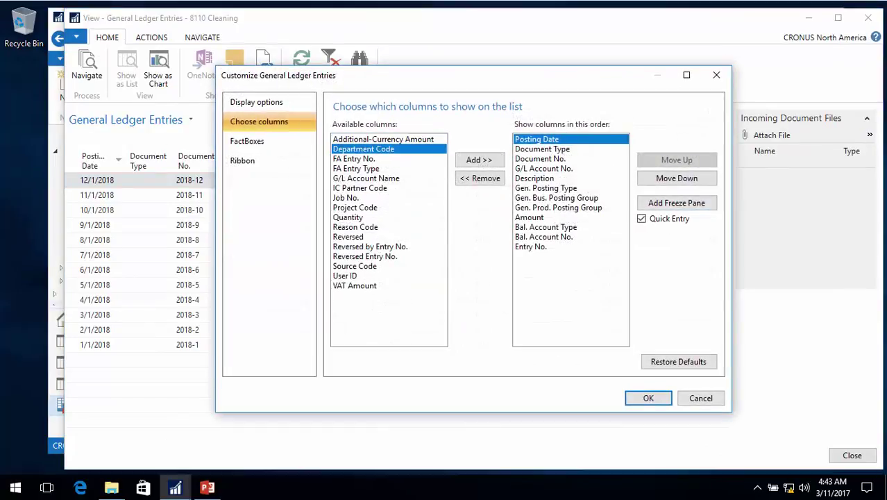
left_click(478, 159)
Place the Department Code column directly after G/L Account No., save the customization and close the General Ledger Entries page.
left_click(676, 160)
left_click(676, 159)
left_click(677, 159)
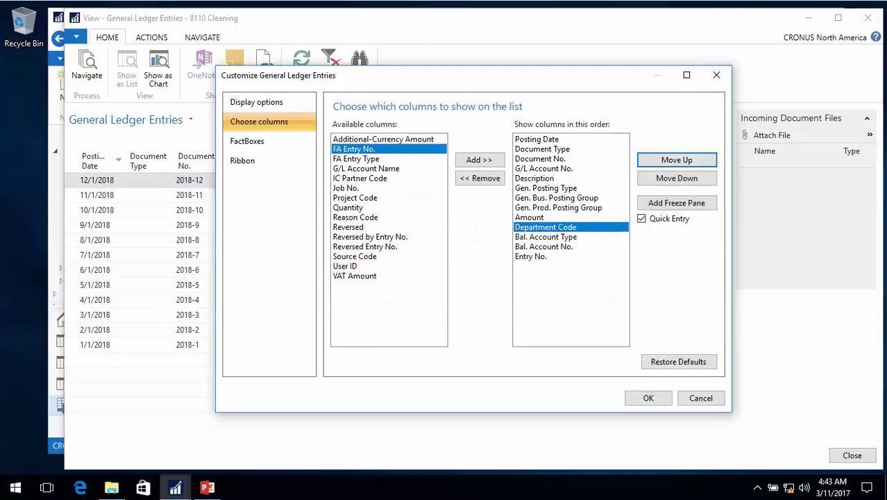
left_click(676, 159)
left_click(676, 160)
left_click(676, 160)
left_click(677, 159)
left_click(677, 160)
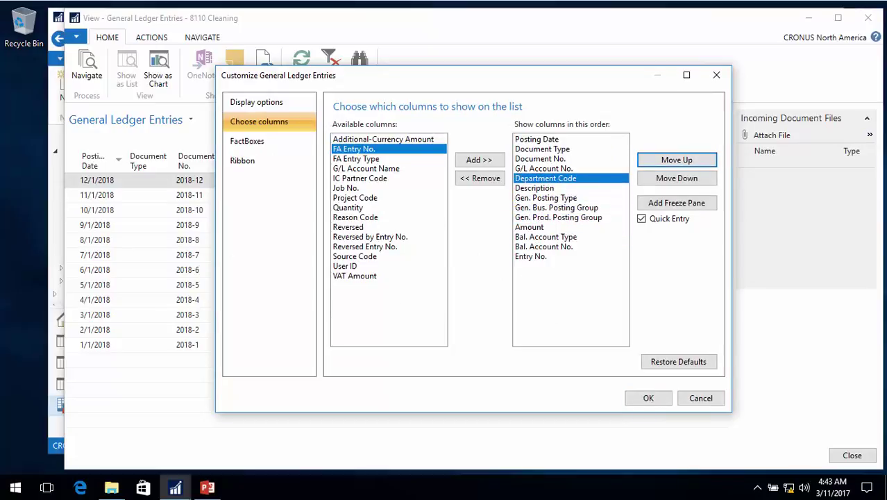
left_click(648, 398)
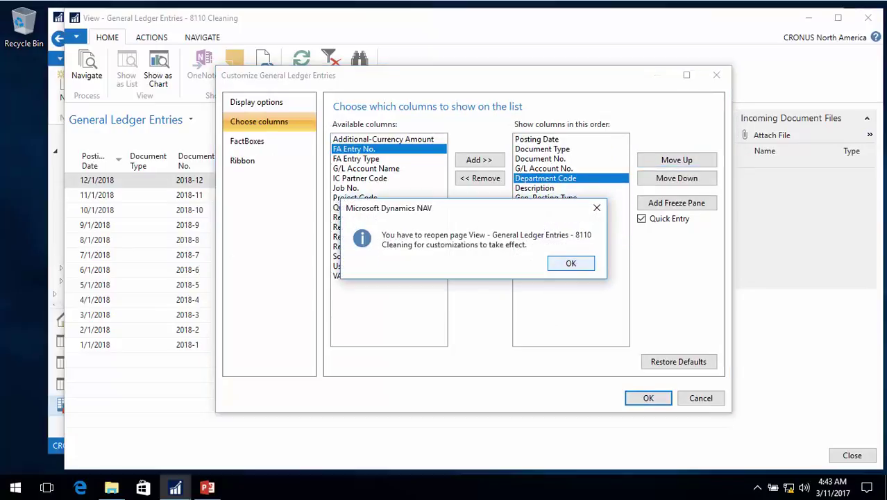
key("Return")
key("Escape")
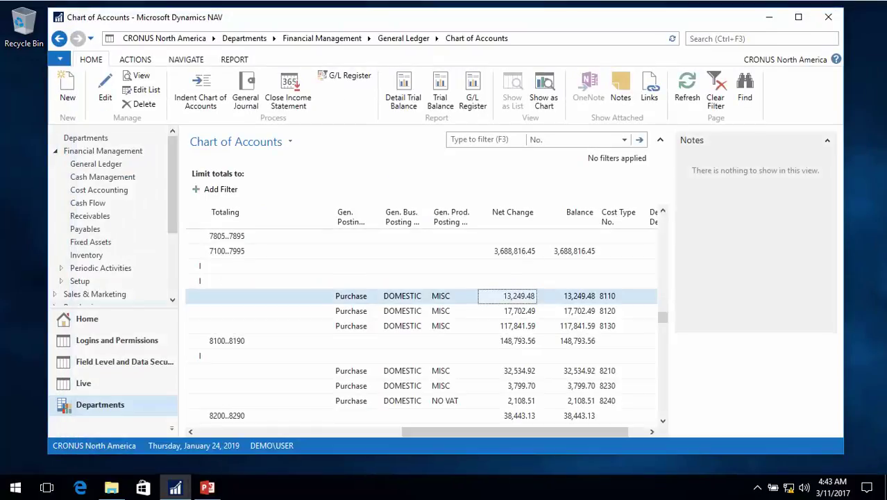
Reopen the ledger entries of account 8110 to check their department codes, and return to the net change in the Chart of Accounts.
key("ctrl+F7")
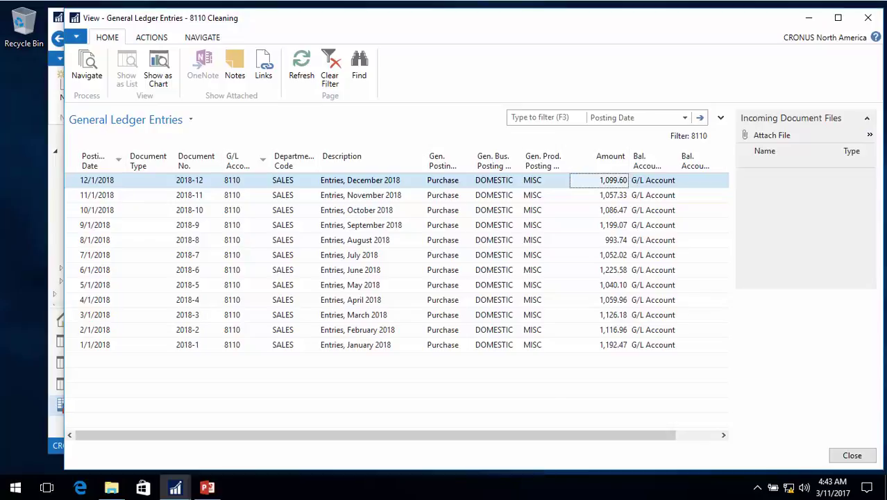
key("Escape")
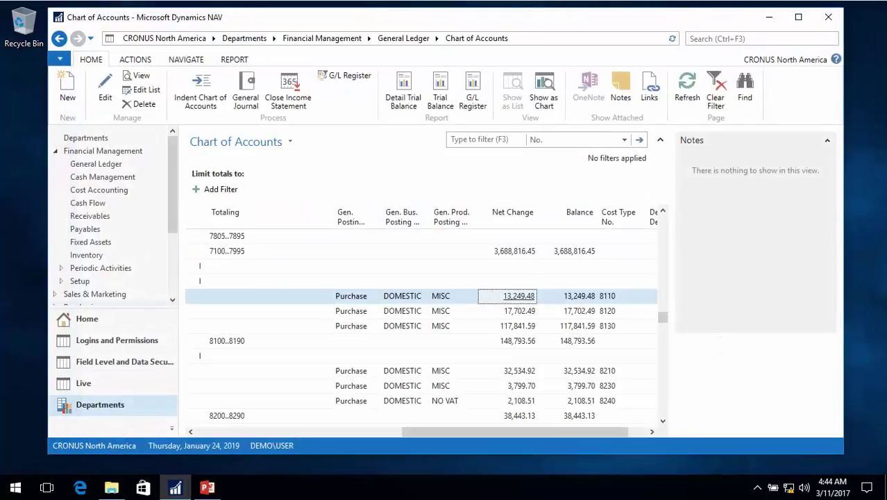
scroll(515, 431, "left", 5)
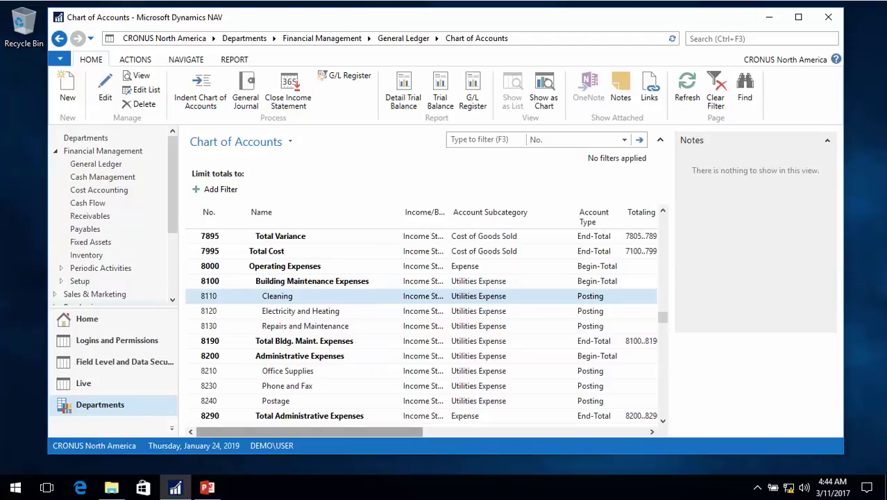
scroll(309, 431, "right", 5)
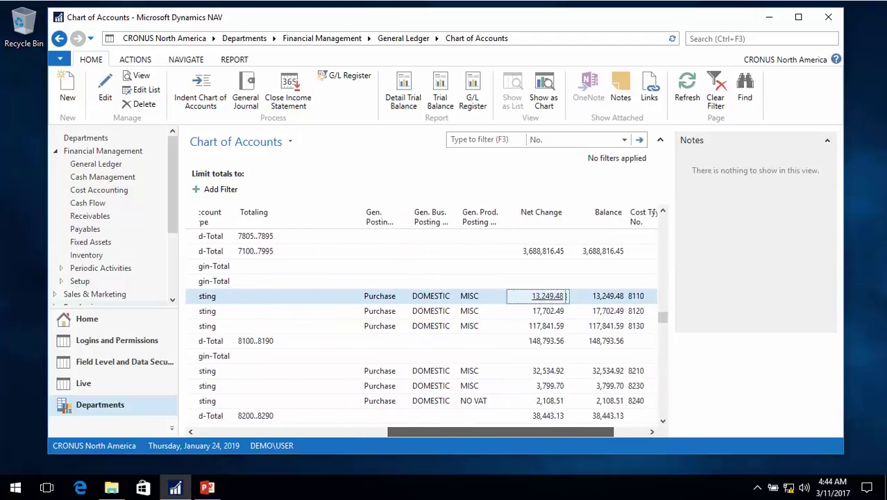